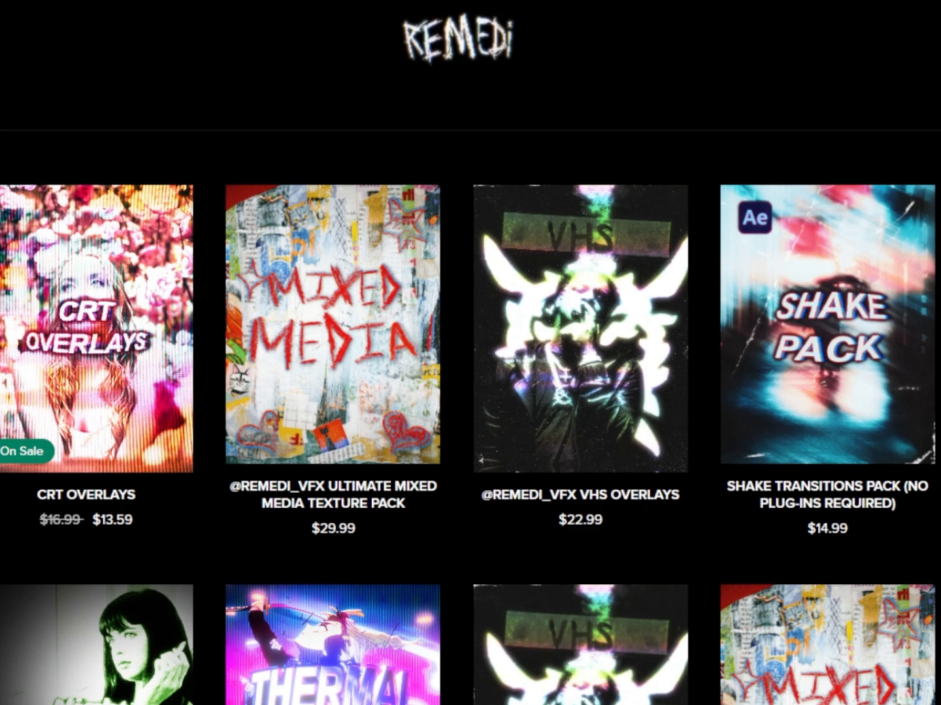
scroll(470, 392, down, 3)
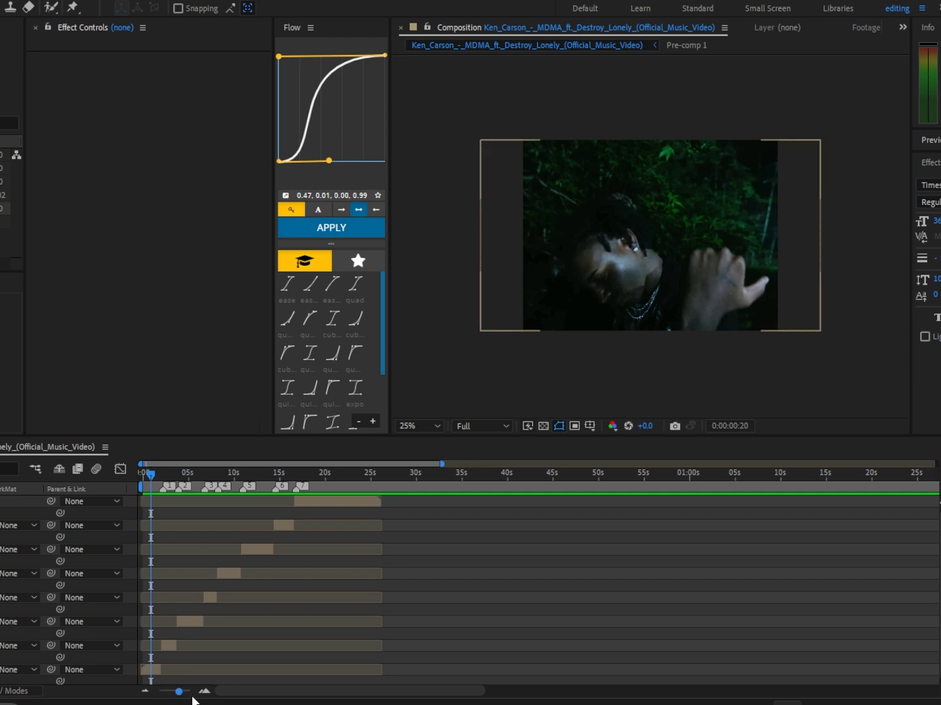
Duplicate the second clip and move the copy so it starts at 0:00:01:07, overlapping the cut at 0:00:02:01
drag(182, 691, 187, 690)
click(218, 646)
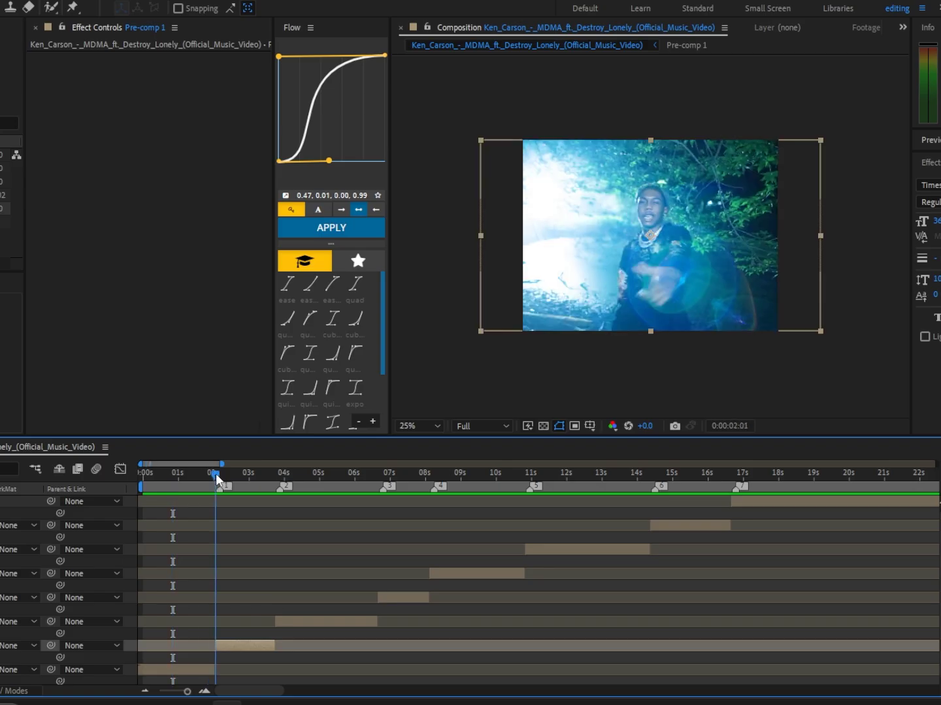
drag(215, 473, 216, 474)
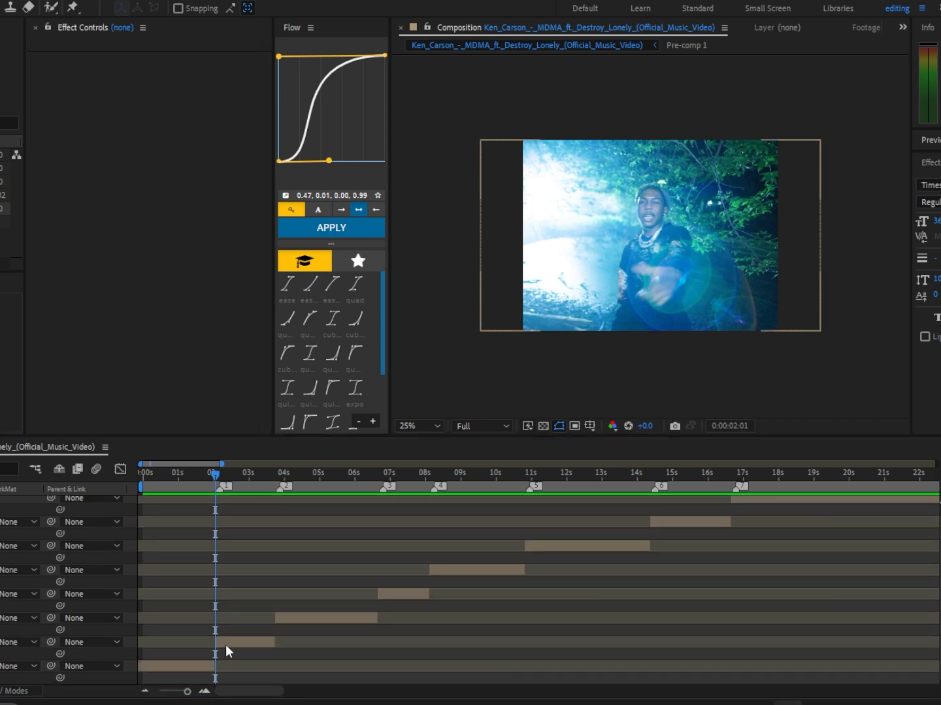
mouse_move(226, 645)
mouse_down()
mouse_move(240, 632)
mouse_move(211, 640)
mouse_up()
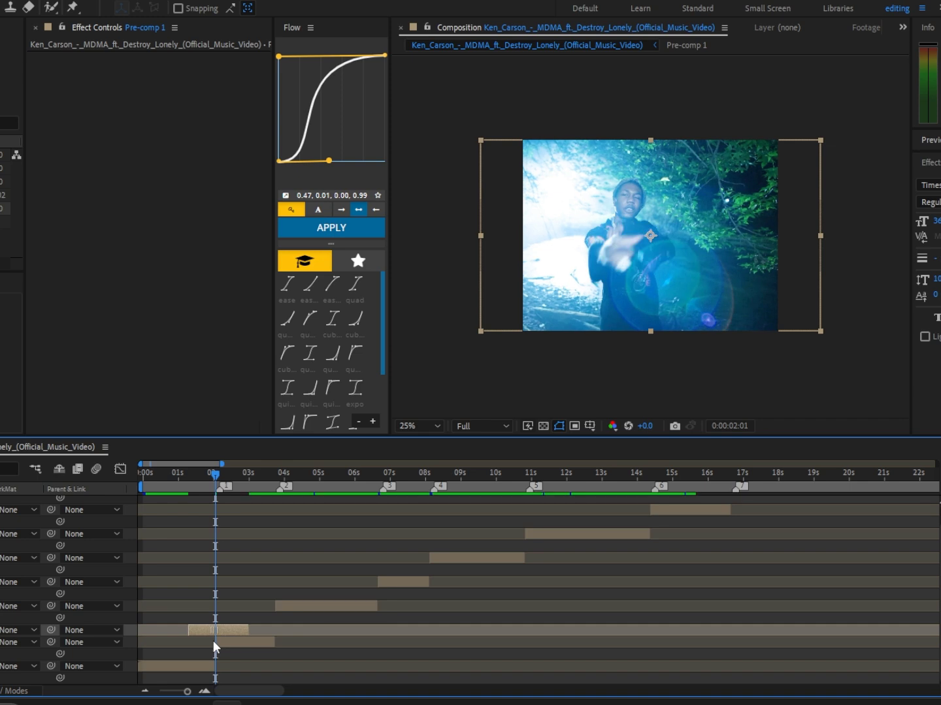
Apply the Offset effect to the duplicated clip
key(ctrl+space)
text(offe)
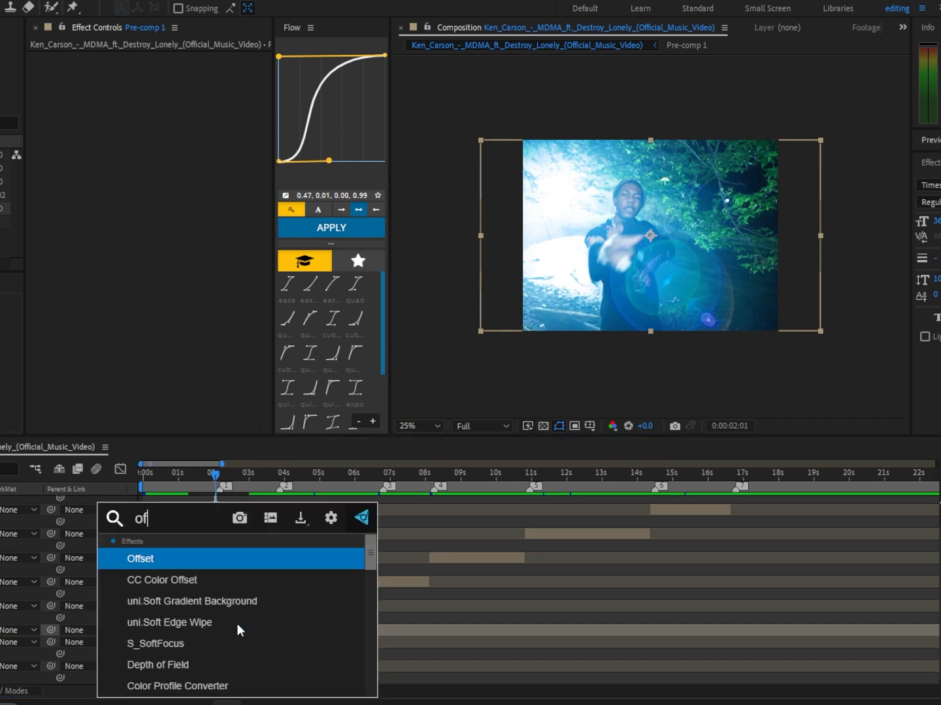
key(Return)
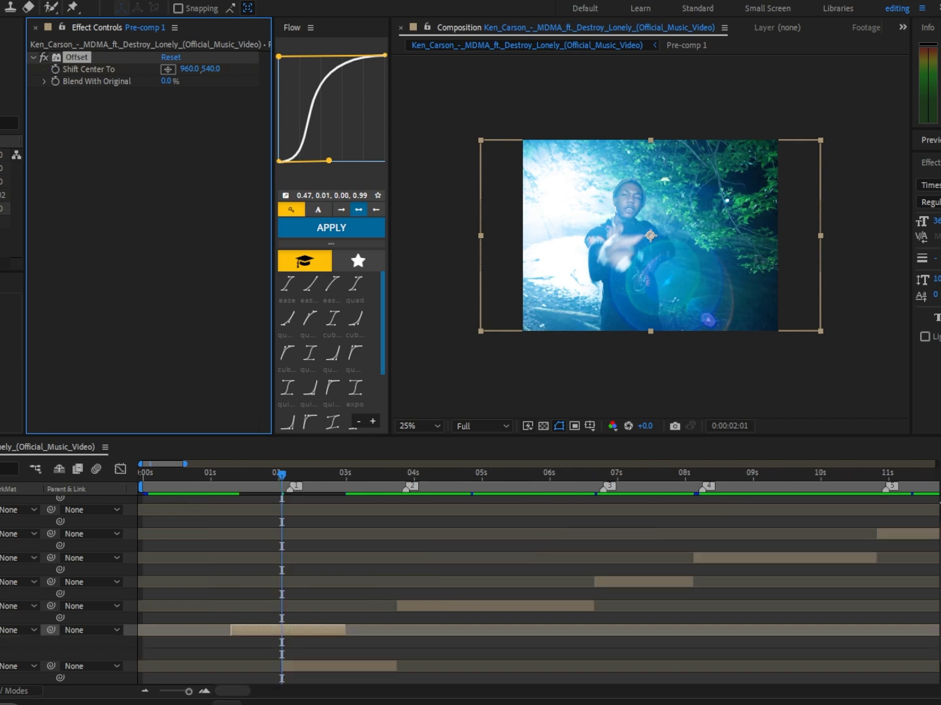
Add Motion Tile above Offset with Output Width 400, Output Height 500 and Mirror Edges enabled
key(ctrl+space)
key(Return)
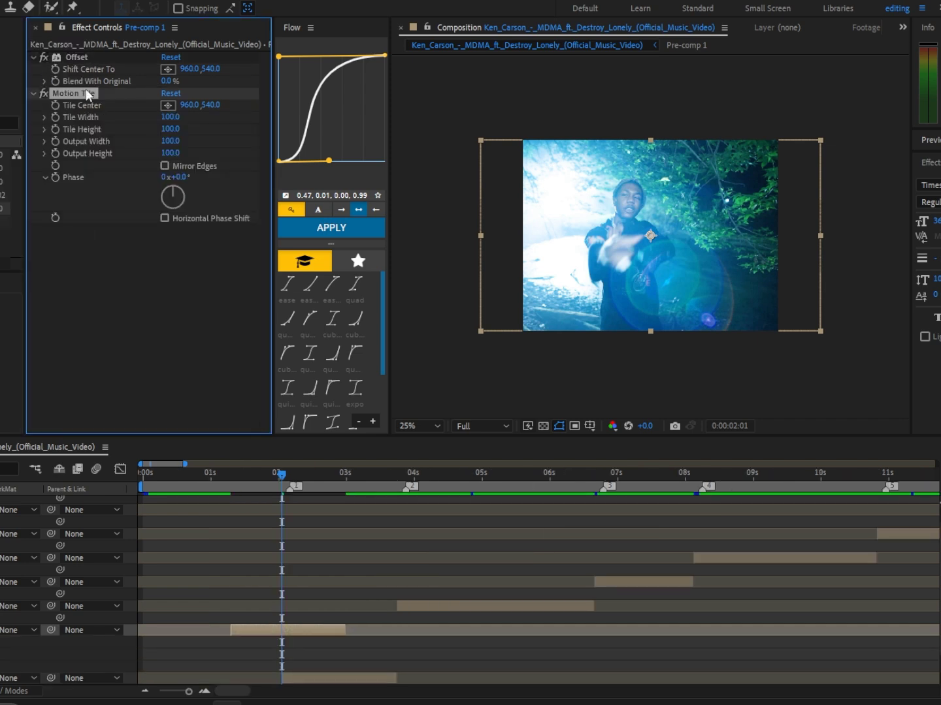
drag(77, 92, 74, 54)
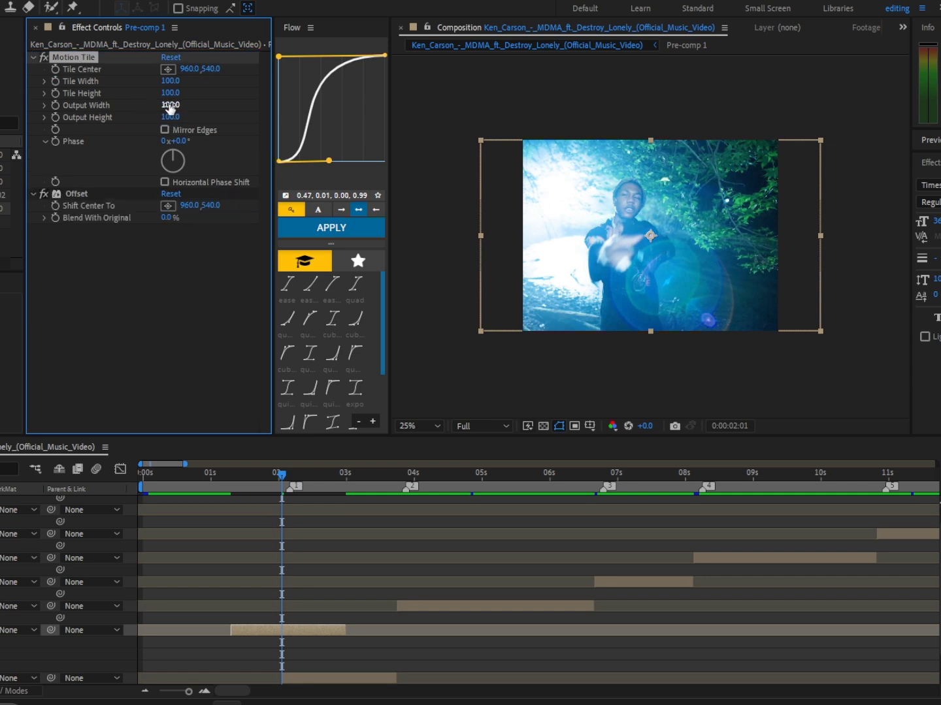
drag(169, 105, 194, 121)
click(165, 129)
Keyframe Offset's Shift Center To at the clip's start, 0:00:01:07, and set its X to -1237 at 0:00:01:09
drag(237, 479, 232, 480)
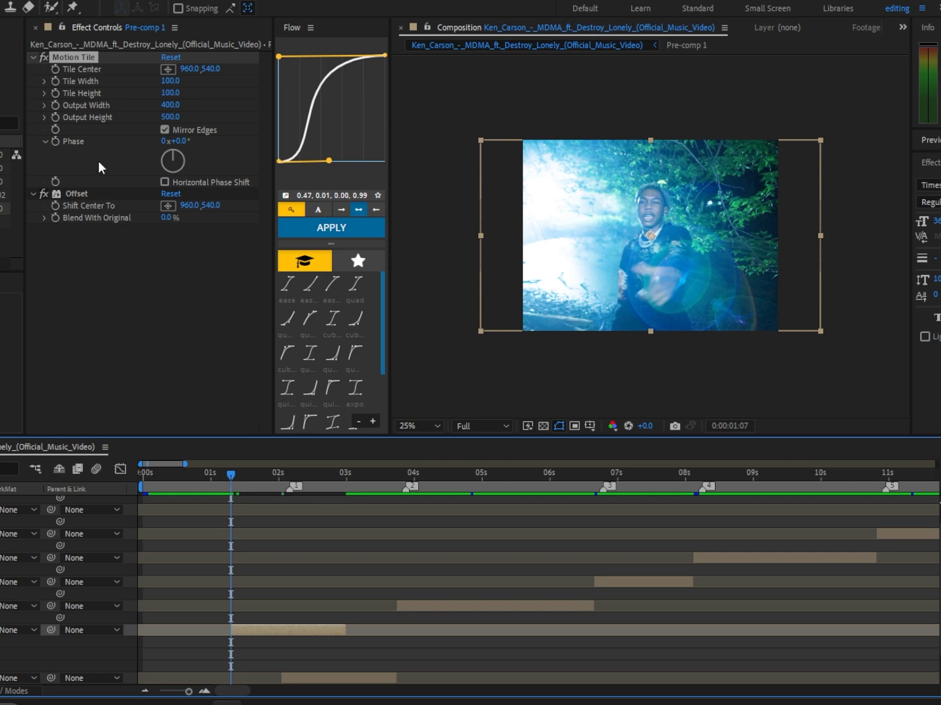
click(56, 209)
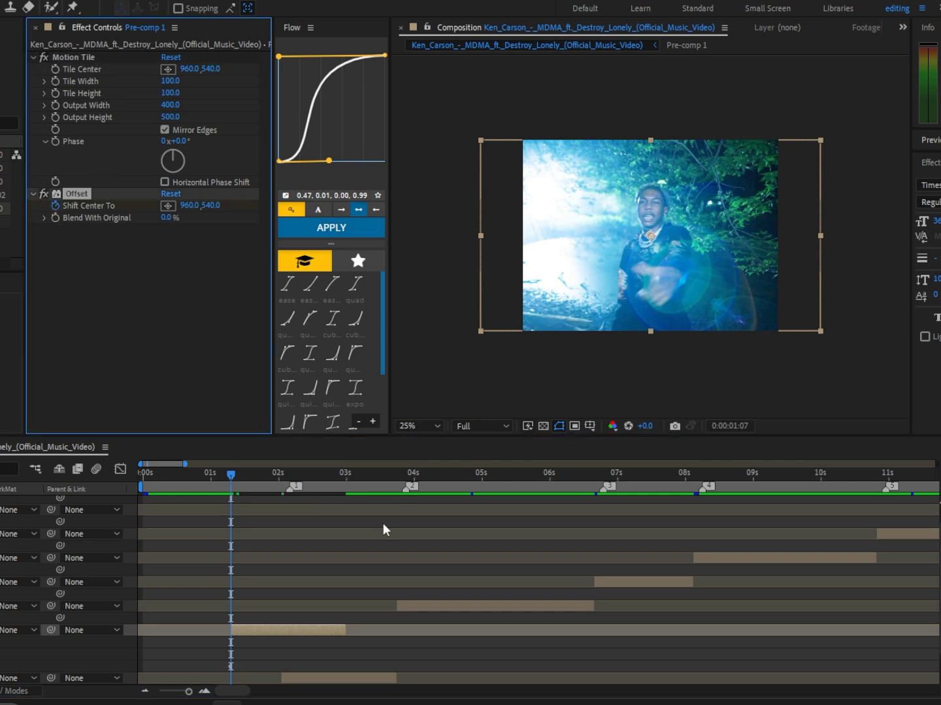
key(Page_Down)
key(Page_Down)
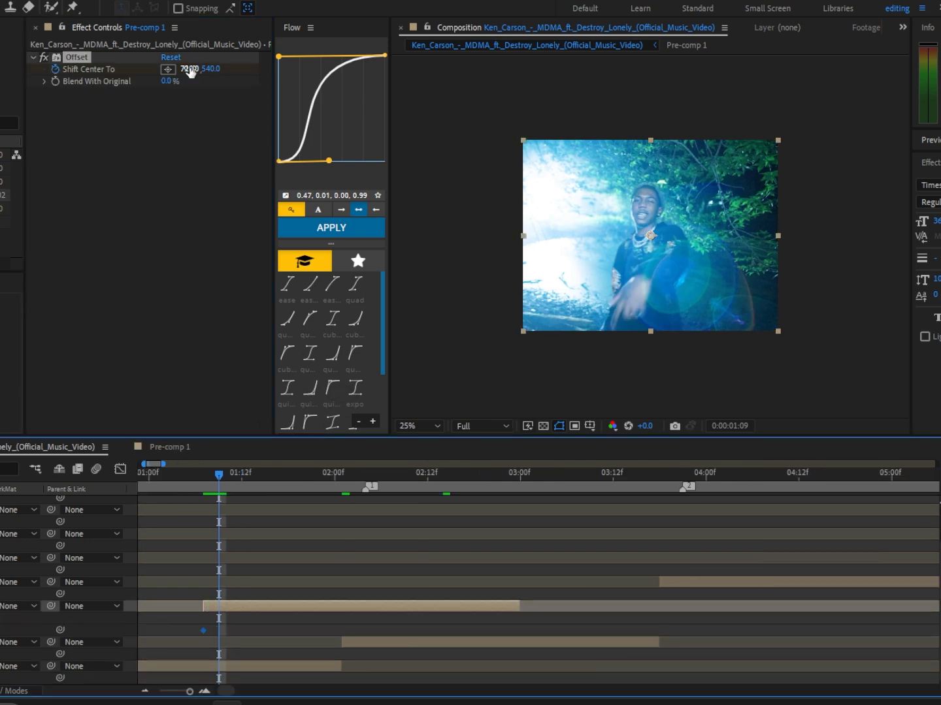
drag(191, 72, 45, 102)
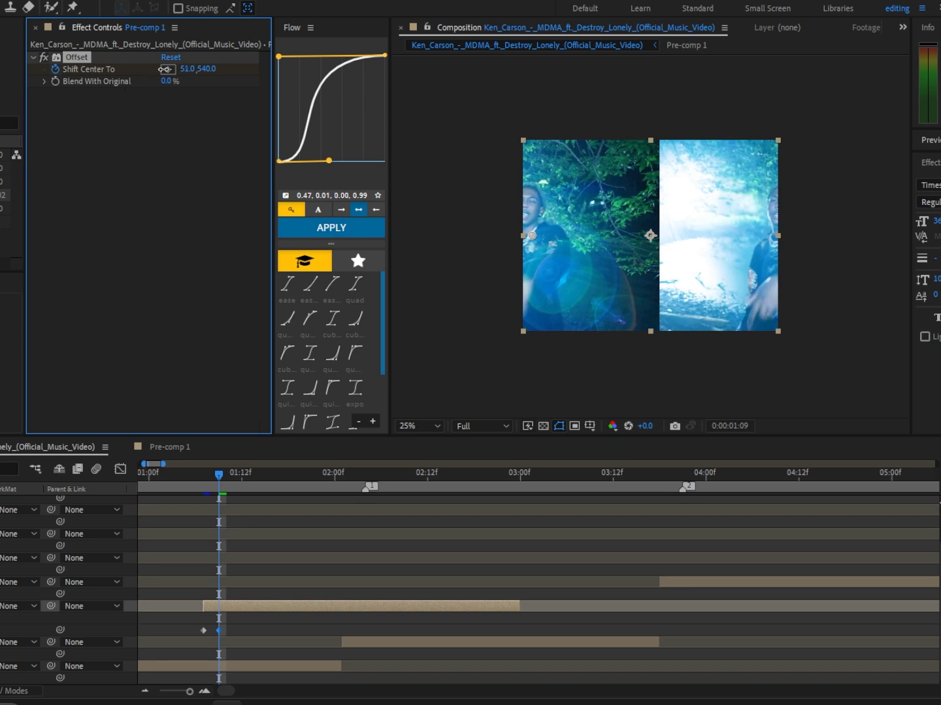
drag(185, 69, 0, 68)
click(44, 65)
drag(200, 70, 0, 70)
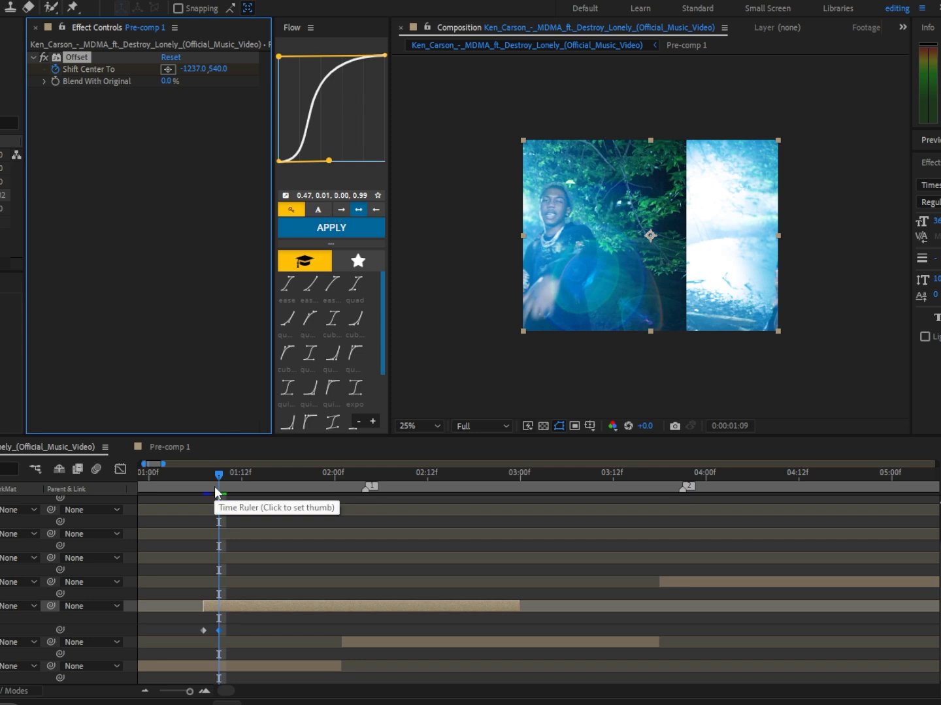
Move the current time two frames forward to 0:00:01:11
key(Page_Down)
key(Page_Down)
click(199, 73)
text(-1313)
key(Return)
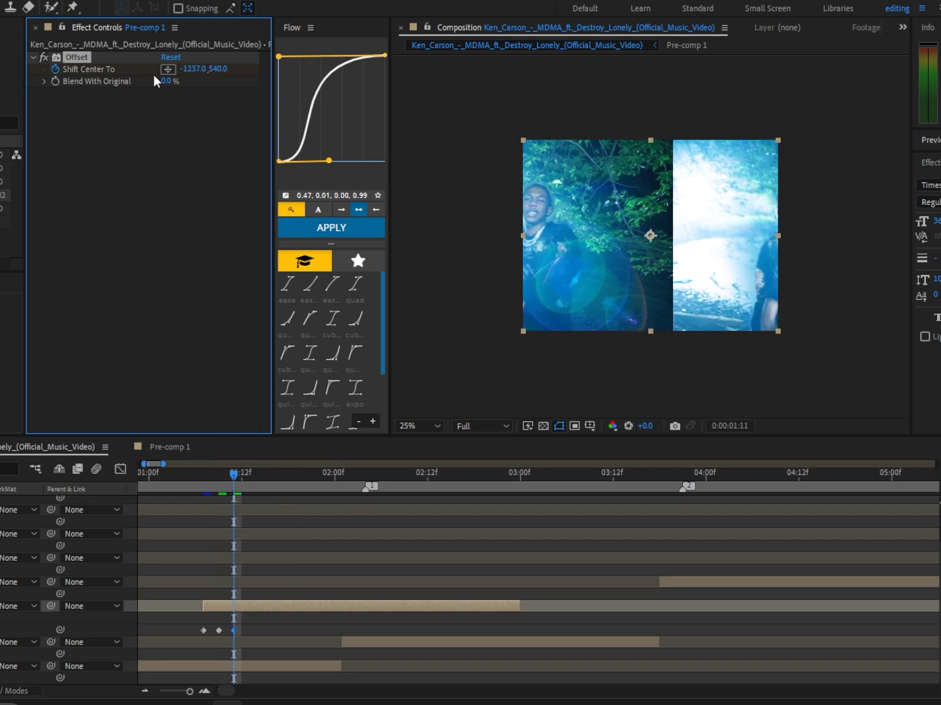
key(ctrl+z)
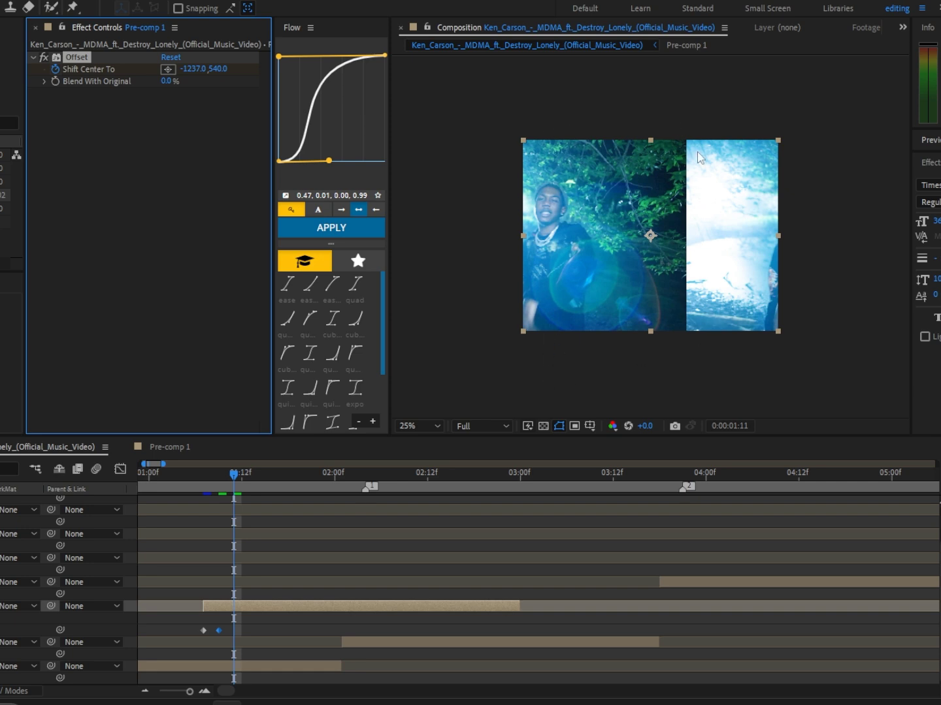
Keyframe Shift Center To with X -3411 at 0:00:01:11 and X -6747 at 0:00:01:13
drag(190, 73, 1, 69)
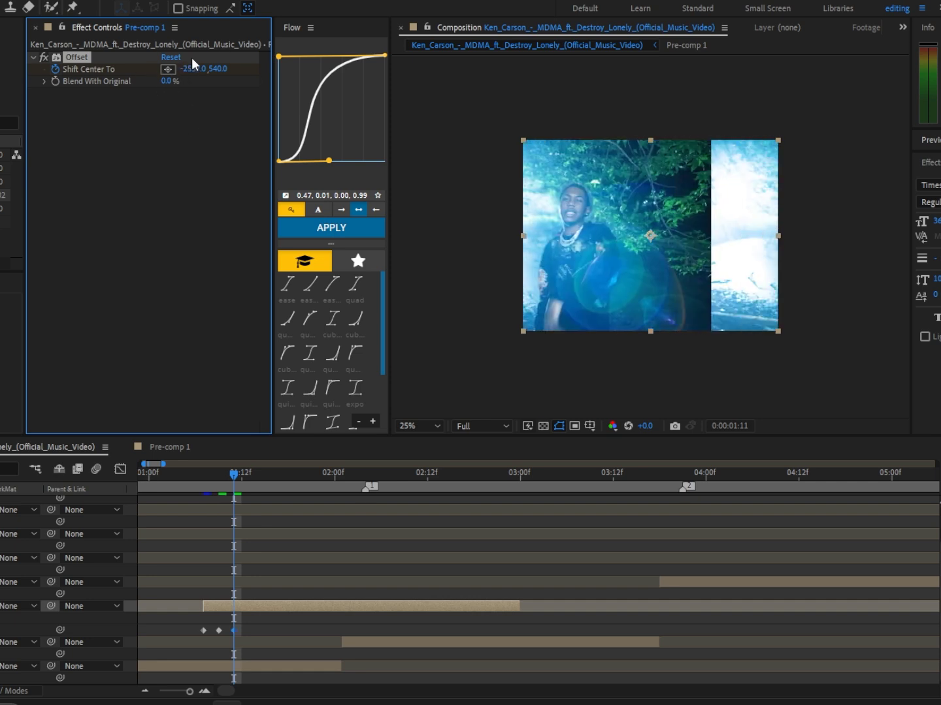
drag(193, 68, 2, 68)
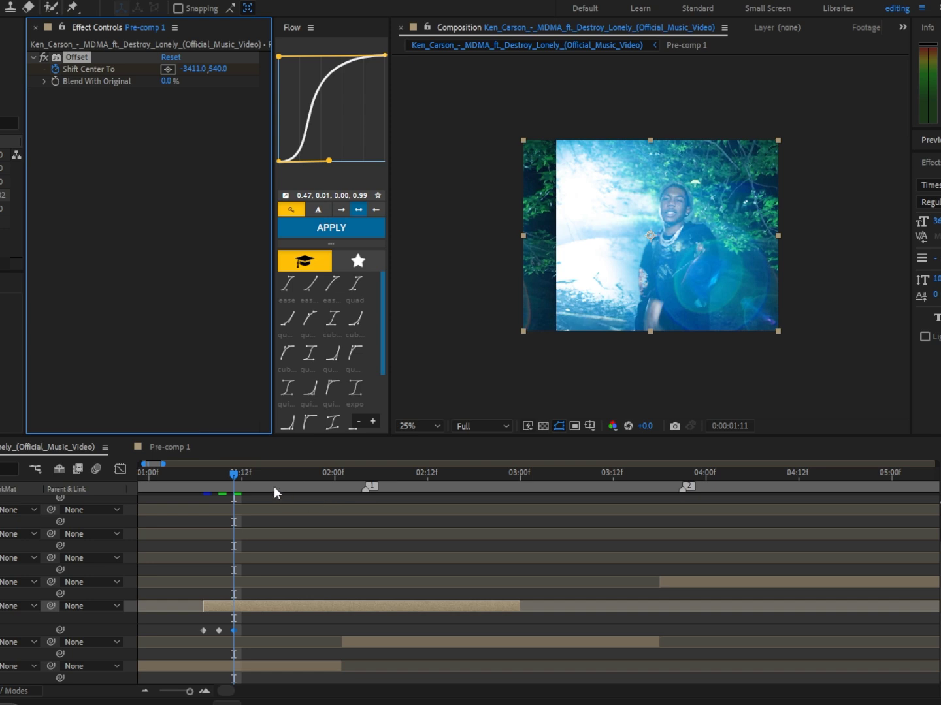
drag(244, 473, 250, 471)
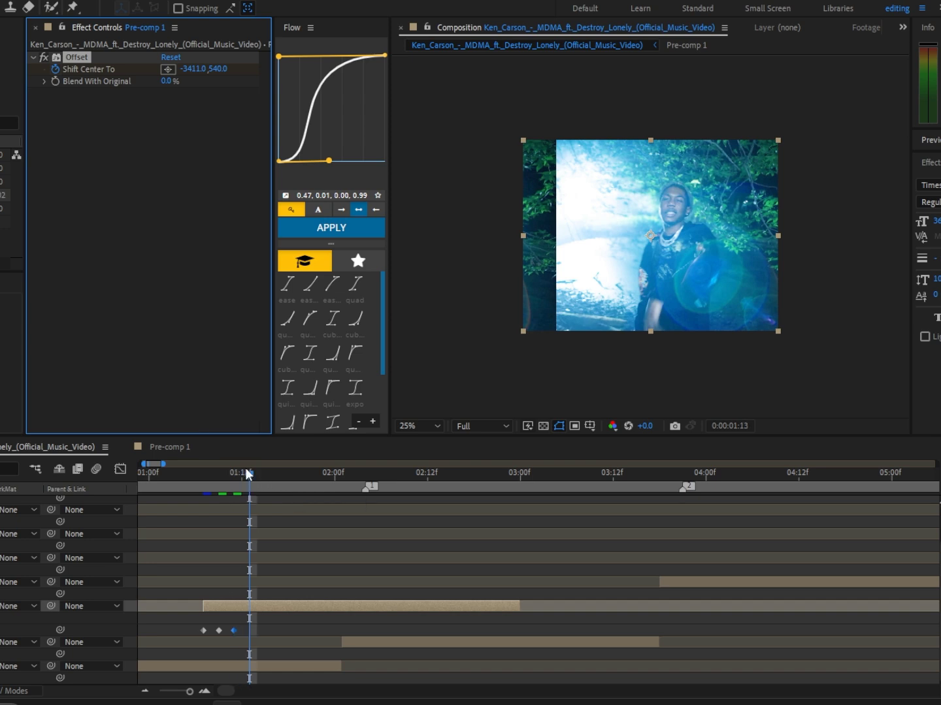
mouse_move(197, 74)
mouse_down()
mouse_move(191, 62)
mouse_move(198, 77)
mouse_up()
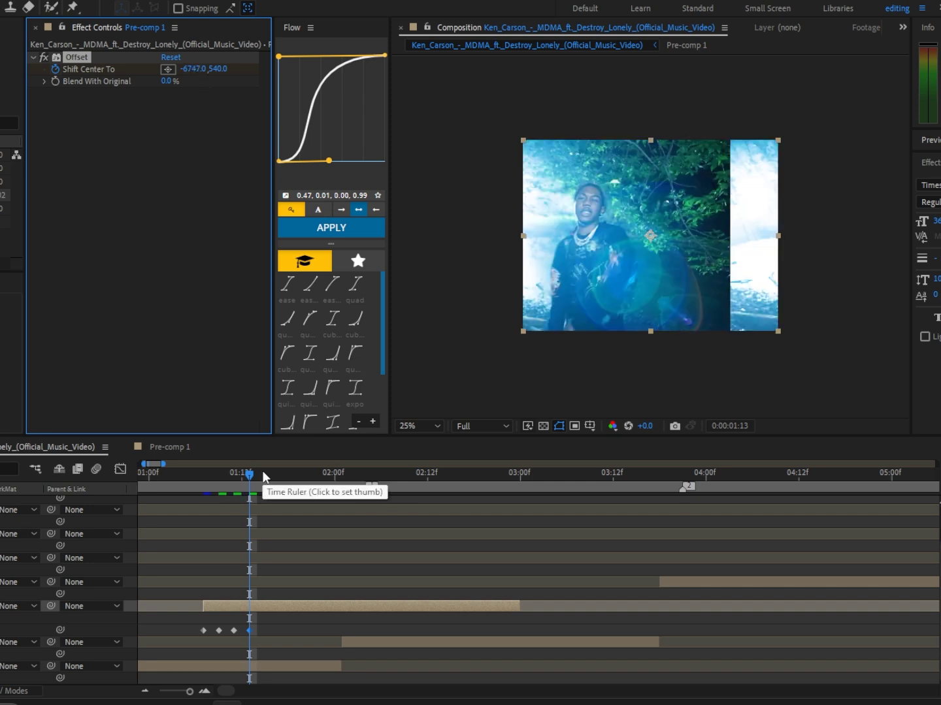
Add Shift Center To keyframes at 0:00:01:15, at 0:00:01:17 with X -12535, and at 0:00:01:19 with X -16893
click(258, 473)
drag(195, 69, 181, 63)
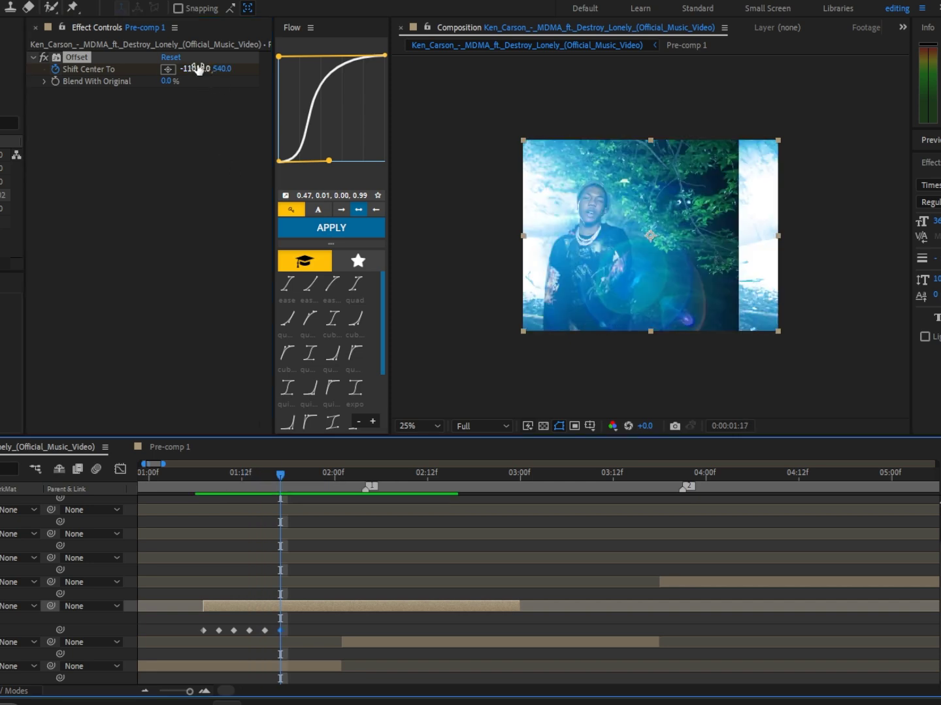
drag(197, 68, 0, 73)
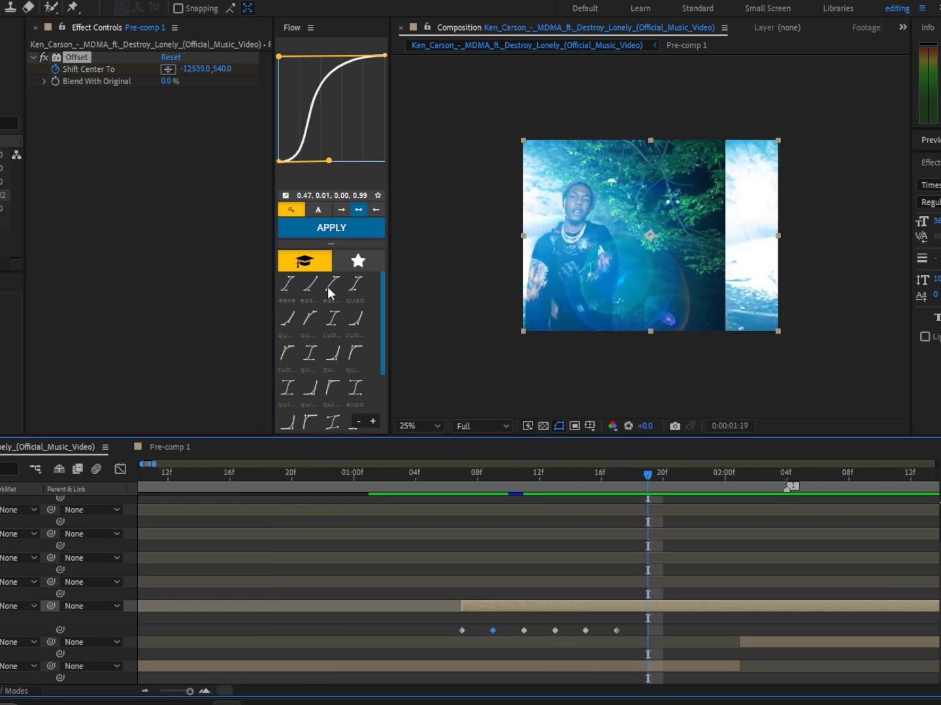
drag(204, 68, 689, 597)
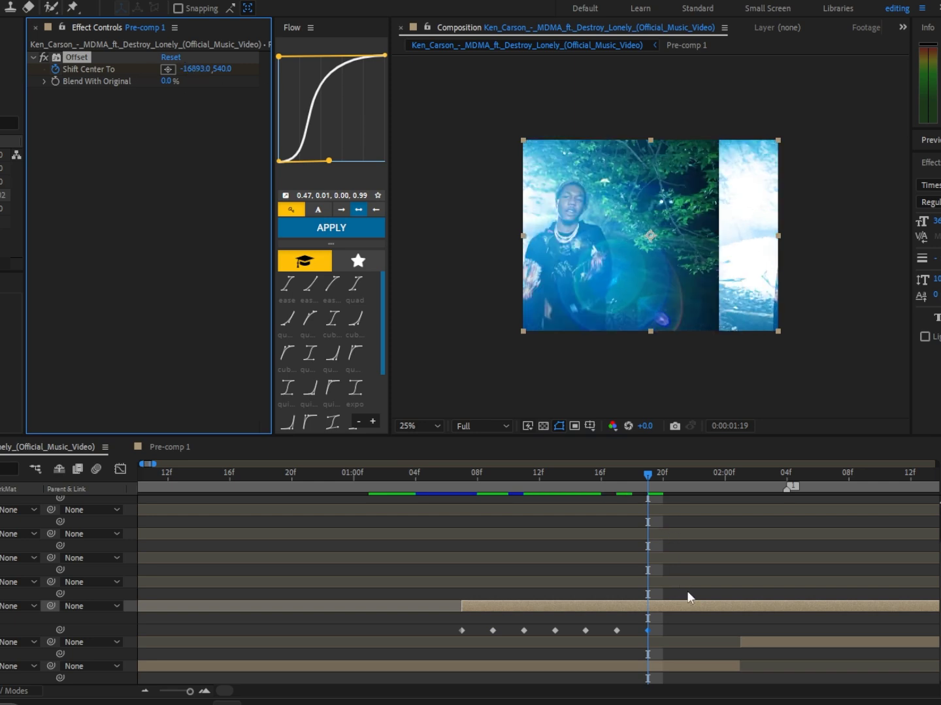
Split the transition clip at 0:00:01:19, remove the remainder, and move the keyframed part to start at 0:00:01:19
key(ctrl+shift+d)
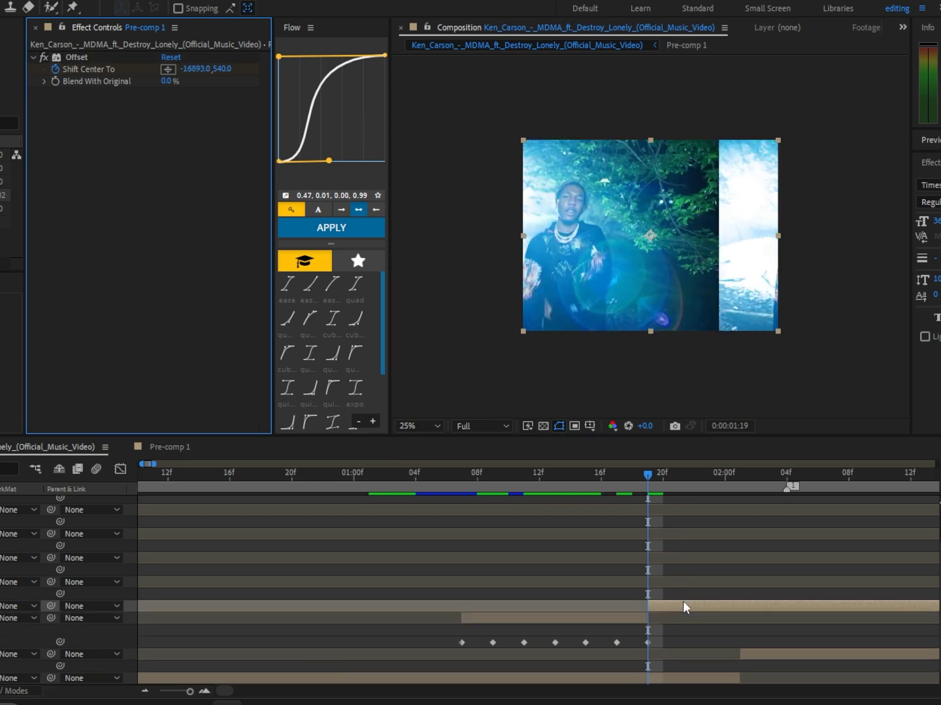
click(667, 607)
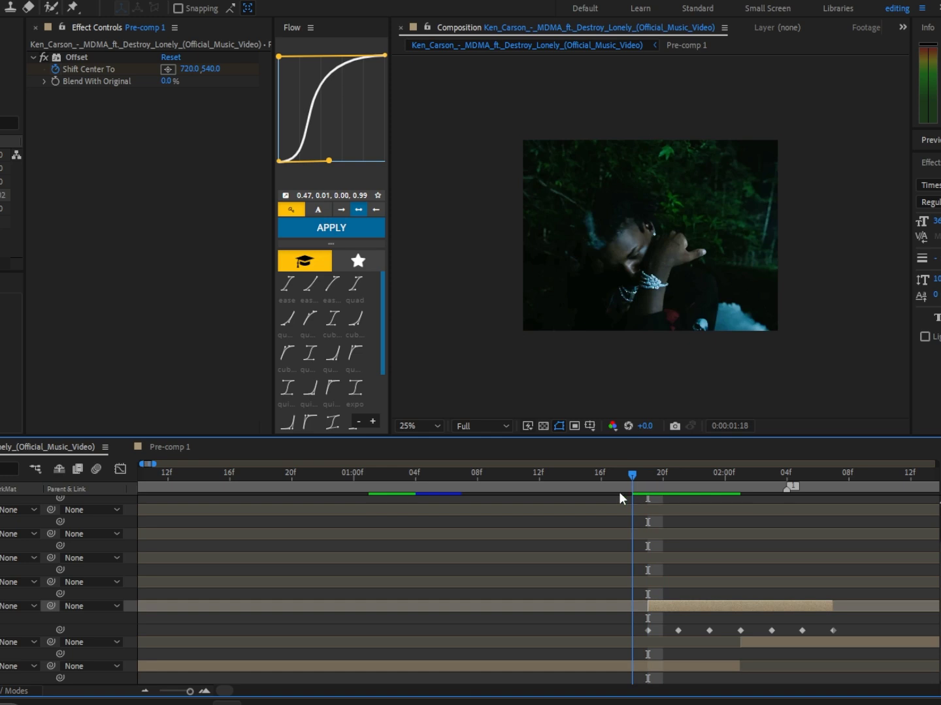
drag(625, 492, 618, 491)
key(space)
Apply S_RandomEdits to the transition clip with an Edit Frame Length of 1.00, viewing the cut at 0:00:02:01
drag(722, 482, 743, 473)
key([)
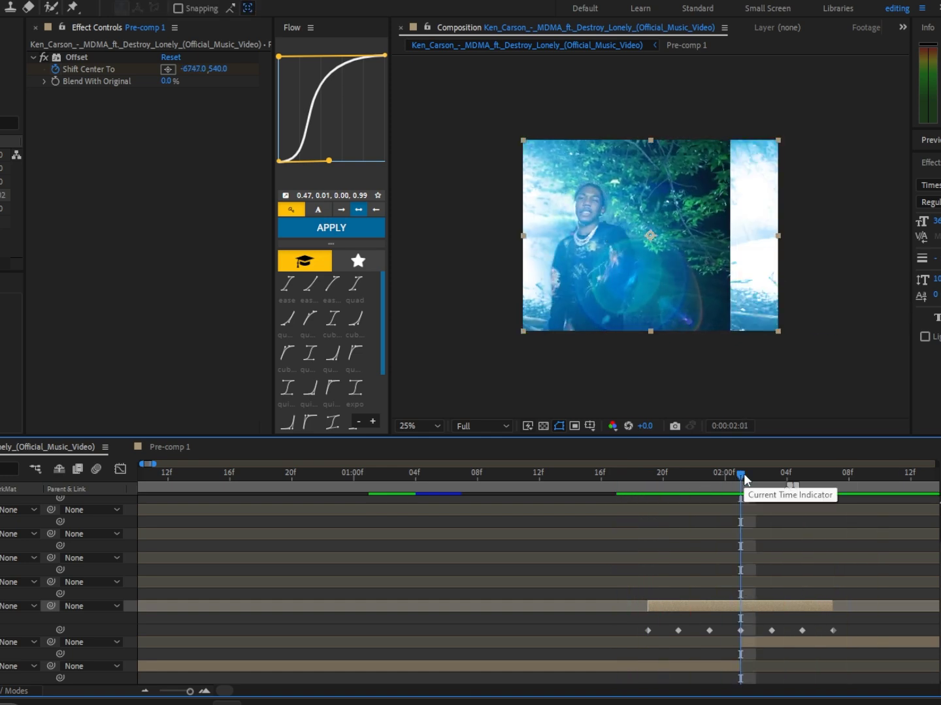
key(ctrl+space)
text(s)
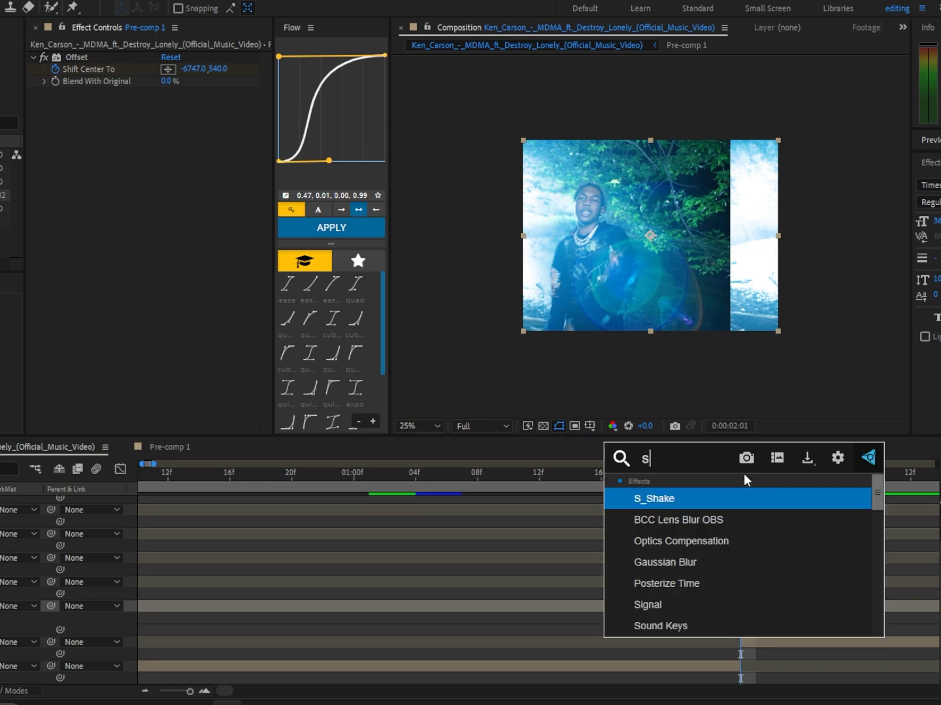
text(_randp)
key(BackSpace)
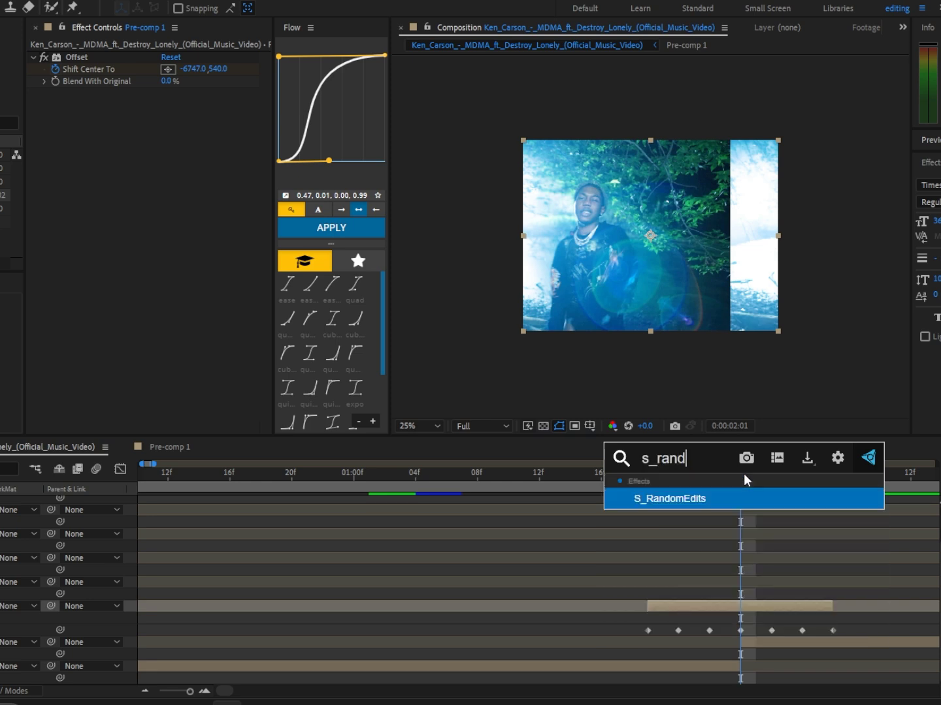
key(Return)
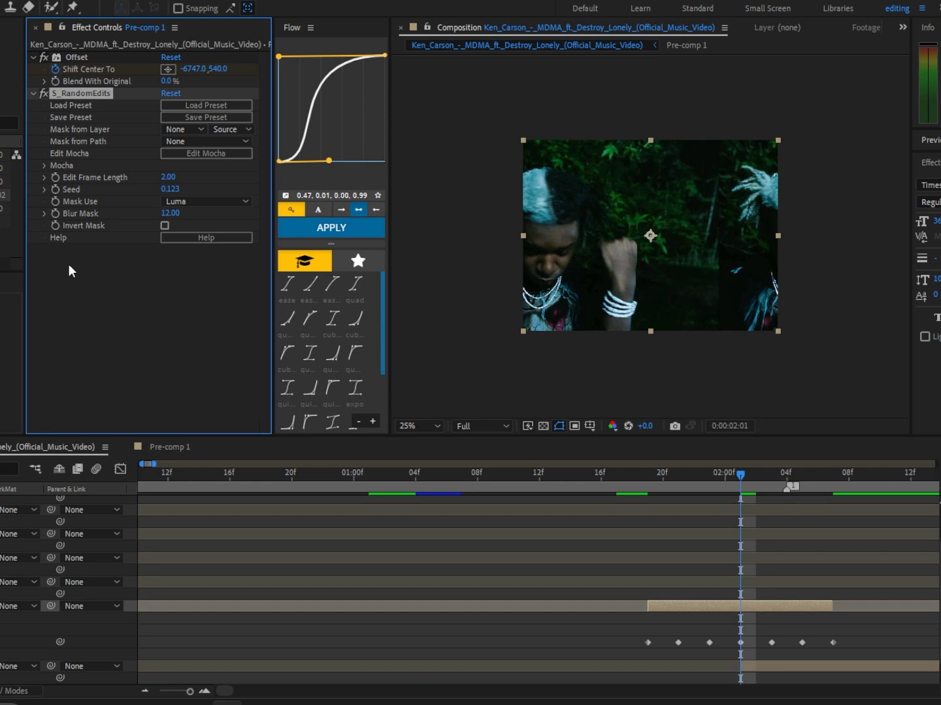
key(ctrl+z)
Add Motion Tile above Offset and S_RandomEdits with Output Width 440, Output Height 360 and Mirror Edges enabled
key(ctrl+space)
text(moti)
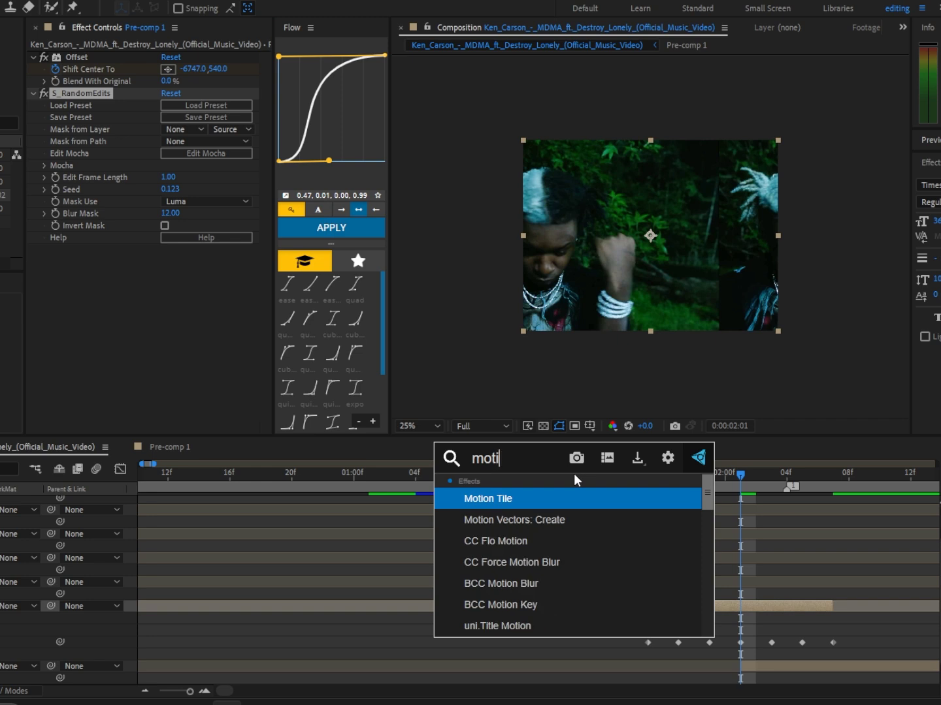
key(Return)
drag(74, 249, 79, 55)
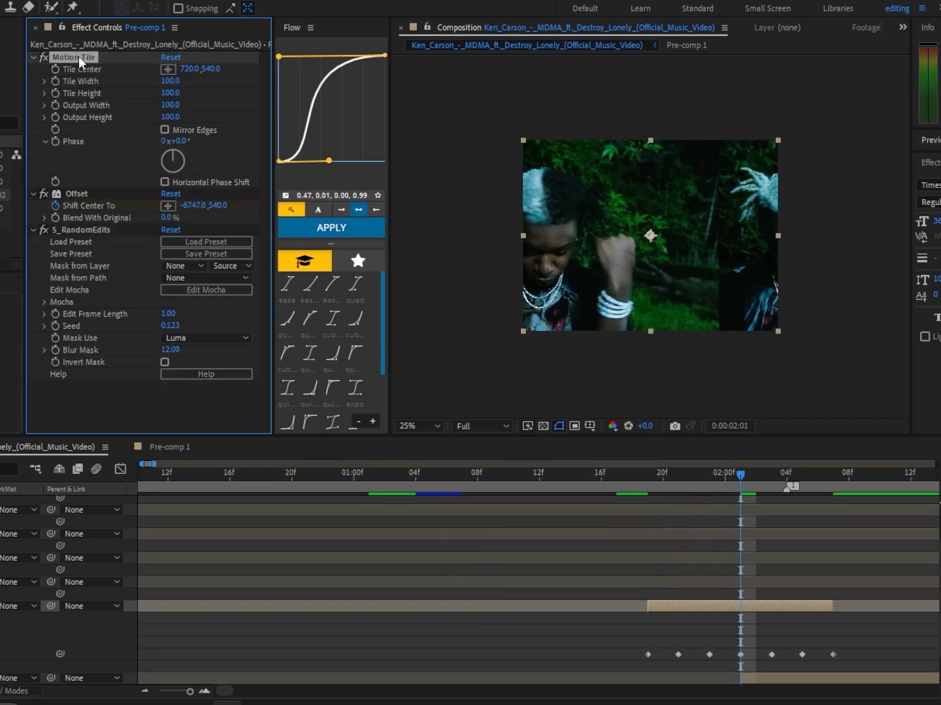
drag(167, 107, 274, 107)
click(166, 130)
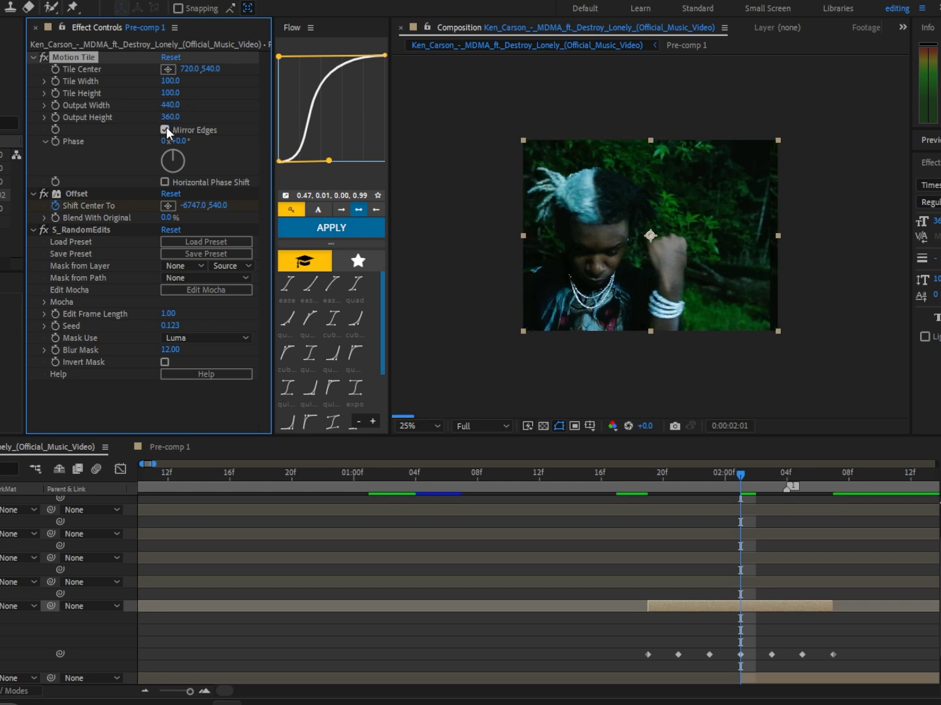
Add Directional Blur to the transition clip with Direction 90° and Blur Length 107
key(ctrl+space)
text(direc)
key(Down)
key(Return)
click(181, 386)
text(90)
key(Return)
click(167, 428)
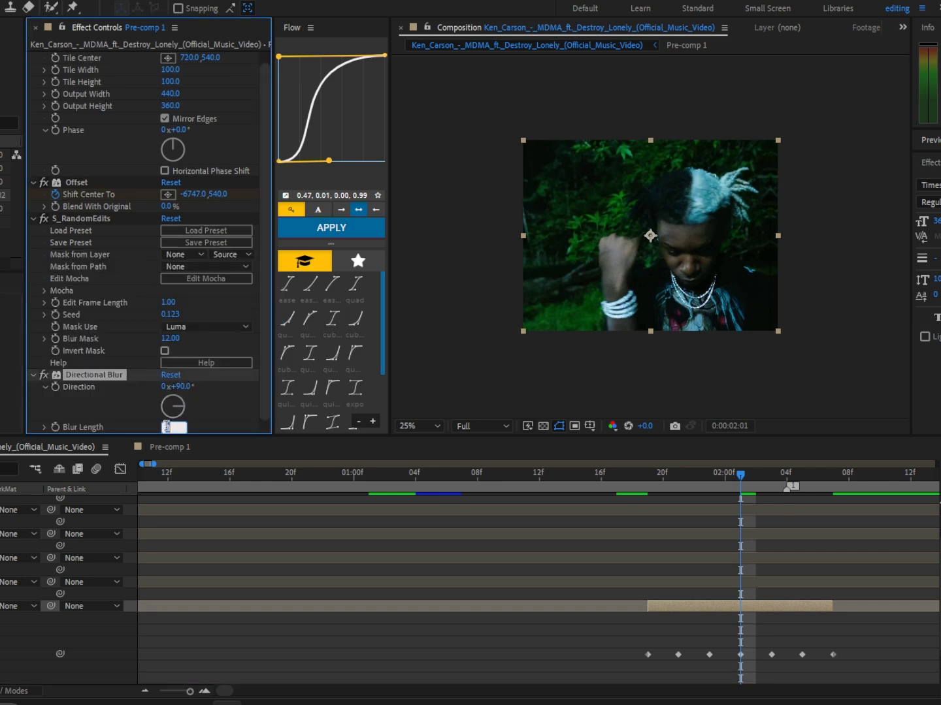
text(60)
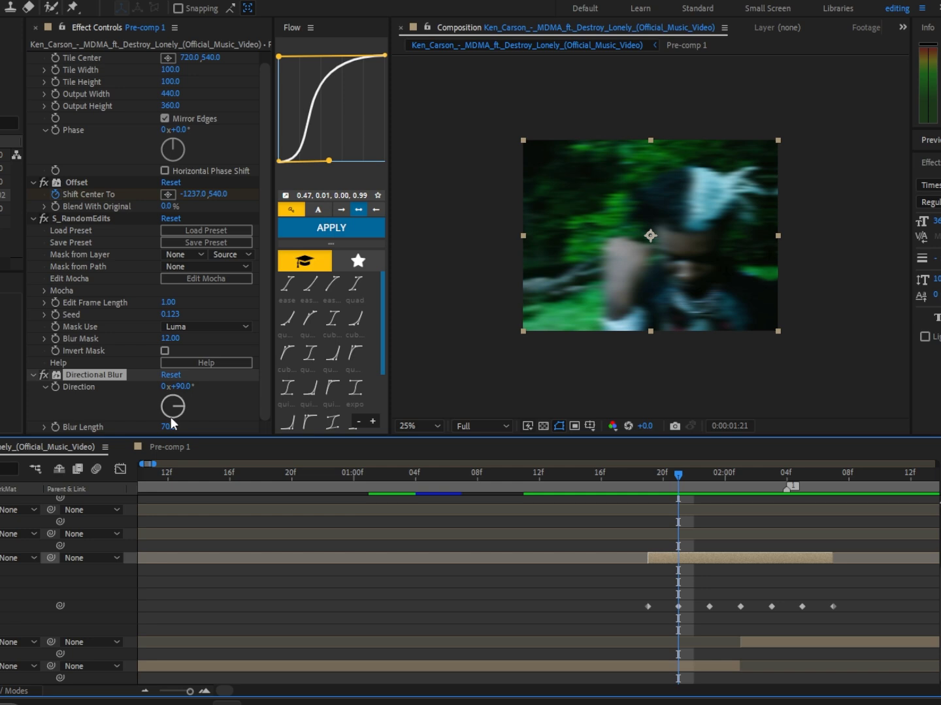
drag(168, 432, 326, 431)
Apply CC Toner to the transition clip, viewing the cut at 0:00:02:01
click(732, 476)
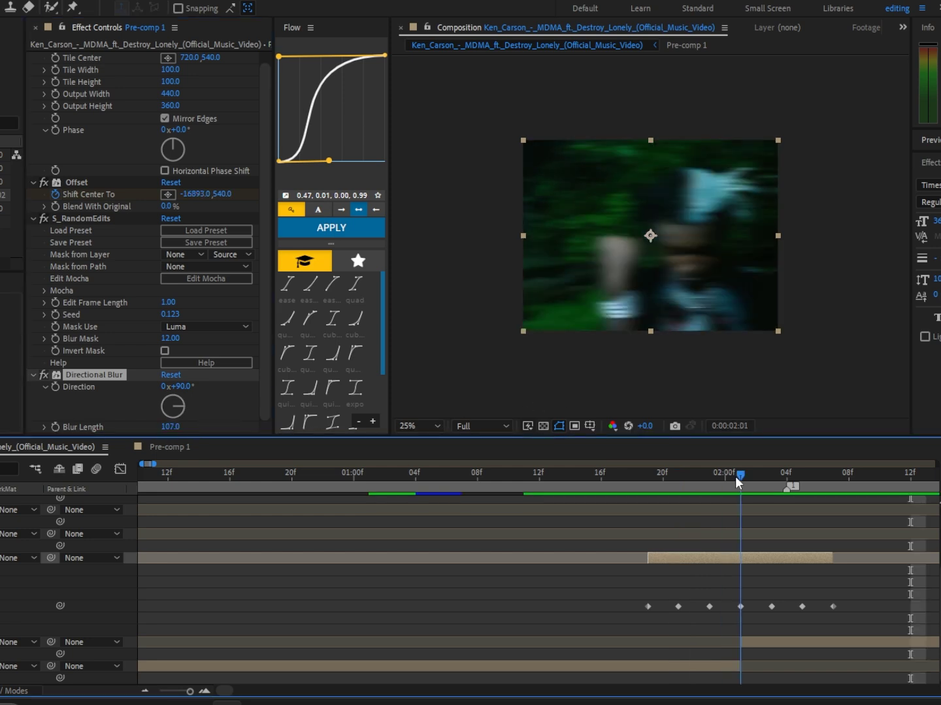
key(ctrl+space)
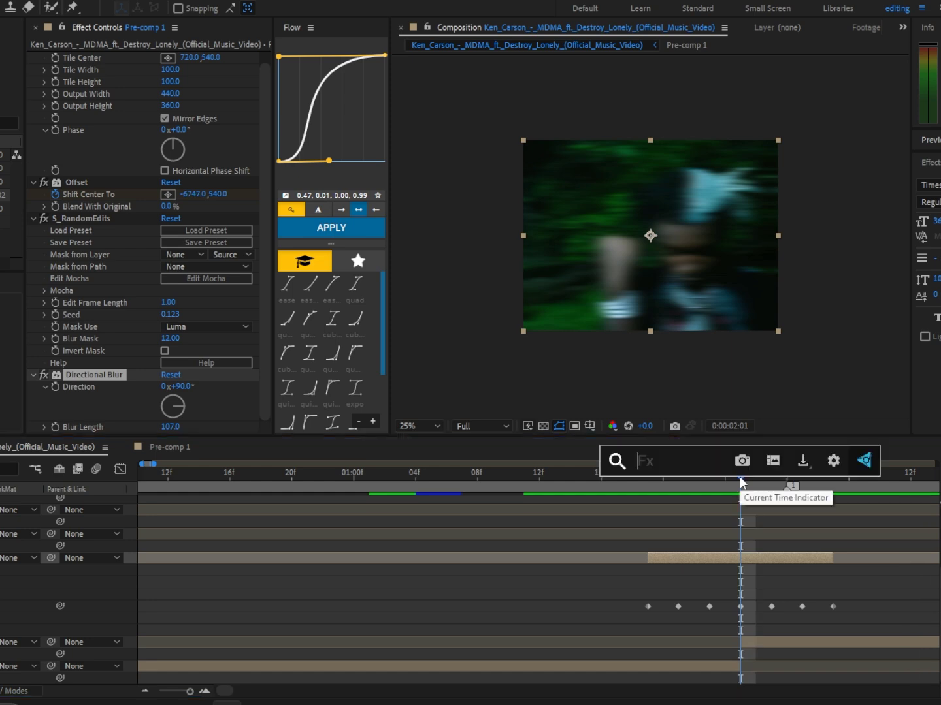
text(cc ton)
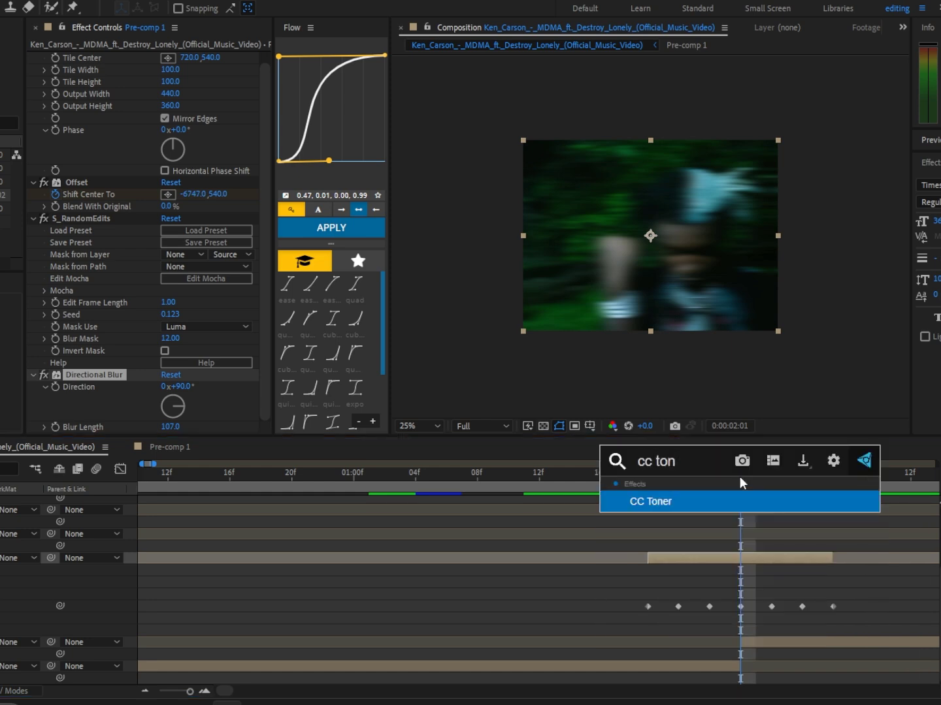
key(Return)
Pre-compose the transition clip and enable time remapping on the resulting precomp layer
right_click(766, 559)
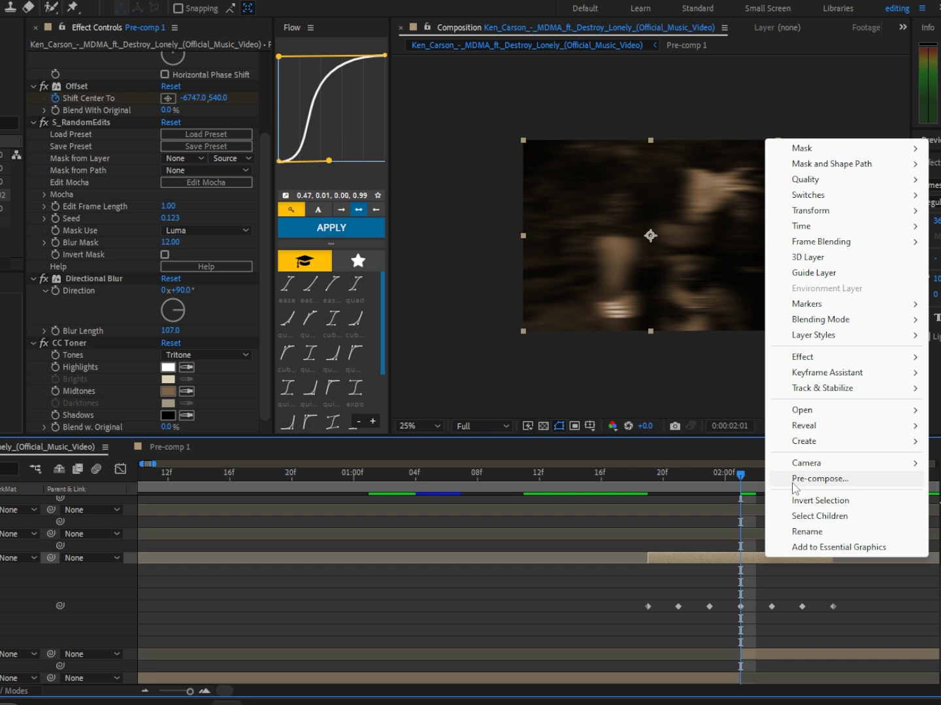
click(799, 480)
click(457, 432)
right_click(719, 629)
mouse_move(771, 299)
click(920, 297)
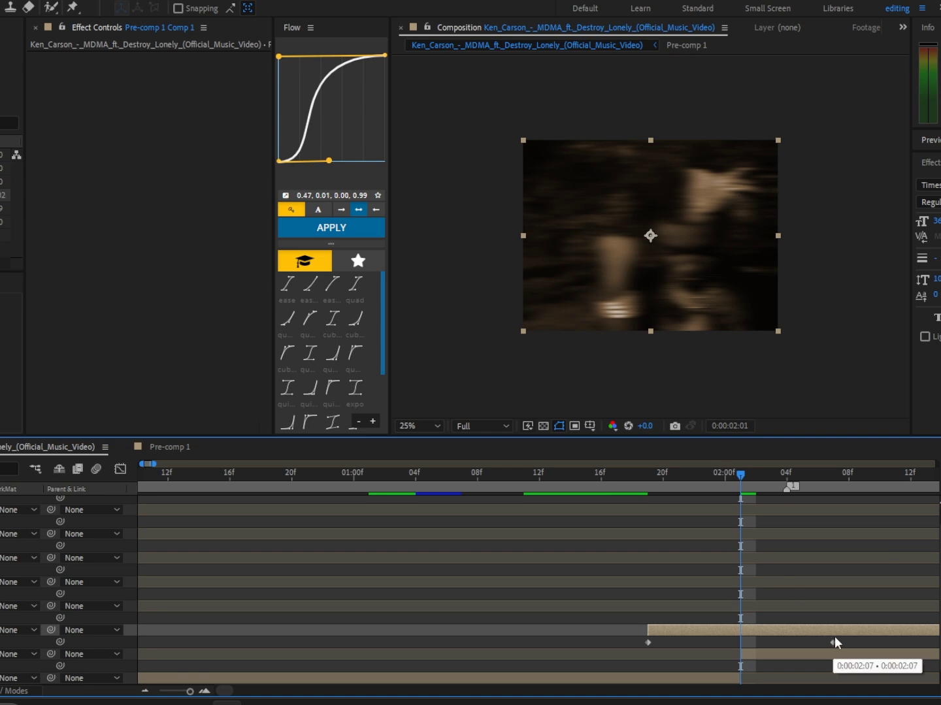
Move the end time-remap keyframe to 0:00:02:02, split the precomp layer there and delete the remainder
drag(833, 638, 789, 645)
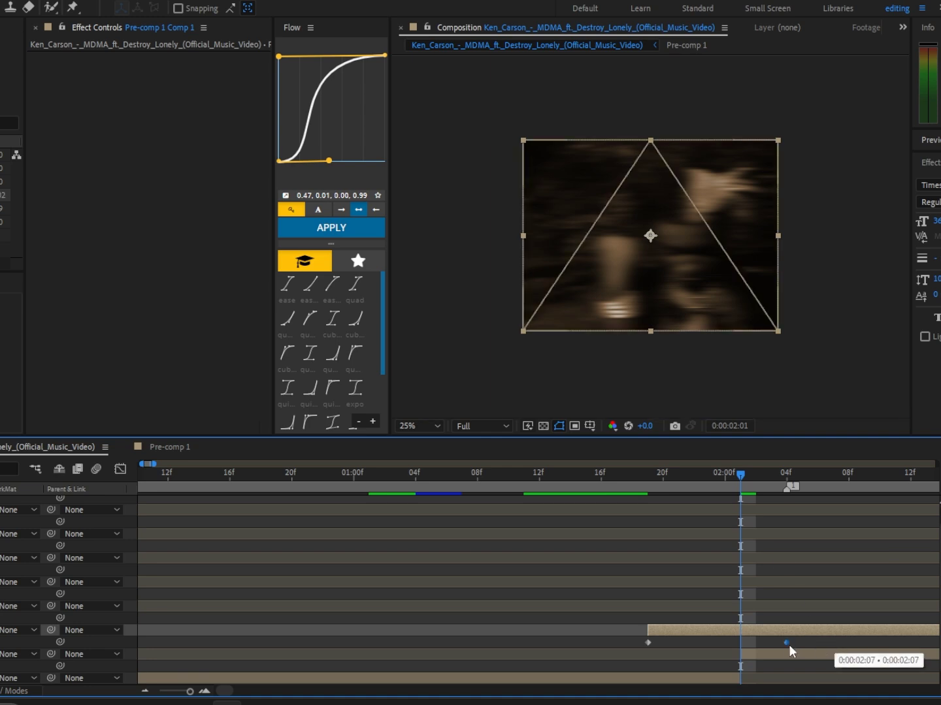
drag(741, 478, 756, 480)
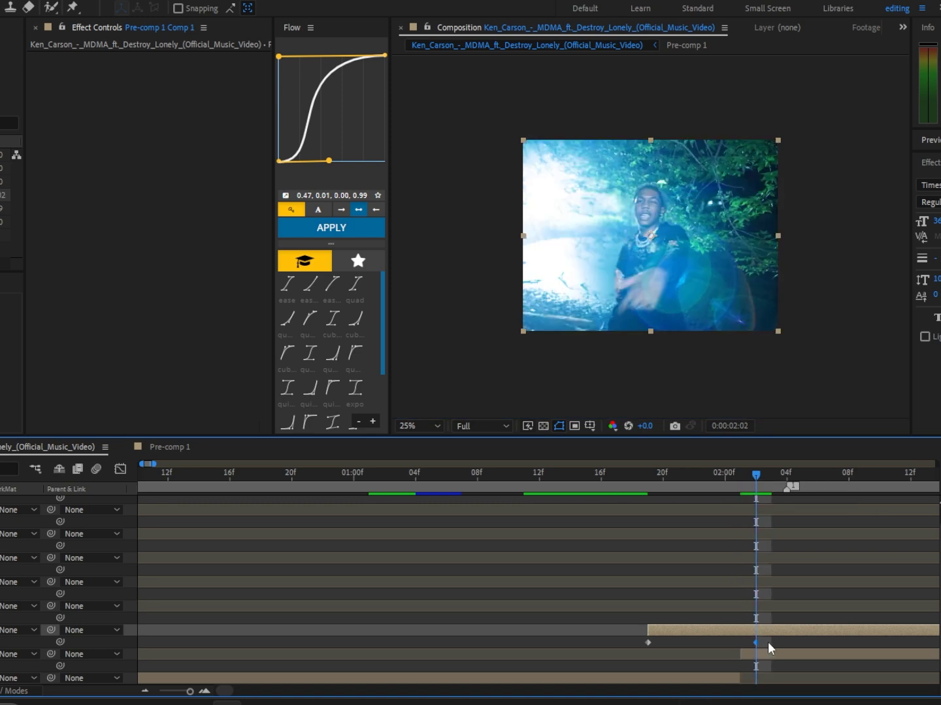
key(ctrl+shift+d)
key(Delete)
Slide the shortened transition layer over the cut so it starts at 0:00:01:22
drag(723, 631, 832, 643)
key(End)
drag(784, 631, 769, 630)
Examine the effects on the nested clip in Pre-comp 1 and play the main composition across the cut
drag(696, 482, 537, 499)
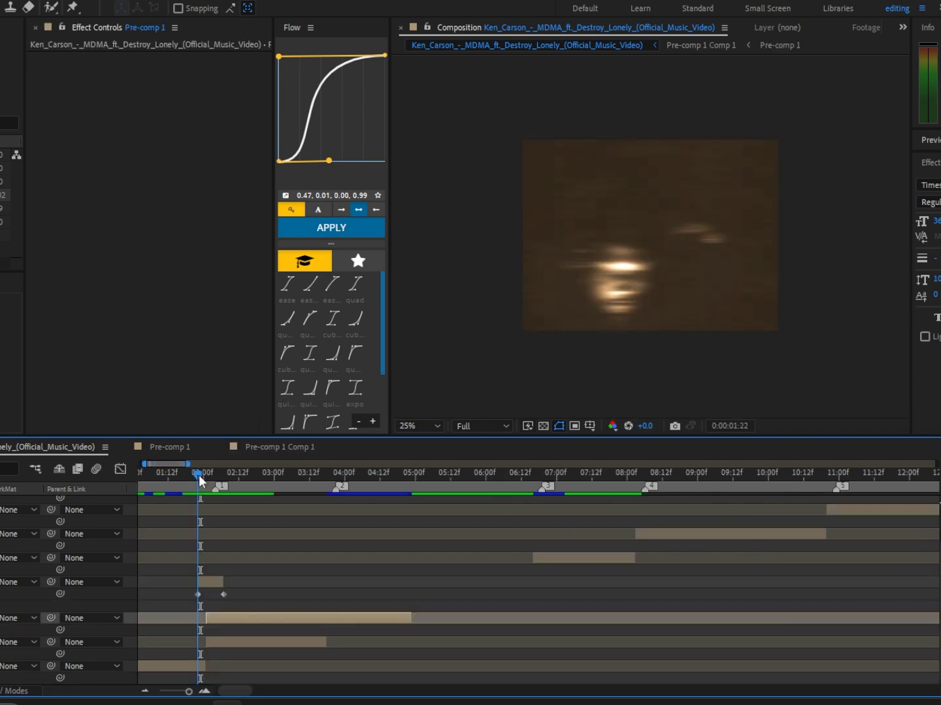
drag(199, 475, 209, 511)
double_click(209, 582)
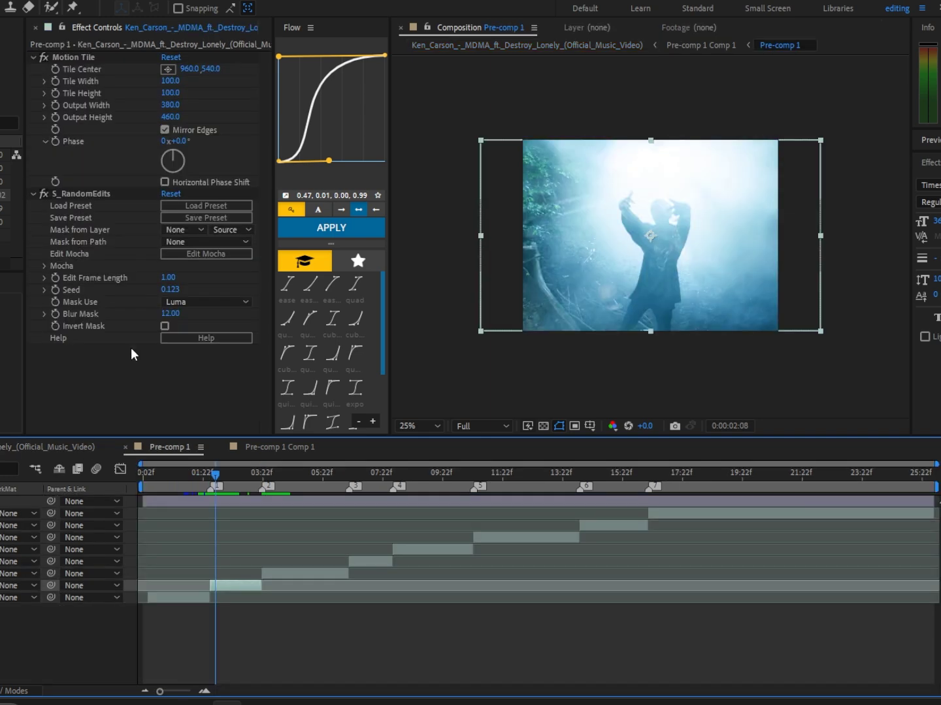
click(48, 447)
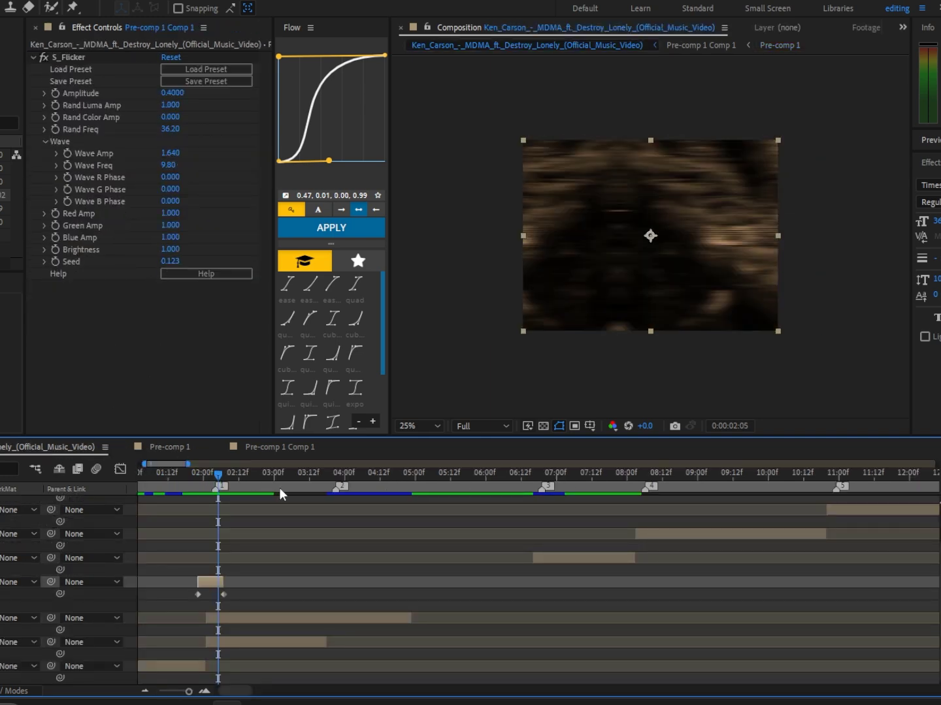
mouse_move(221, 478)
mouse_down()
mouse_move(190, 483)
mouse_move(231, 483)
mouse_move(212, 478)
mouse_up()
key(space)
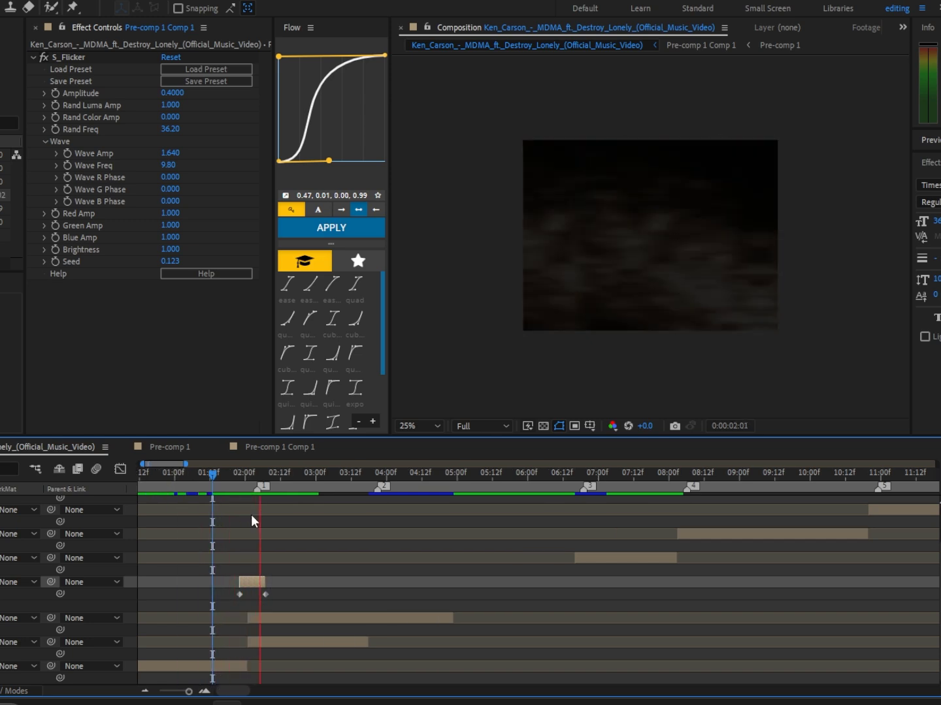
key(space)
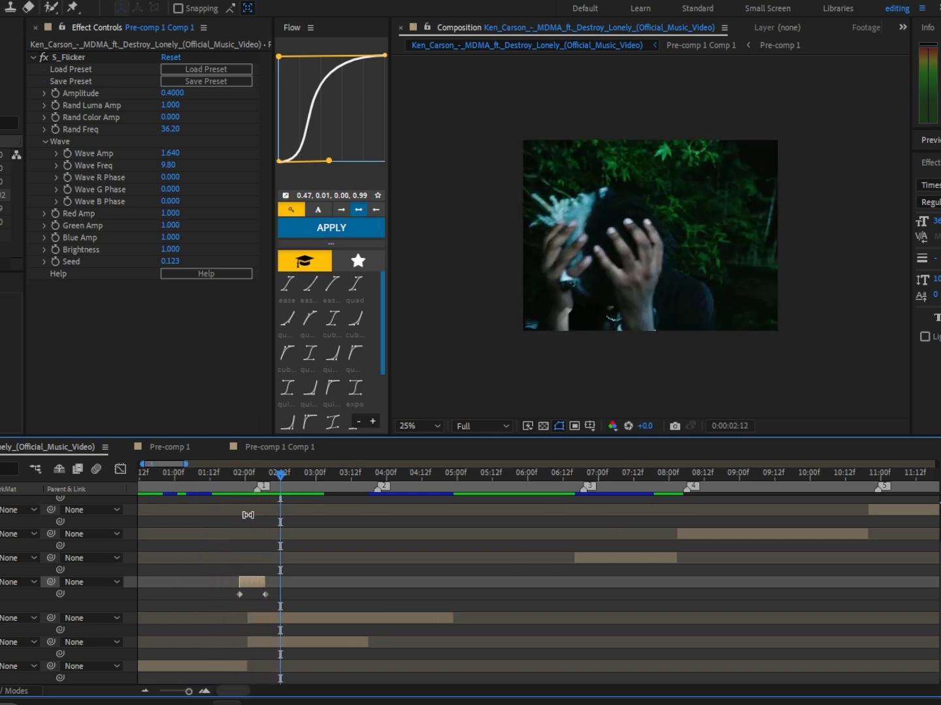
click(228, 480)
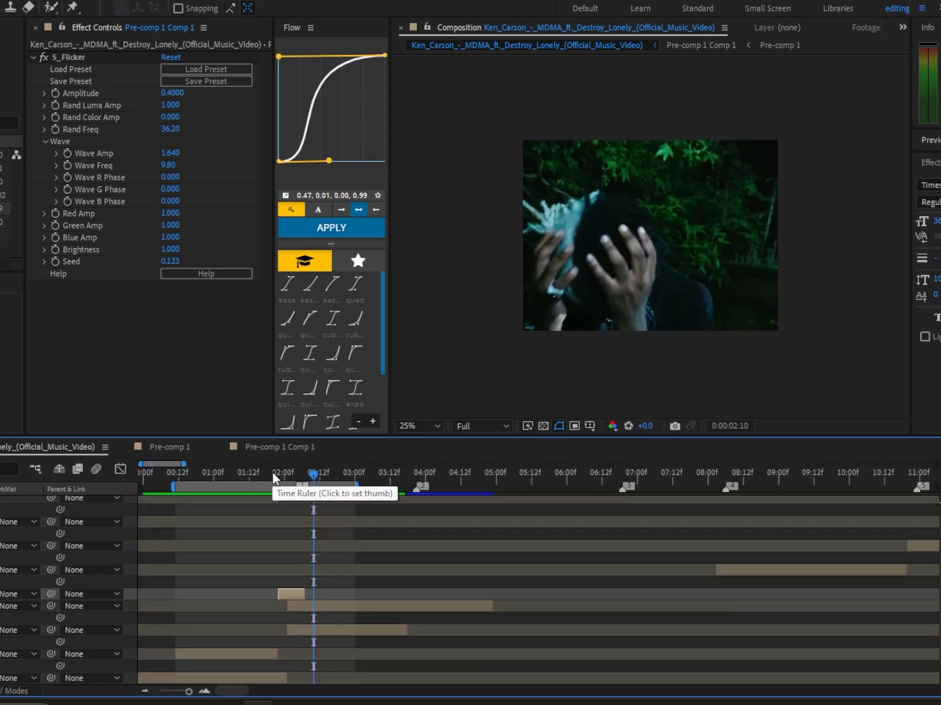
click(275, 479)
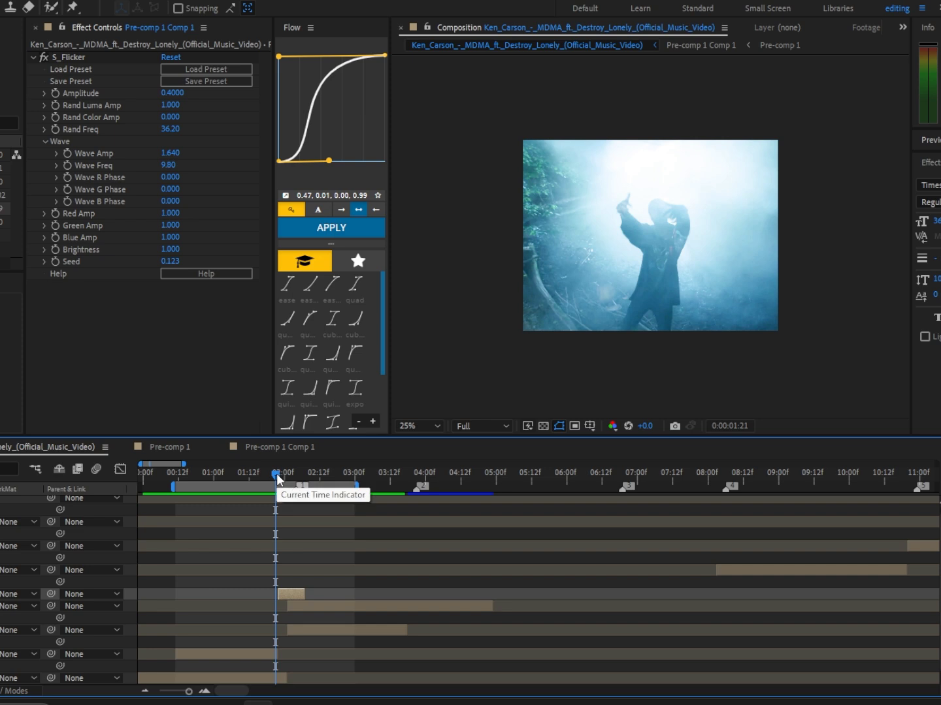
Check the CC Toner Midtones color inside the transition precomp Pre-comp 1 Comp 1
double_click(284, 594)
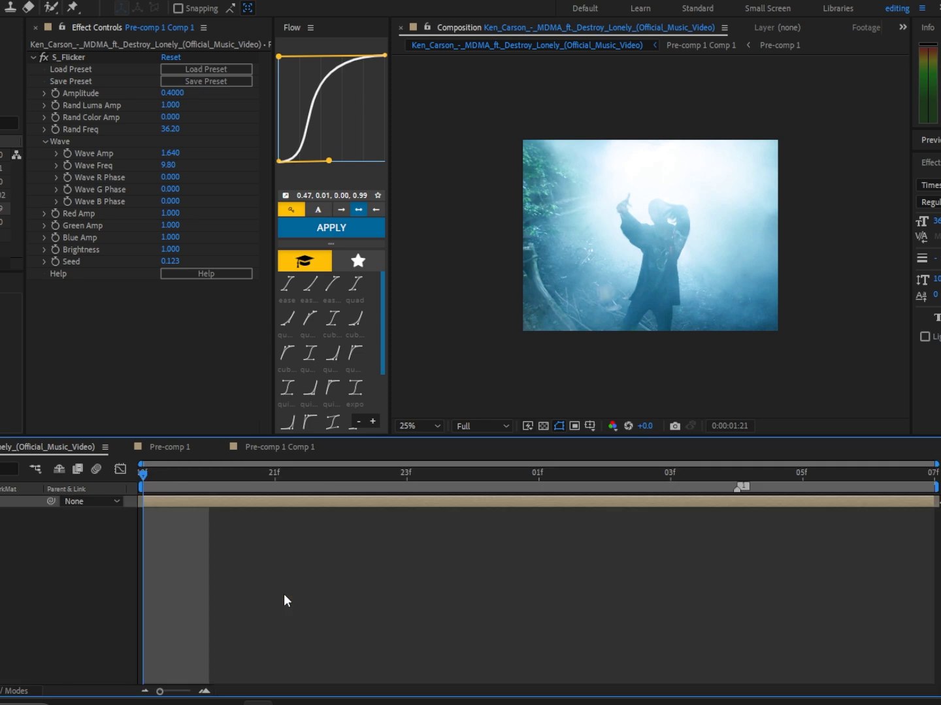
click(66, 295)
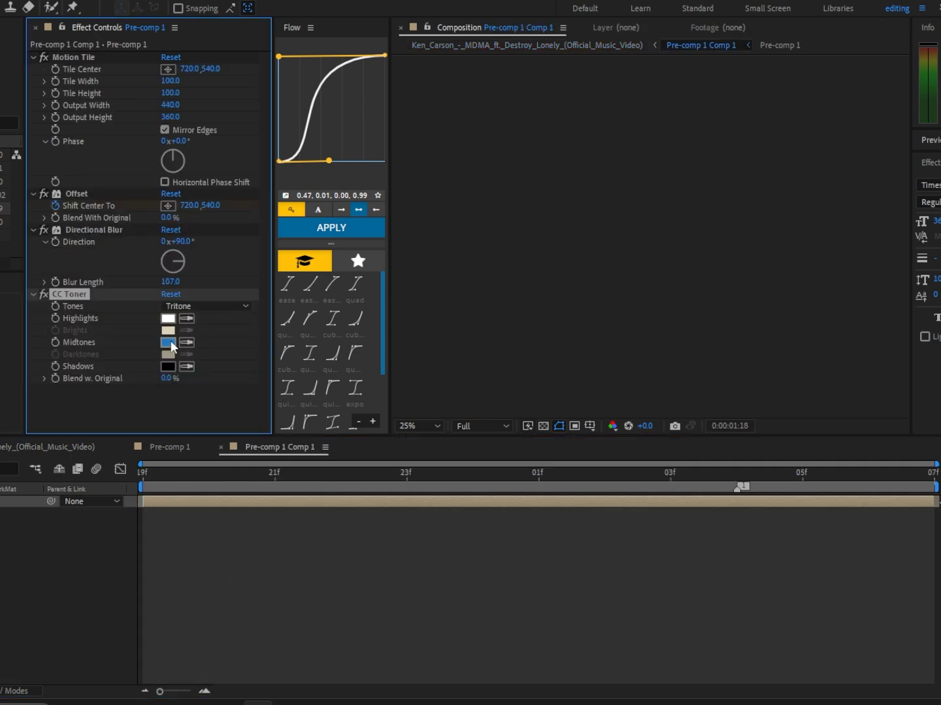
click(170, 340)
click(233, 307)
click(66, 448)
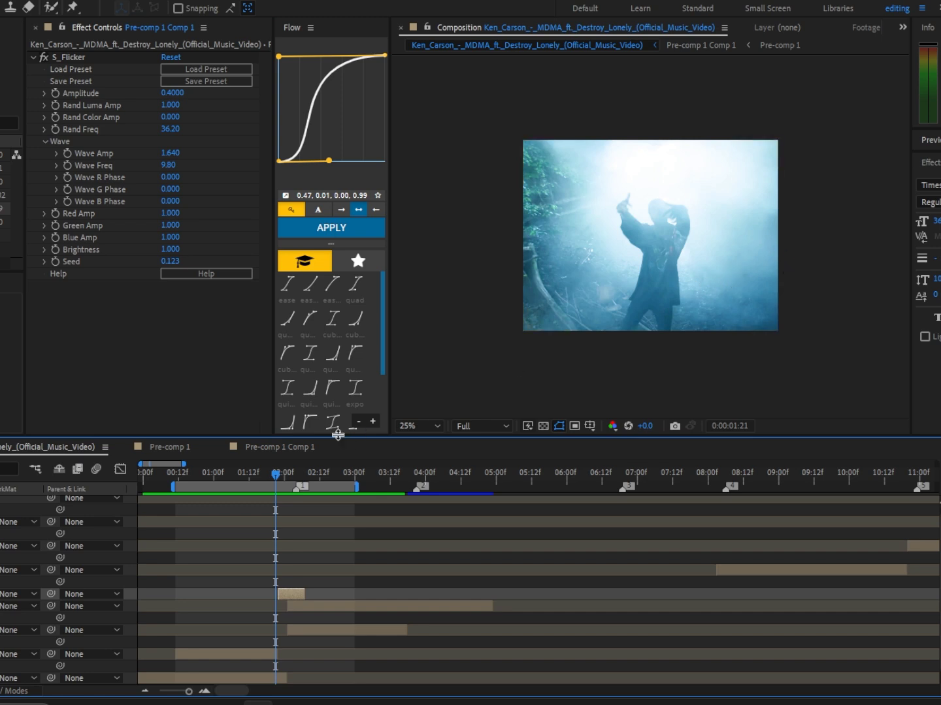
double_click(295, 595)
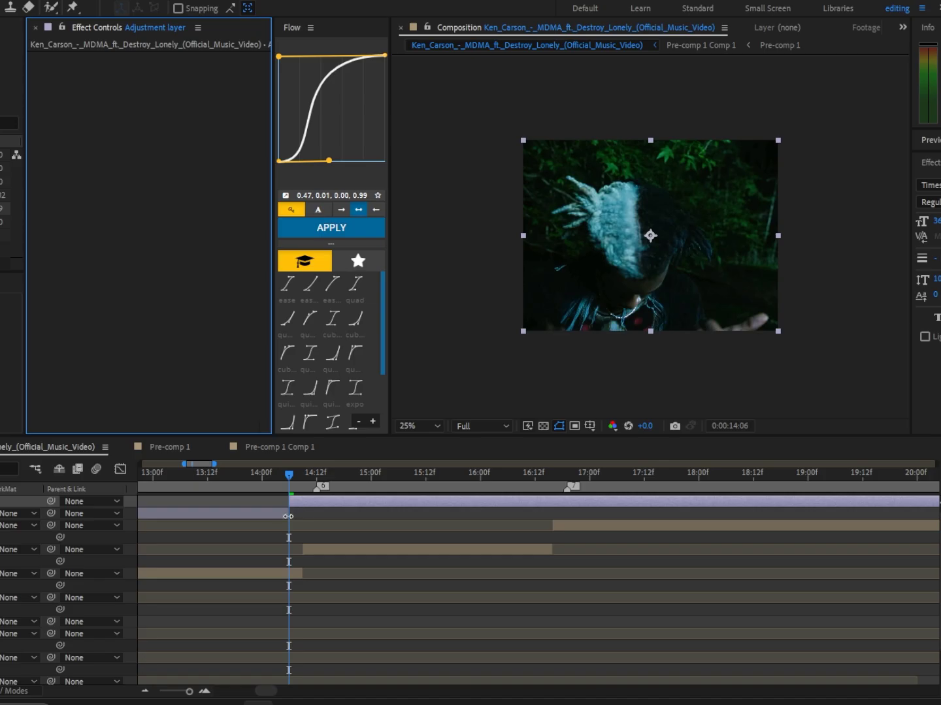
Trim the adjustment layer to the single frame between 0:00:14:06 and 0:00:14:07, deleting the parts before and after it
key(ctrl+shift+d)
key(Delete)
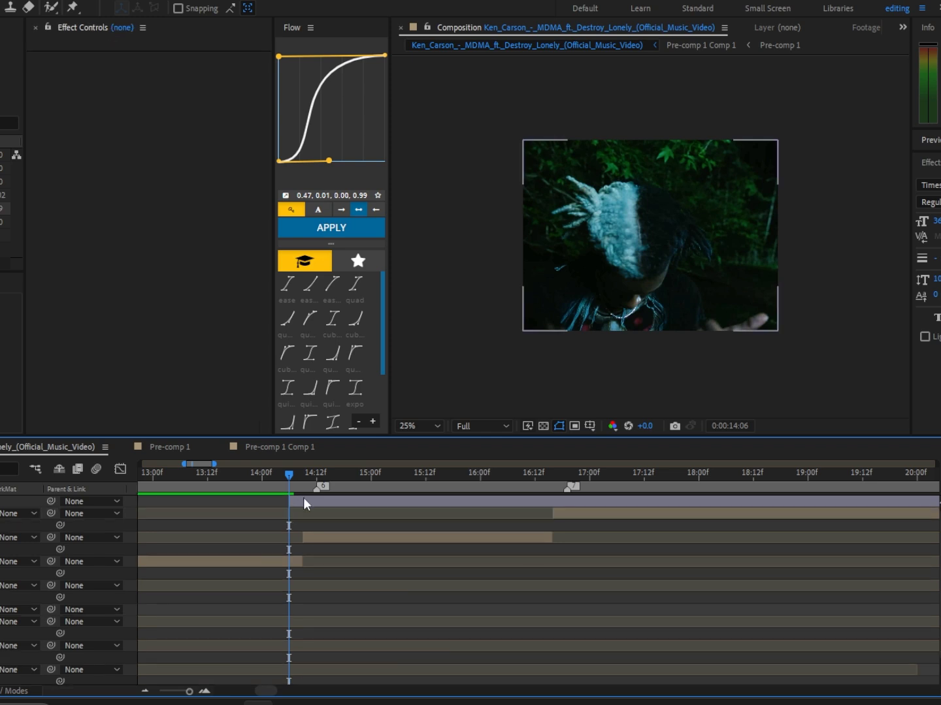
key(Page_Down)
click(303, 499)
key(ctrl+shift+d)
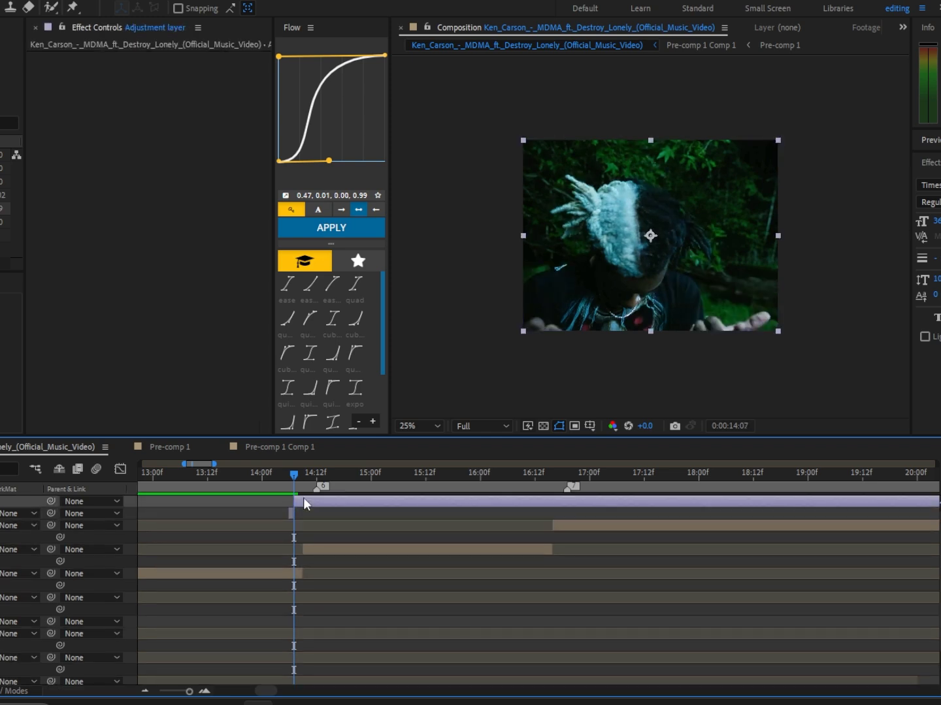
key(Delete)
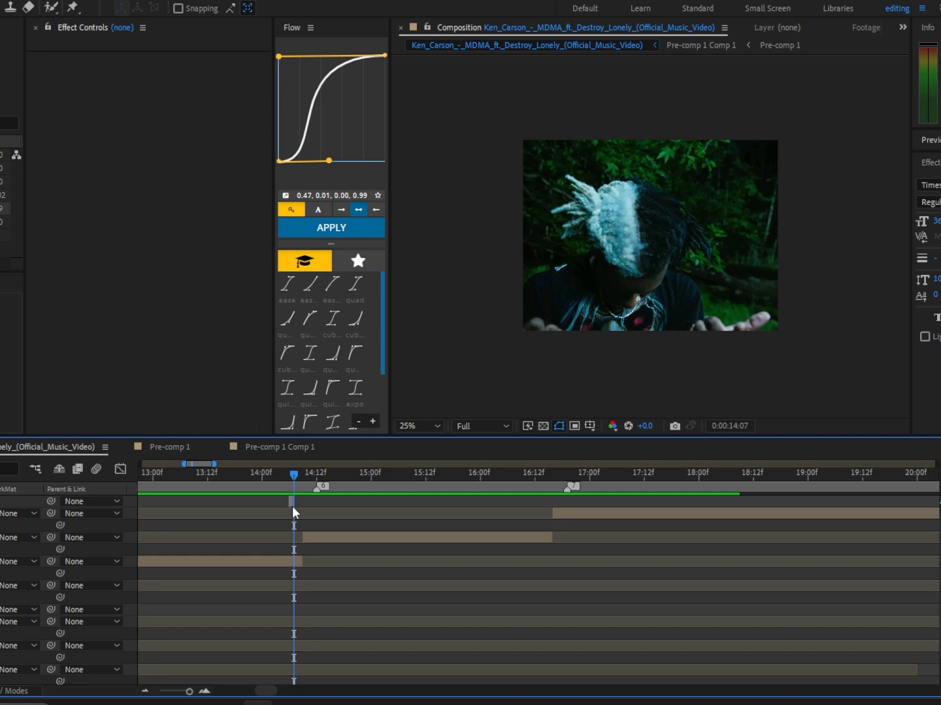
Duplicate the one-frame adjustment layer three times and stagger the four layers one frame apart from 0:00:14:07 to 0:00:14:10
click(292, 503)
key(=)
key(=)
key(ctrl+d)
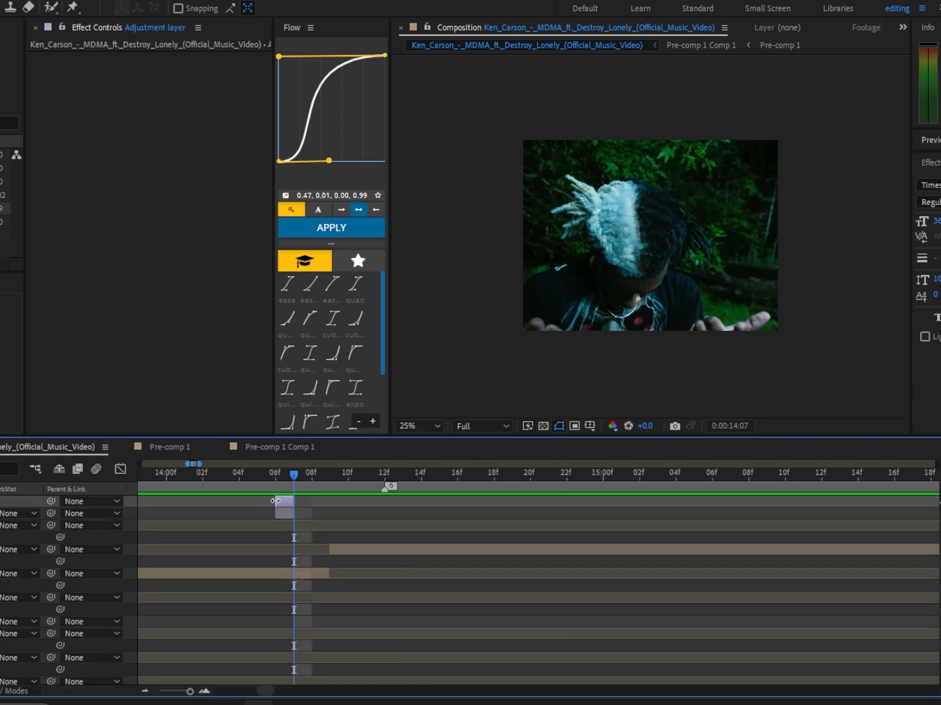
key(ctrl+d)
key(ctrl+d)
drag(286, 526, 347, 502)
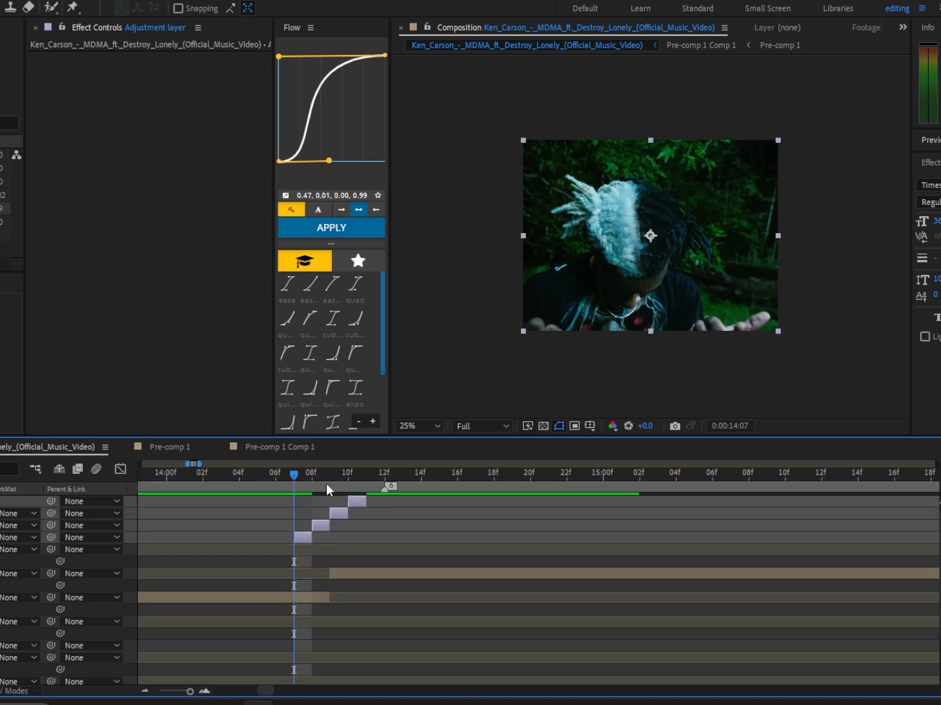
Apply Invert to the adjustment layer at 0:00:14:07 with its Channel set to Lightness
drag(327, 481, 294, 477)
click(308, 534)
key(ctrl+space)
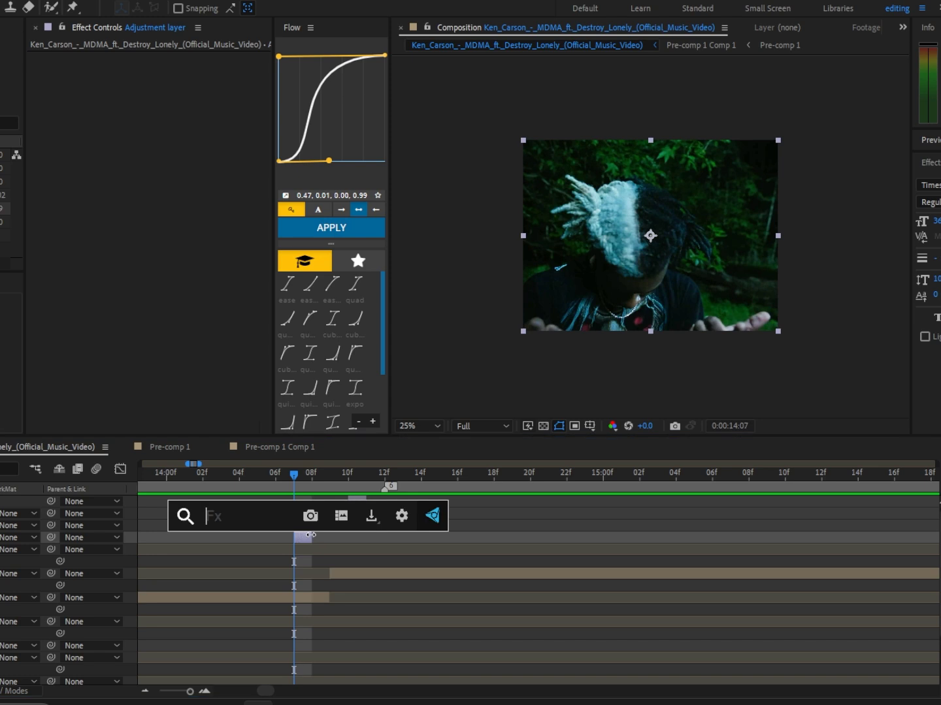
text(inve)
key(Return)
click(209, 69)
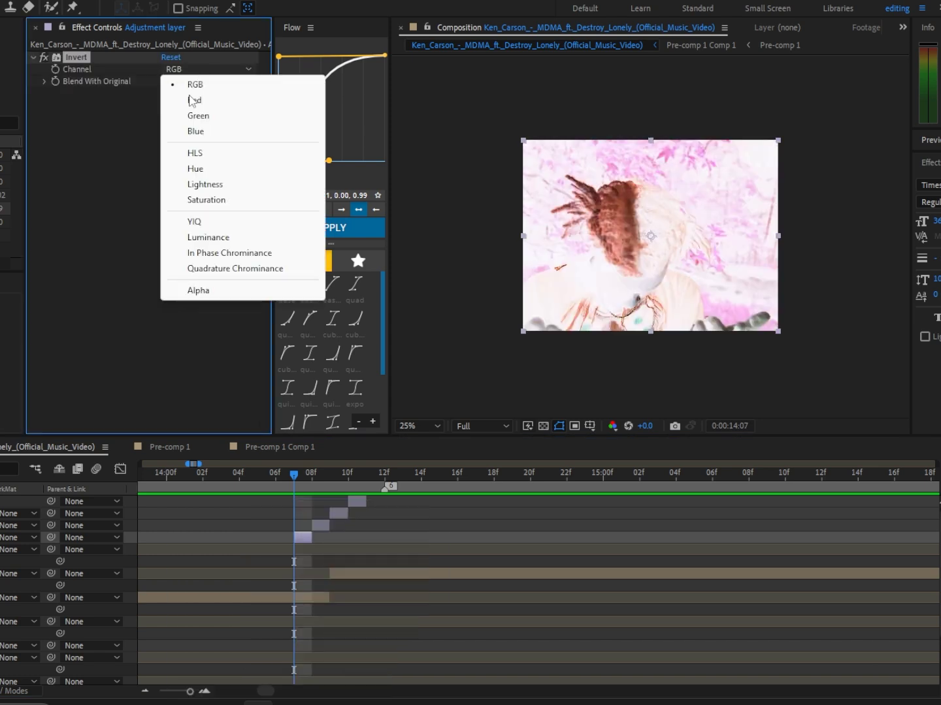
click(200, 185)
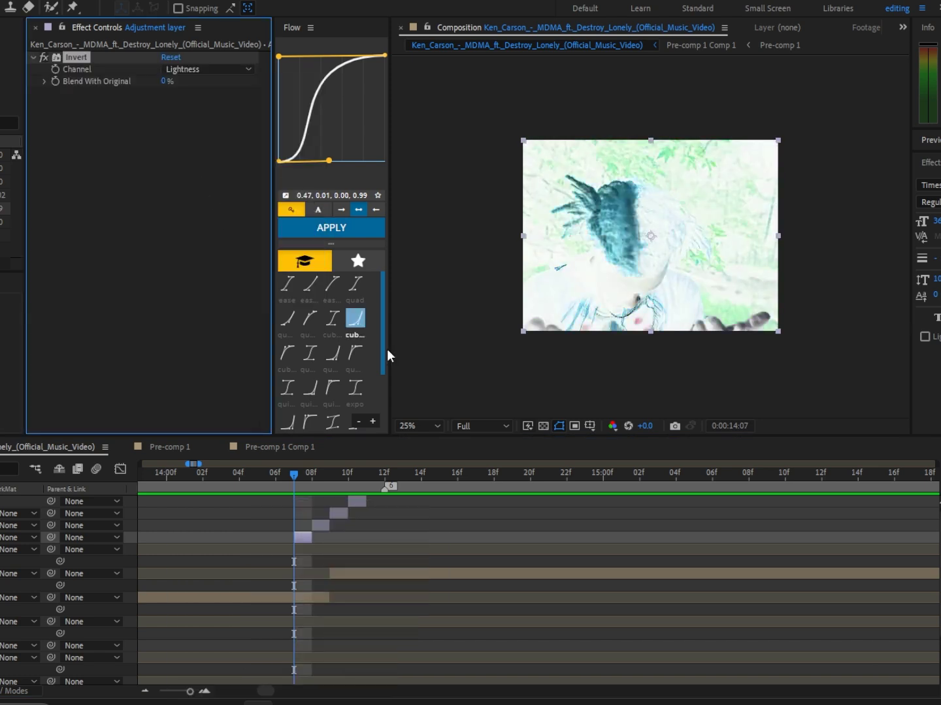
Apply Fill to the adjustment layer at 0:00:14:08 and set its color to black
click(312, 476)
key(ctrl+space)
text(fill)
key(Return)
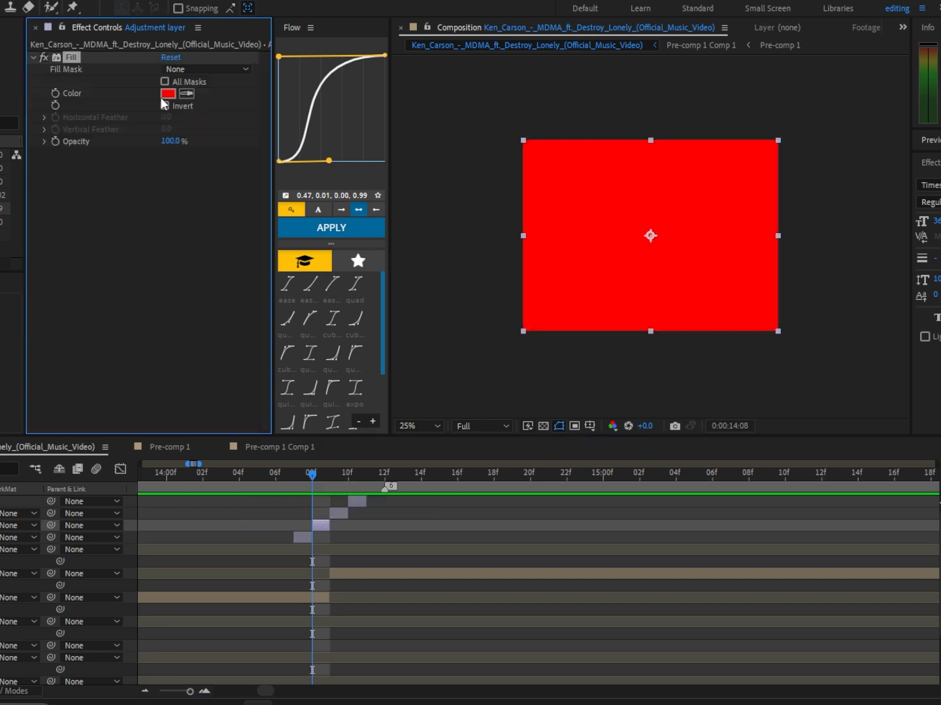
click(168, 94)
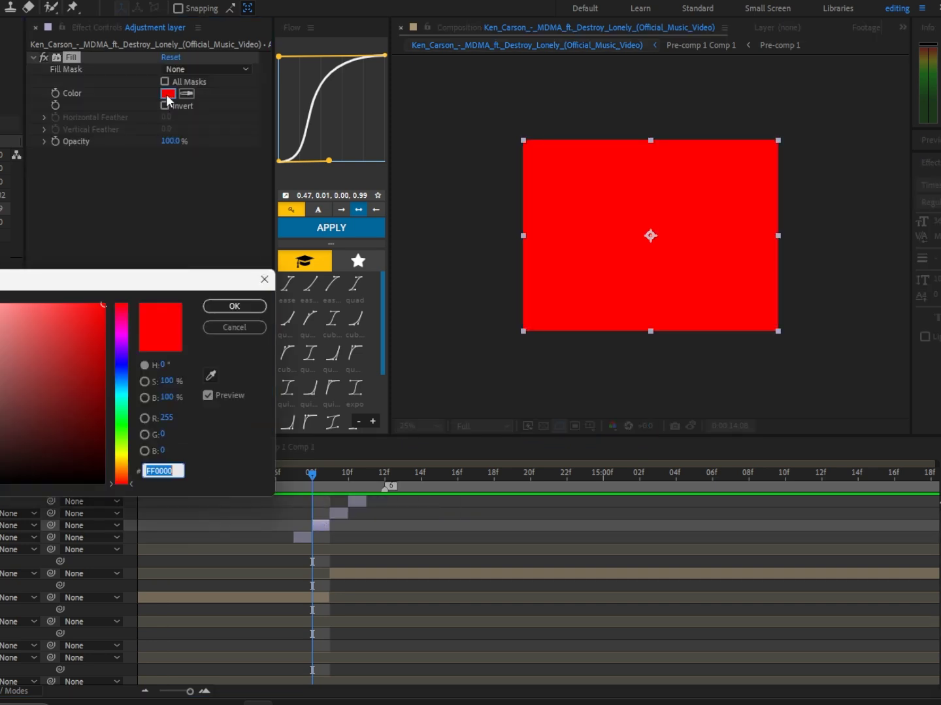
click(2, 483)
click(247, 310)
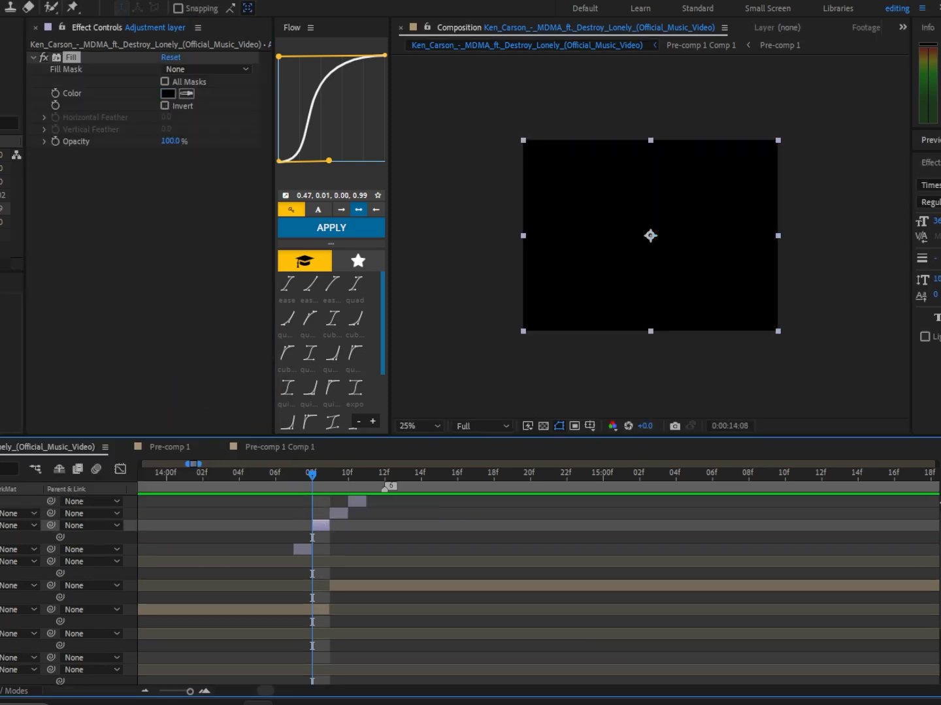
drag(8, 537, 1, 537)
Apply Invert to the adjustment layer at 0:00:14:09 with its Channel set to HLS
drag(307, 480, 330, 479)
click(343, 514)
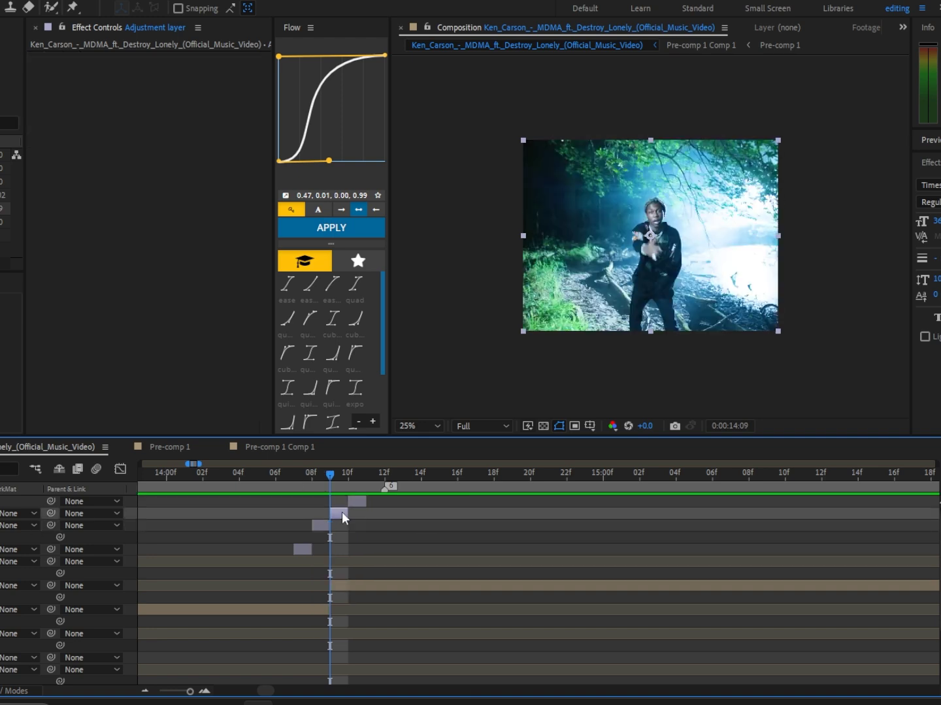
key(ctrl+space)
text(inver)
key(Return)
click(175, 68)
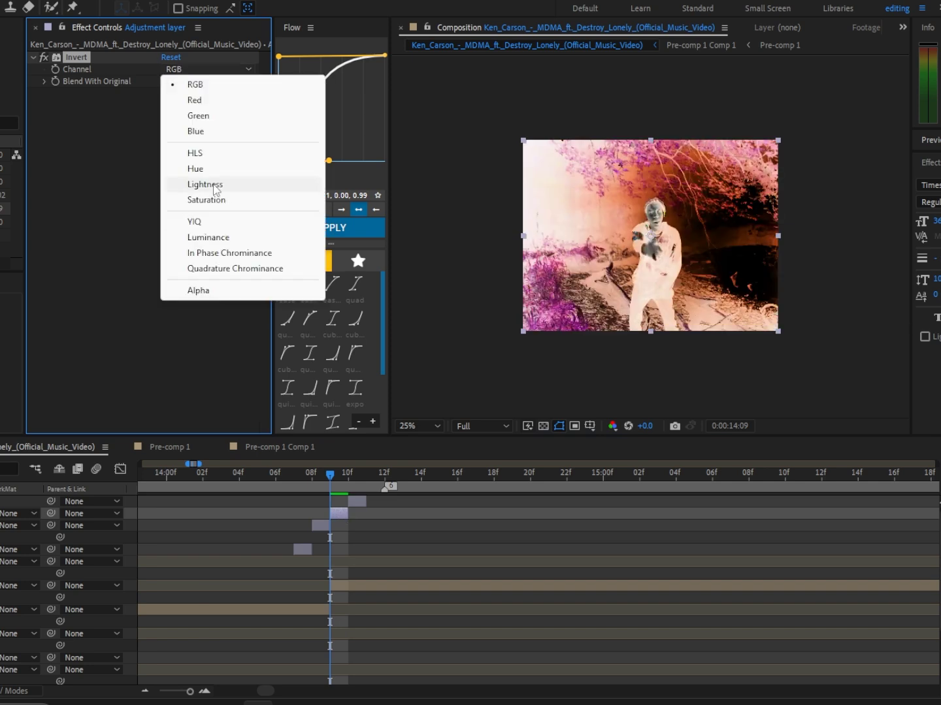
click(191, 151)
Apply Mosaic to the adjustment layer at 0:00:14:10 with 134 Horizontal Blocks and 70 Vertical Blocks
click(352, 471)
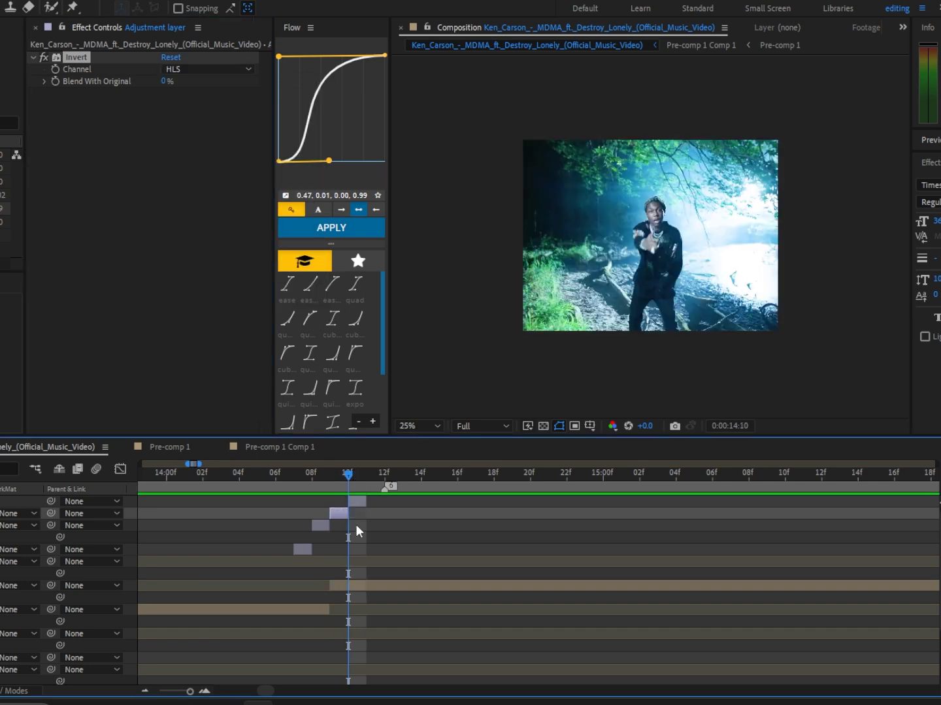
click(356, 510)
click(359, 501)
key(ctrl+space)
text(mosia)
key(BackSpace)
key(BackSpace)
key(Return)
mouse_move(163, 70)
mouse_down()
mouse_move(239, 61)
mouse_move(251, 74)
mouse_up()
drag(165, 81, 207, 80)
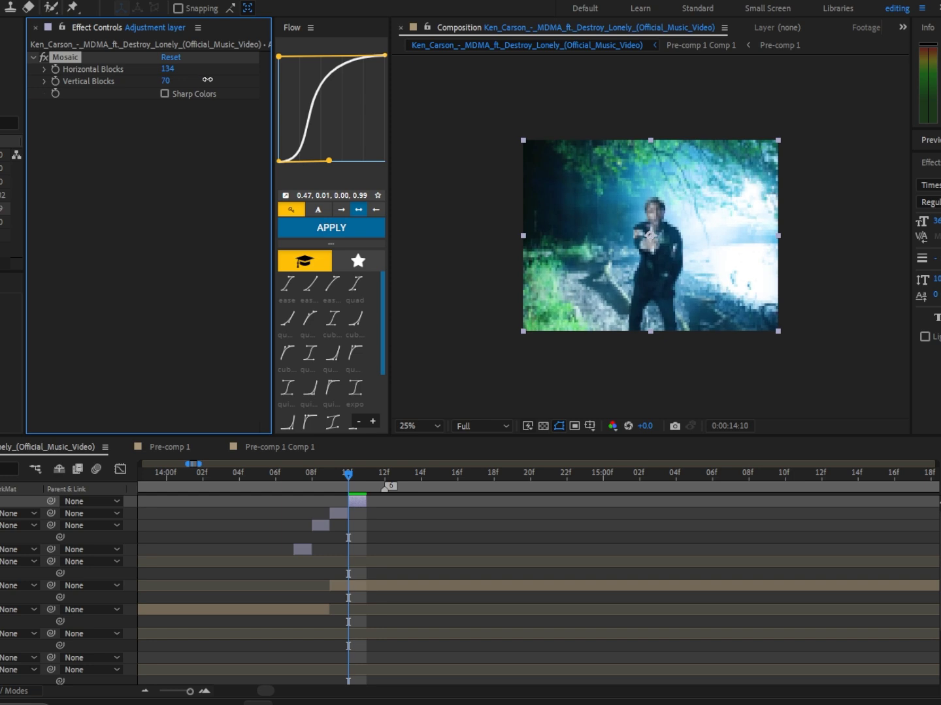
key(ctrl+space)
text(gli\)
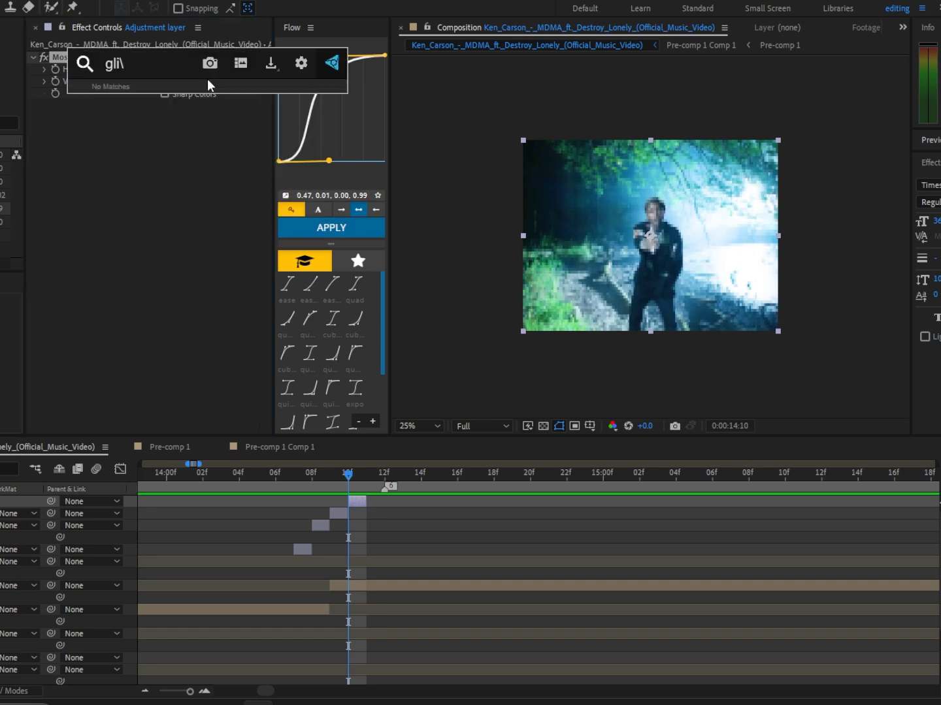
key(BackSpace)
key(Return)
key(Delete)
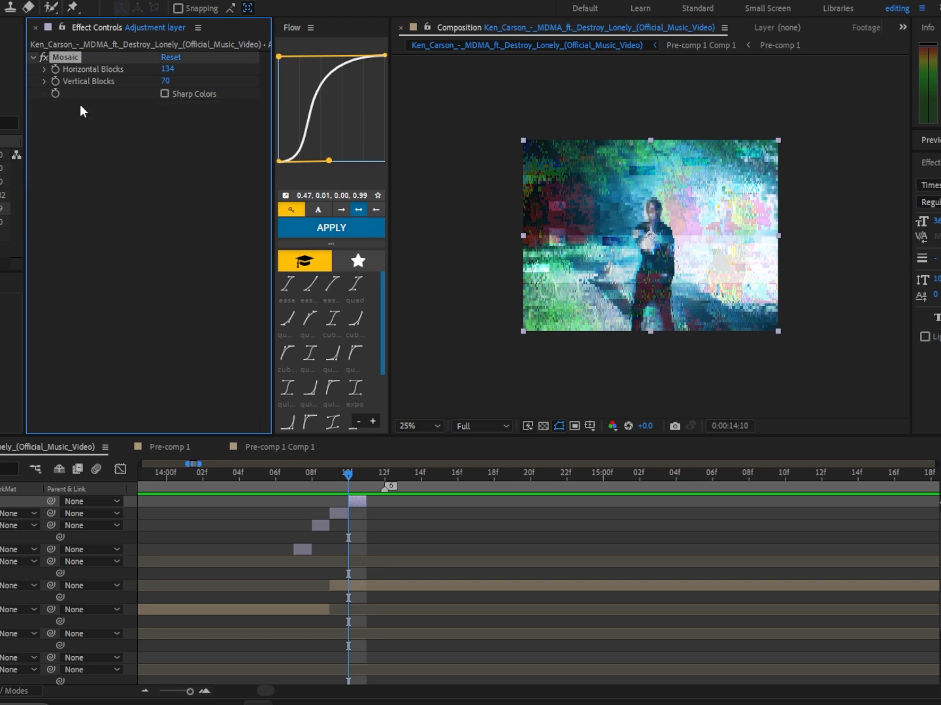
key(ctrl+space)
key(Return)
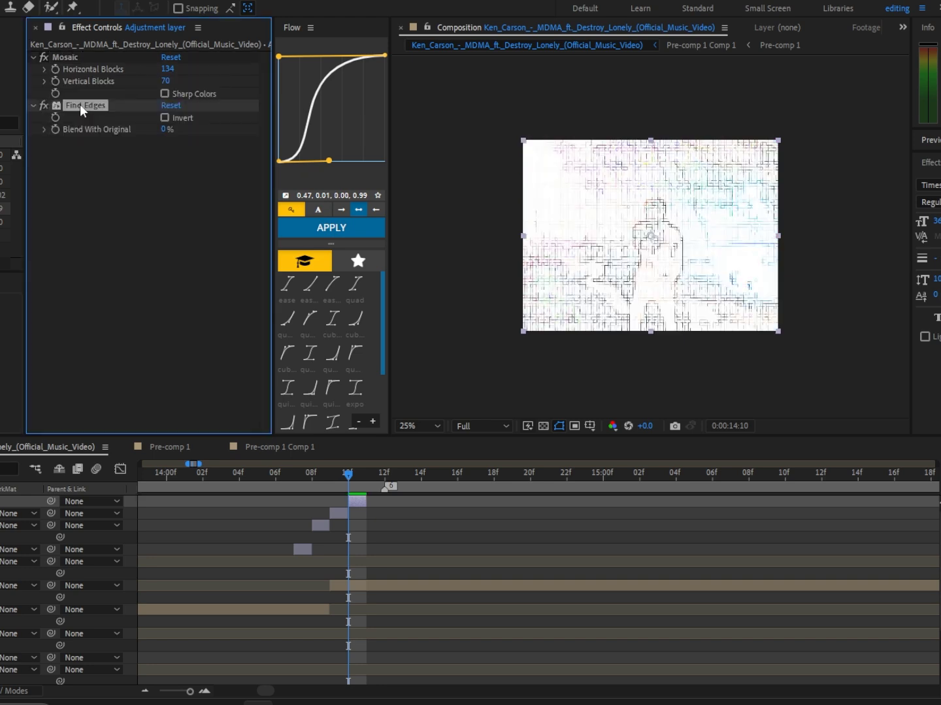
key(Delete)
Apply Glitchify to the adjustment layer at 0:00:14:10 and play back the one-frame effect sequence
key(ctrl+space)
text(gl)
key(Return)
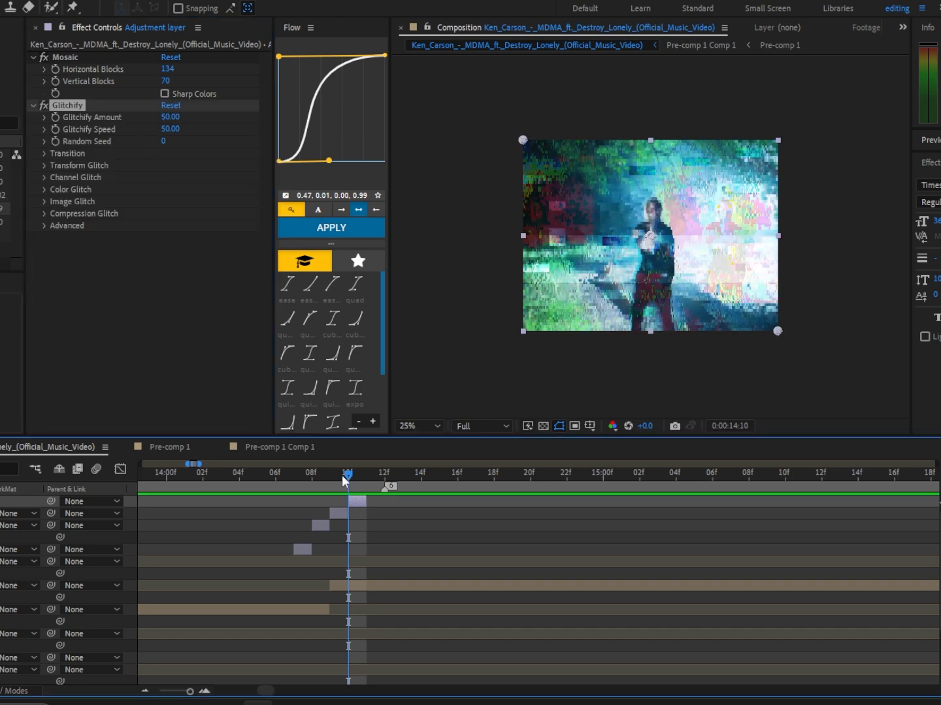
click(256, 472)
key(space)
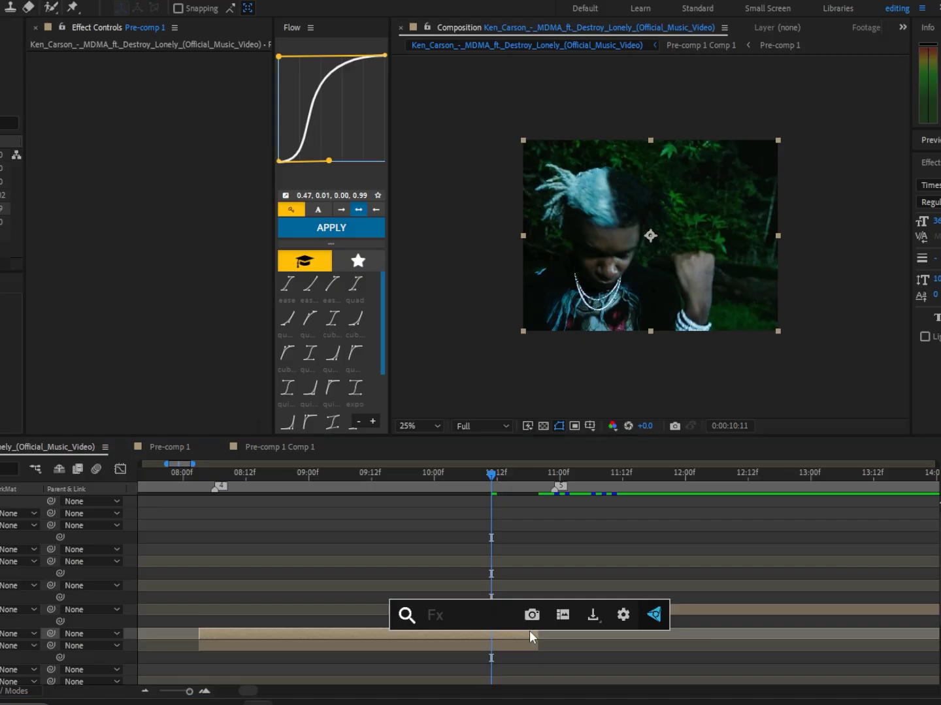
Apply Motion Tile to the pre-comp clip between markers 4 and 5 with Output Width and Output Height set to 300
text(mot)
key(Return)
click(168, 105)
text(5)
text(00)
key(Return)
click(164, 118)
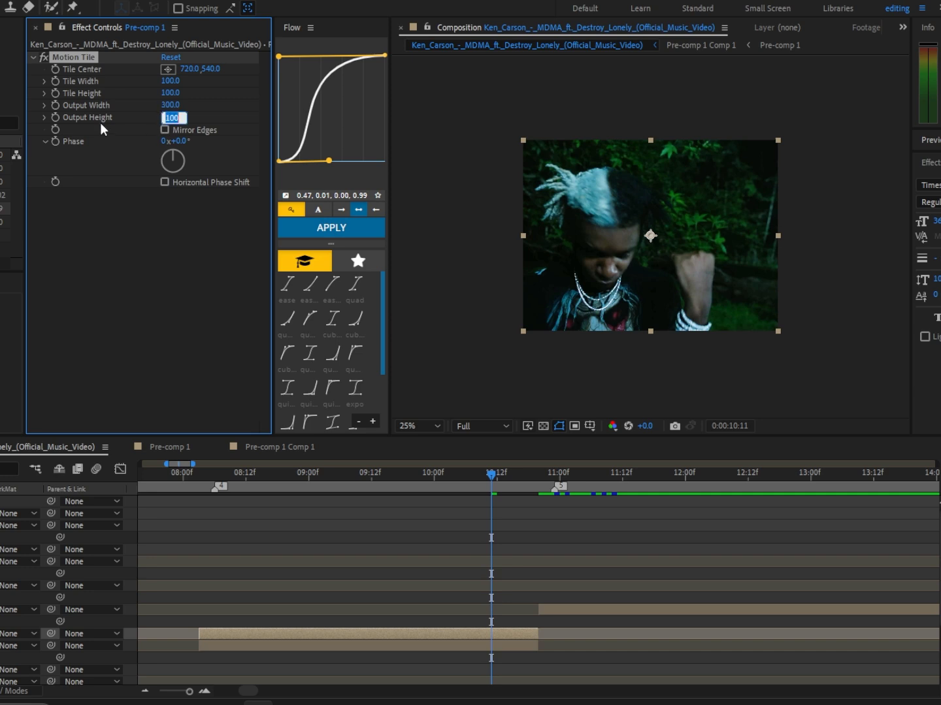
text(300)
click(467, 486)
Apply S_WarpVortex to the clip and enable keyframing of Vortex Start, Angle Offset and Z Dist at the clip's first frame
key(ctrl+space)
text(warp)
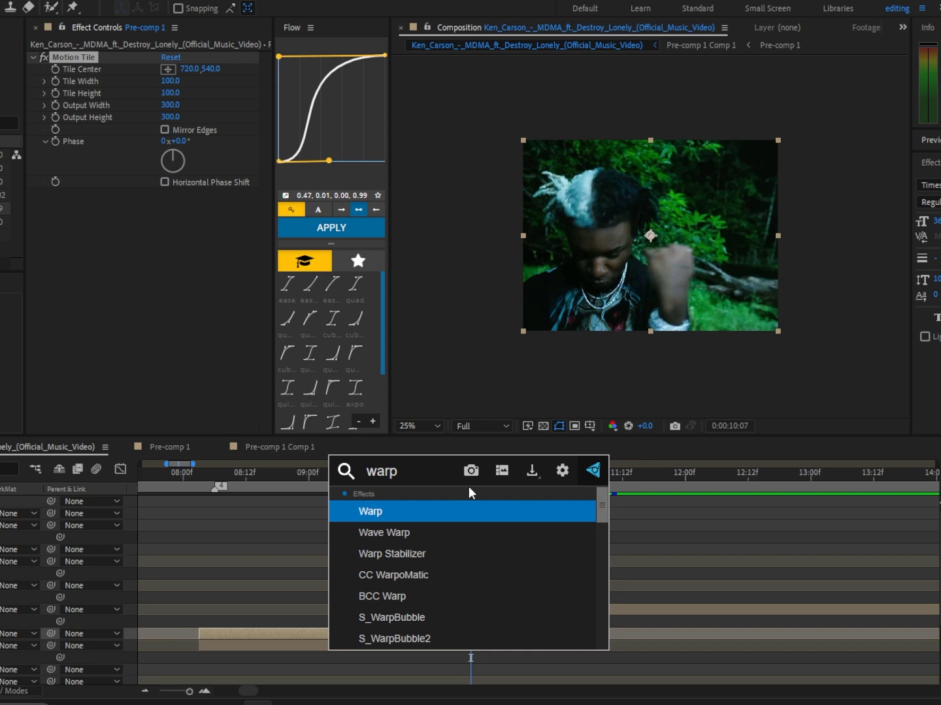
text(vor)
key(Return)
click(215, 473)
drag(215, 482, 199, 478)
click(55, 258)
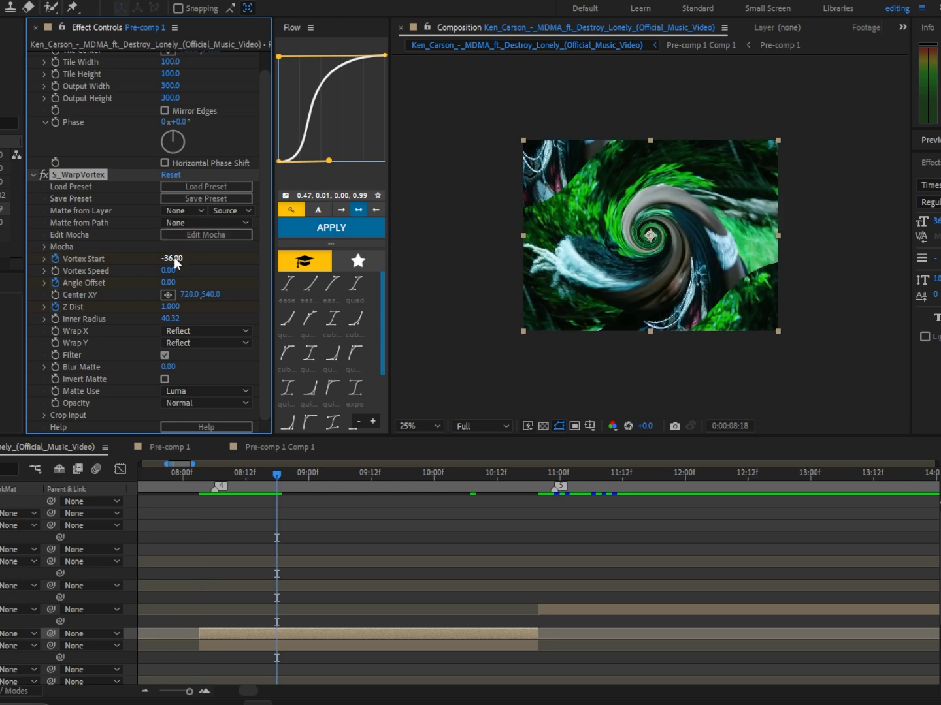
Keyframe Vortex Start at 0 on the clip's first frame and at -42 at 0:00:08:18
mouse_move(175, 262)
mouse_down()
mouse_move(163, 258)
mouse_move(182, 270)
mouse_up()
key(u)
scroll(248, 541, down, 1)
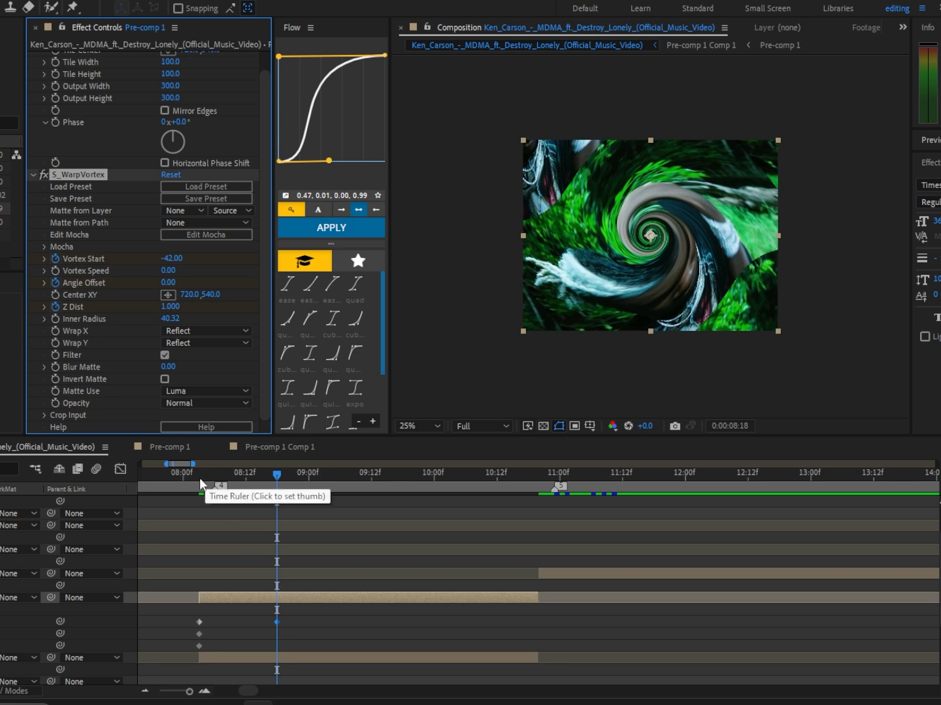
click(199, 478)
click(179, 262)
text(0)
key(Return)
drag(199, 476, 277, 624)
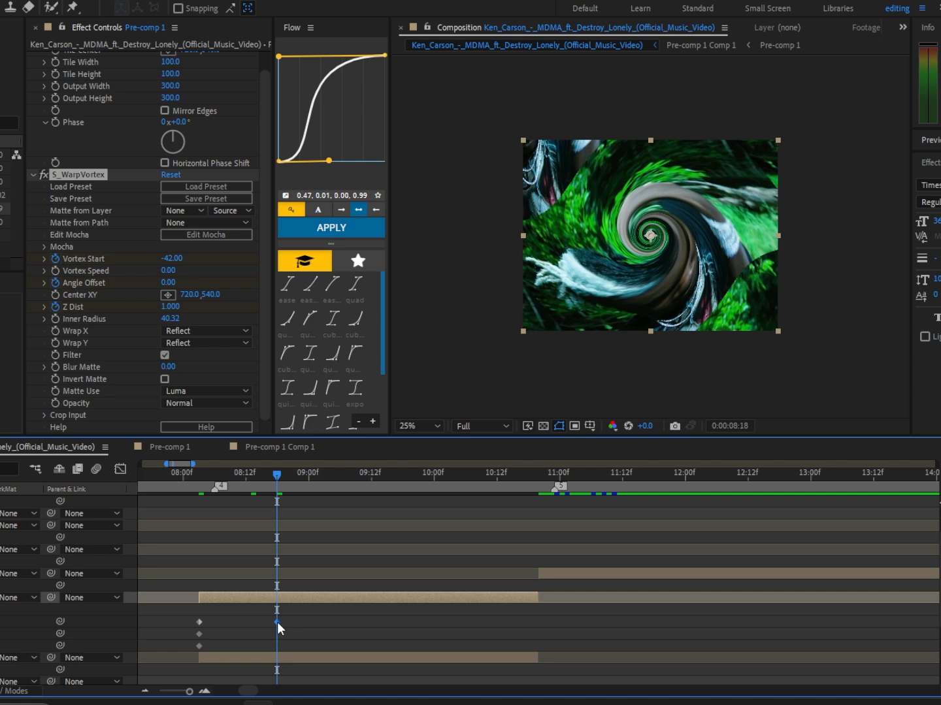
Set the S_WarpVortex Z Dist to 2.08 at 0:00:08:18
scroll(229, 624, down, 1)
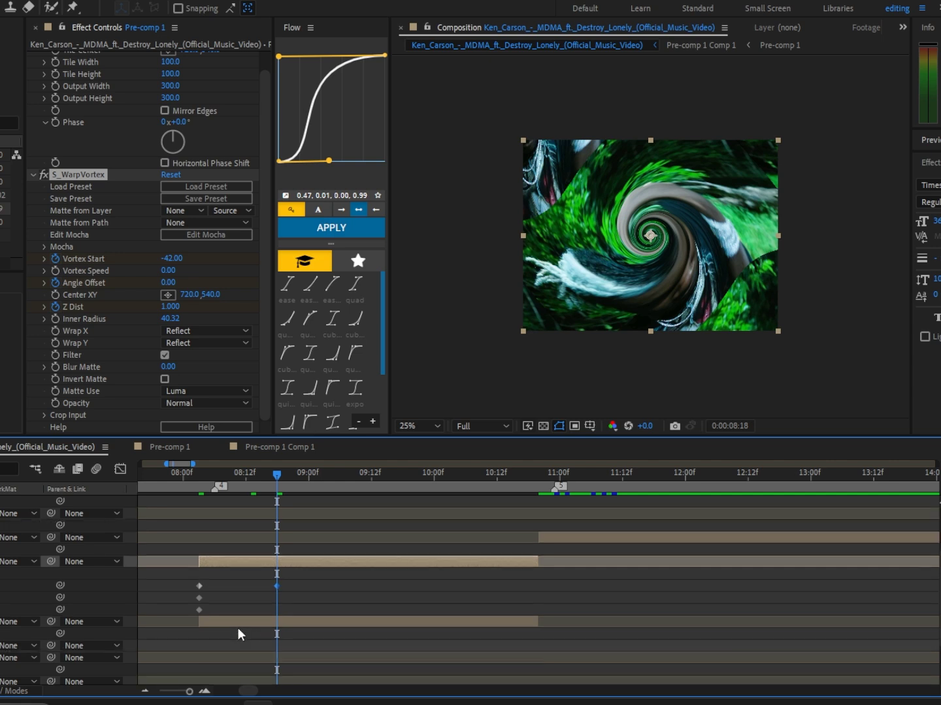
drag(167, 307, 172, 307)
click(172, 307)
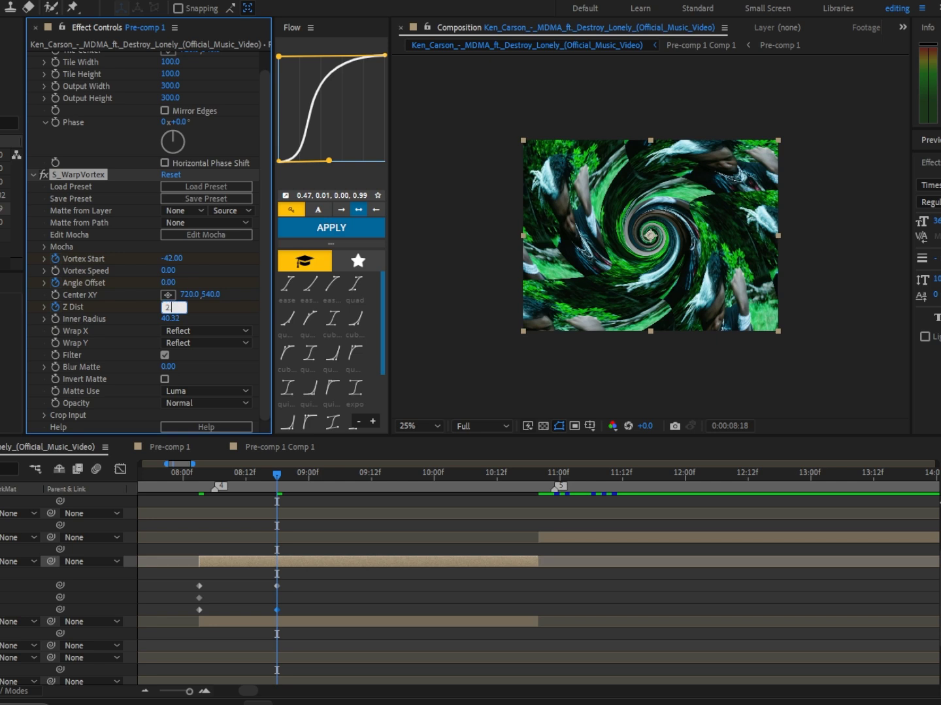
text(2.08)
key(Return)
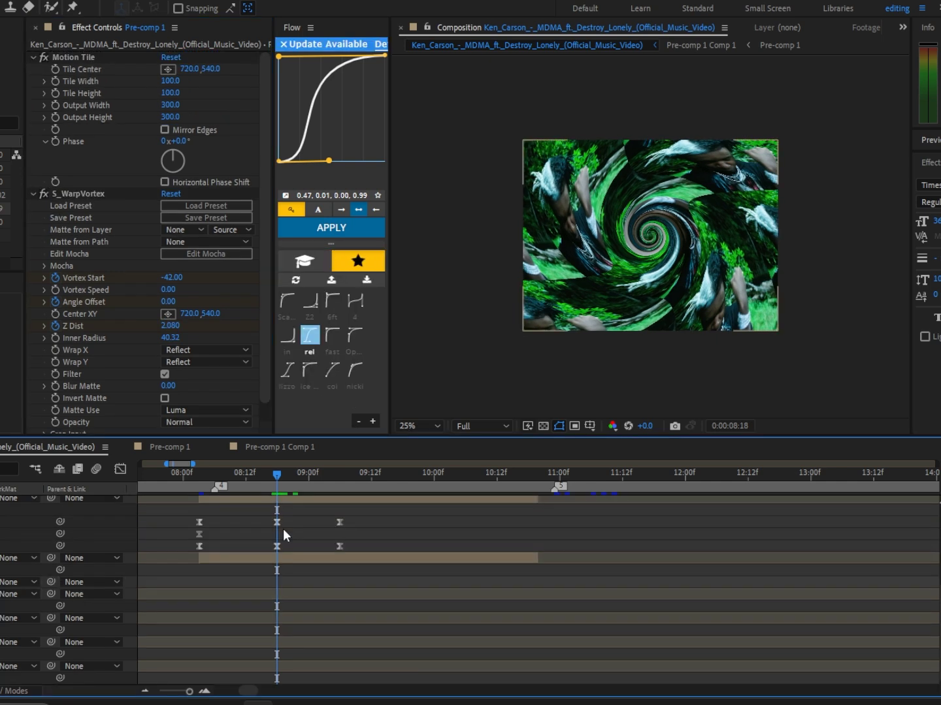
Set the S_WarpVortex Z Dist to 3.6 at 0:00:08:21
key(Page_Down)
key(Page_Down)
key(Page_Down)
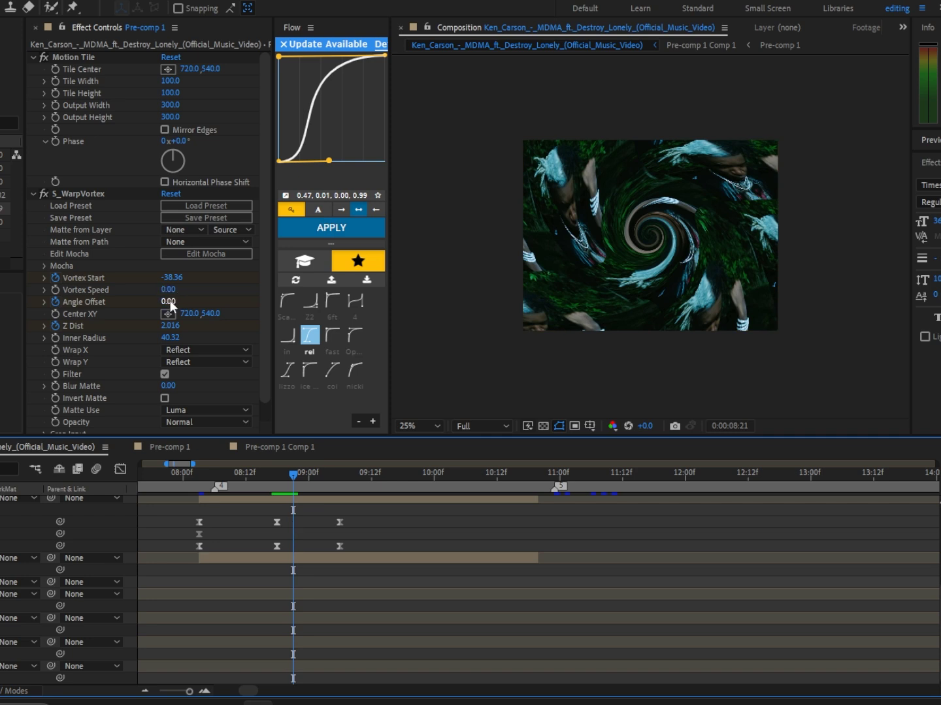
click(168, 301)
text(3.600)
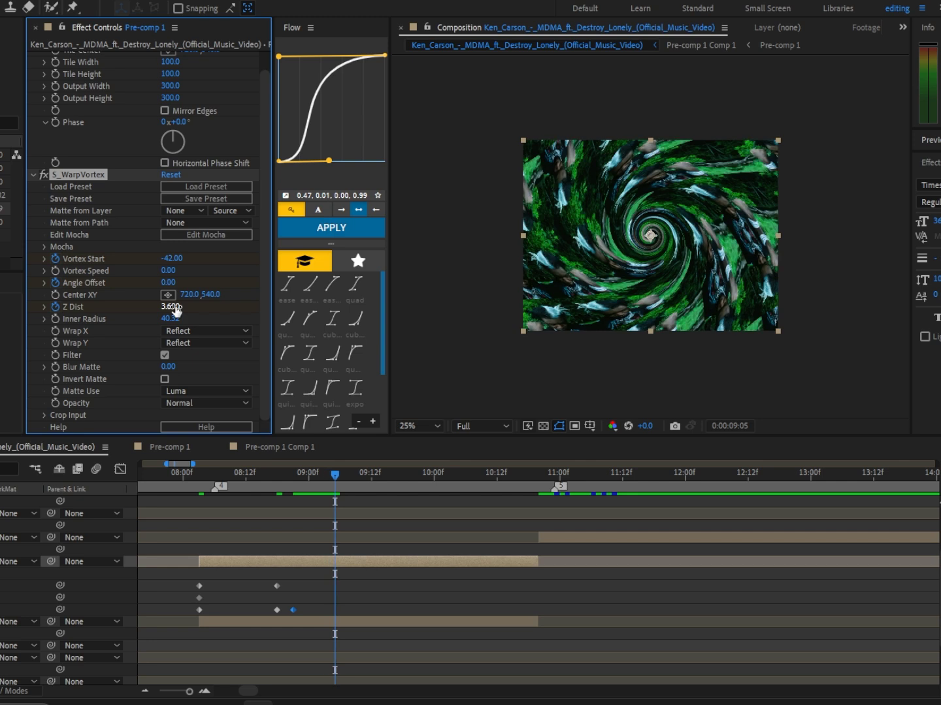
Set Vortex Start to 0 and Z Dist to 1 at 0:00:09:06
click(173, 259)
text(0)
key(Return)
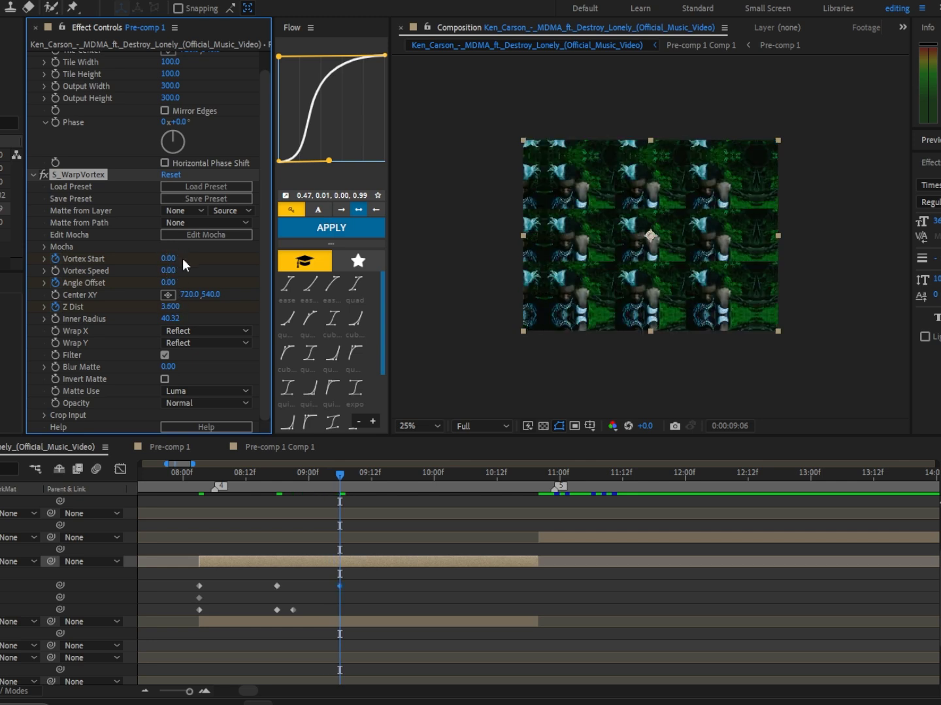
click(171, 307)
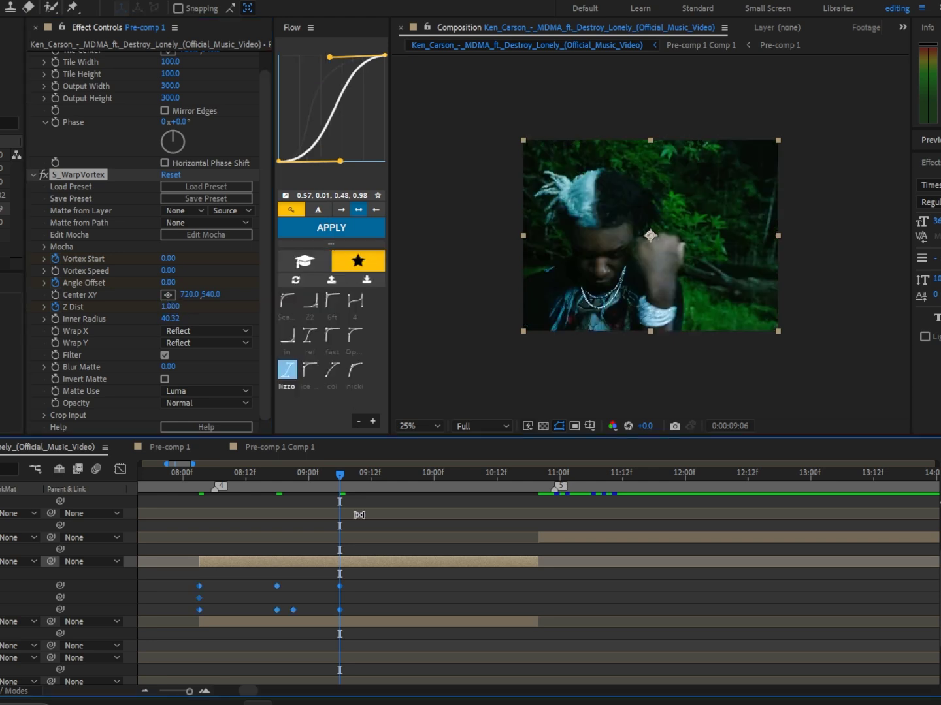
Apply the lizzo easing curve (0.57, 0.01, 0.48, 0.98) to all S_WarpVortex keyframes
drag(365, 571, 202, 625)
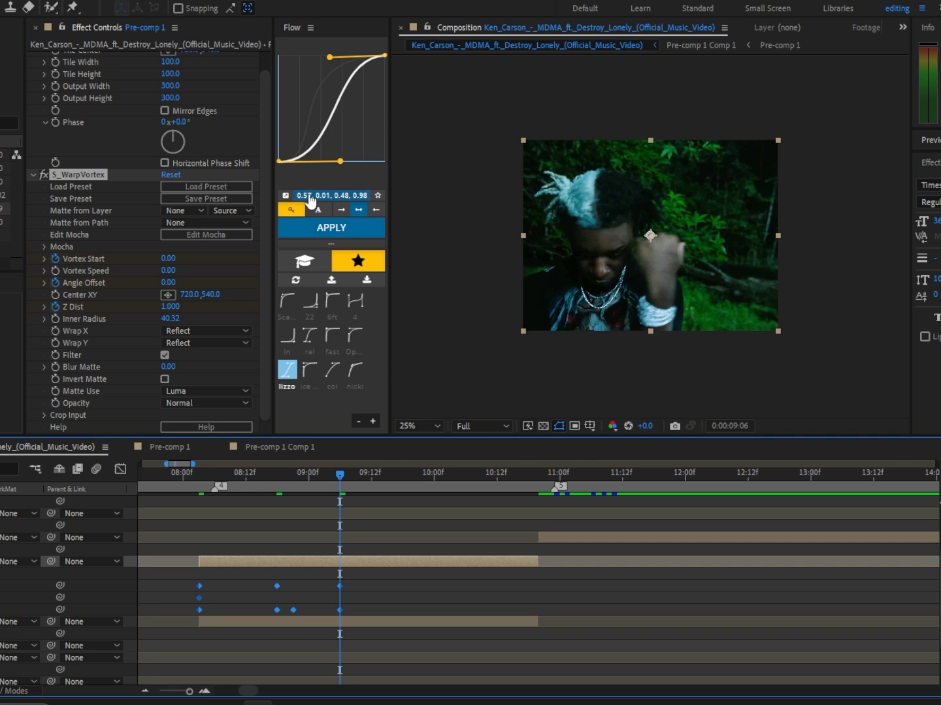
click(333, 227)
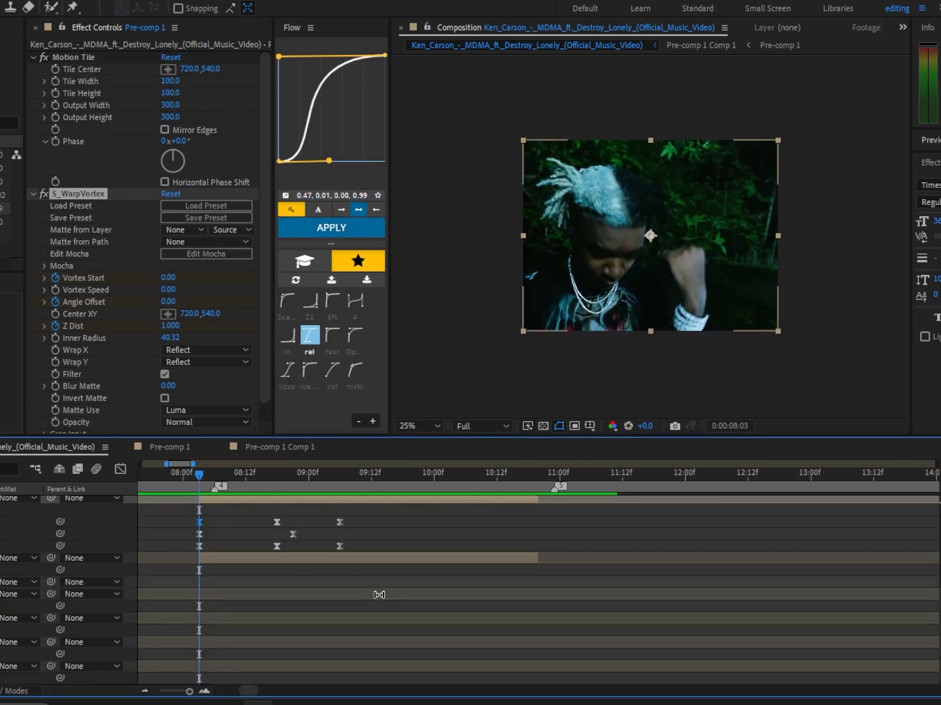
scroll(367, 608, up, 1)
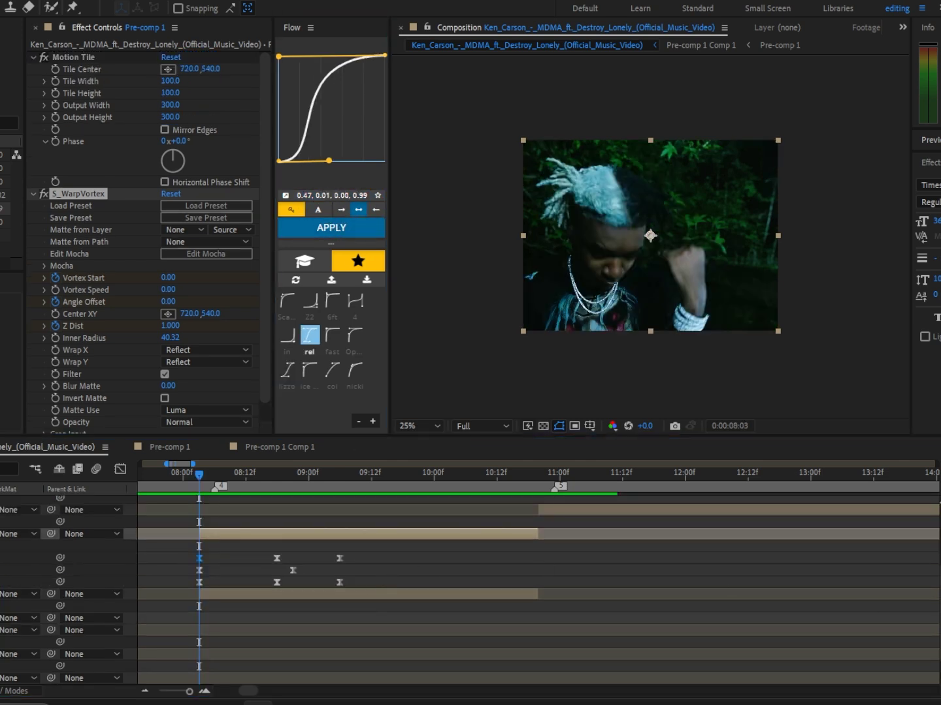
Add an adjustment layer over the vortex clip and apply Optics Compensation with Reverse Lens Distortion enabled
key(ctrl+d)
key(ctrl+space)
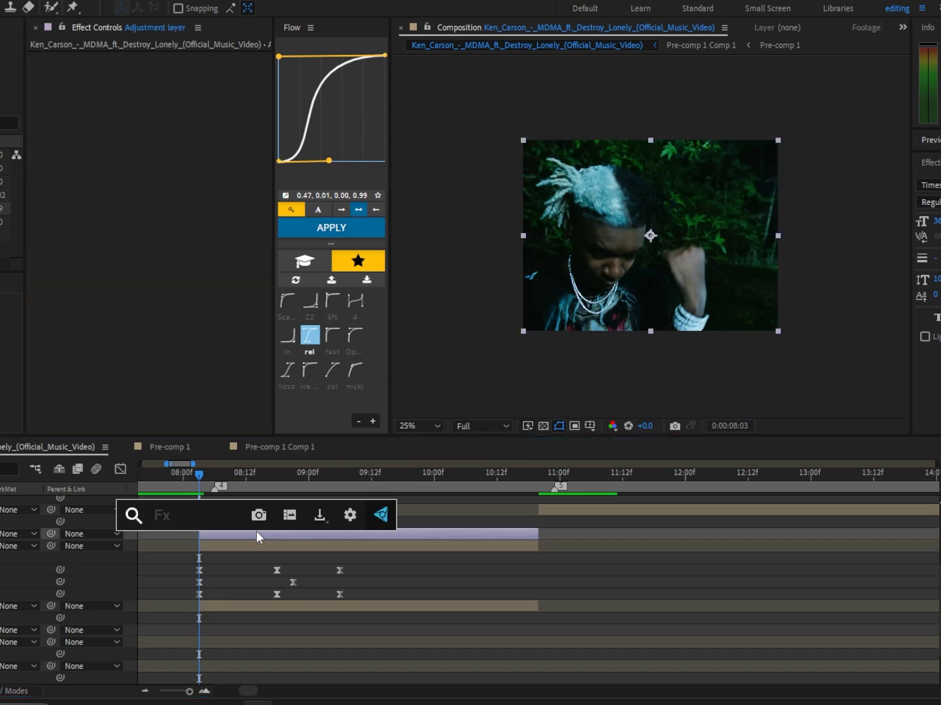
text(opt)
key(Return)
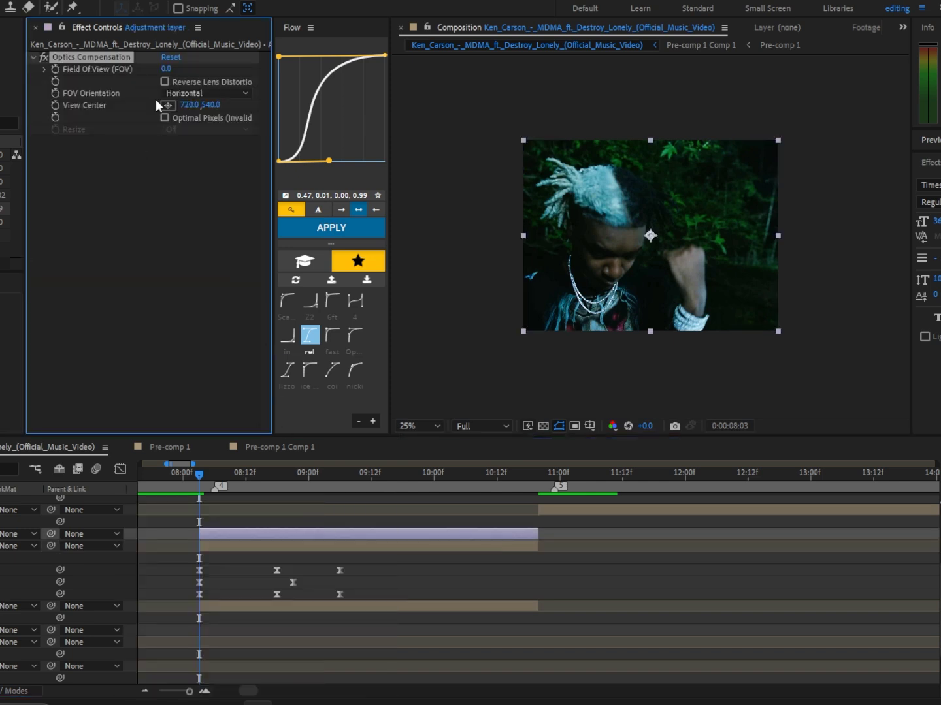
click(167, 81)
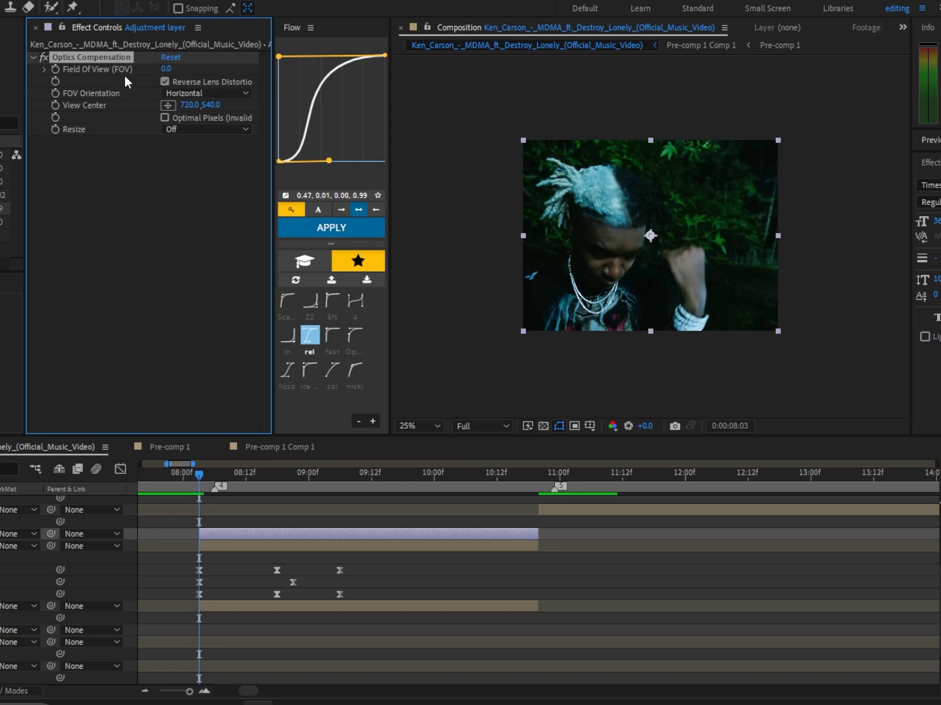
Keyframe Field Of View at 0 at 0:00:08:03, 150 at 0:00:08:18 and 0 at 0:00:09:06
click(56, 69)
click(272, 474)
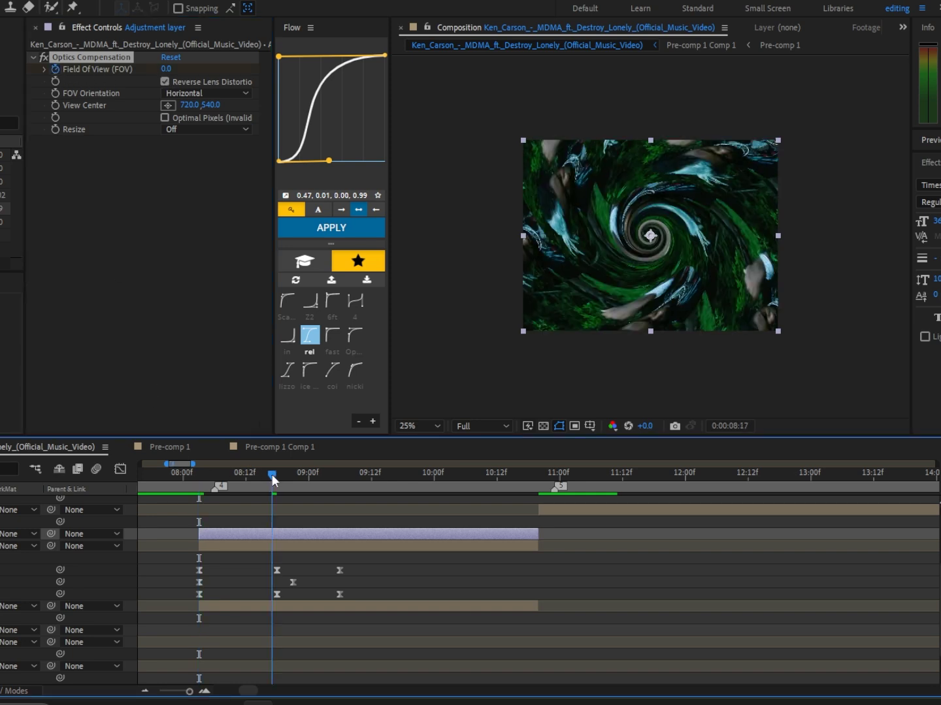
click(167, 68)
text(150)
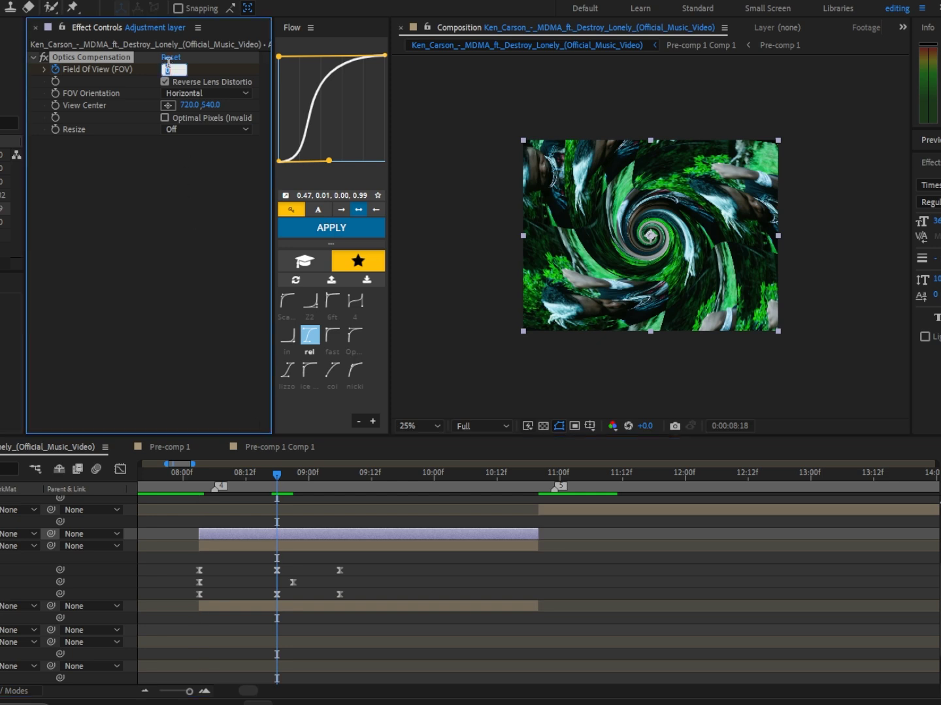
key(Return)
drag(277, 478, 339, 494)
drag(172, 69, 27, 69)
Apply the lizzo easing curve to the three Field Of View keyframes and check the resulting value graph
key(u)
drag(357, 549, 143, 560)
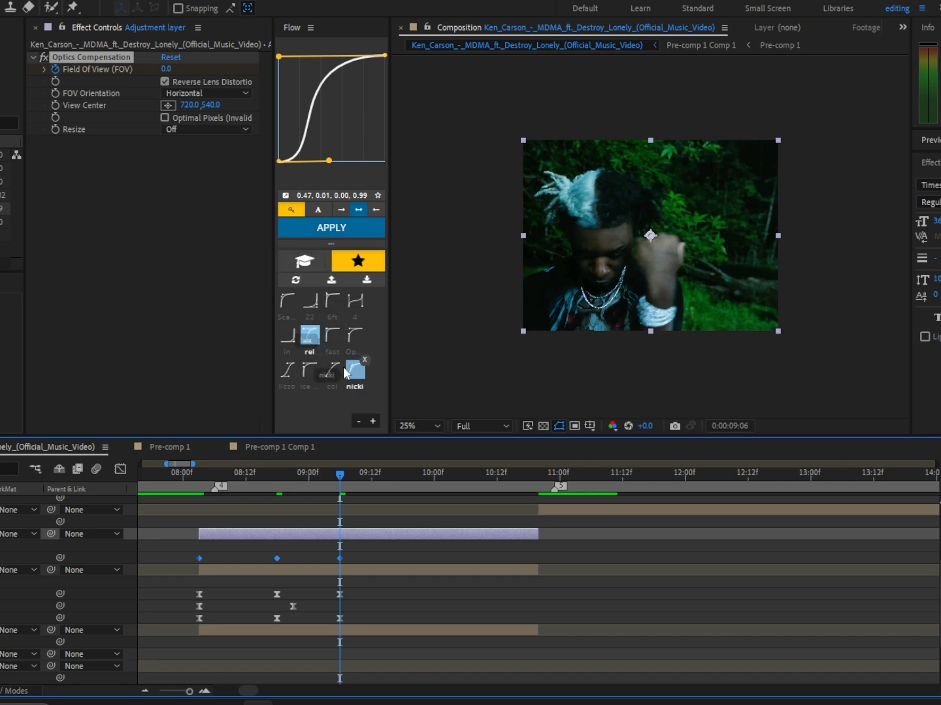
click(286, 370)
click(317, 228)
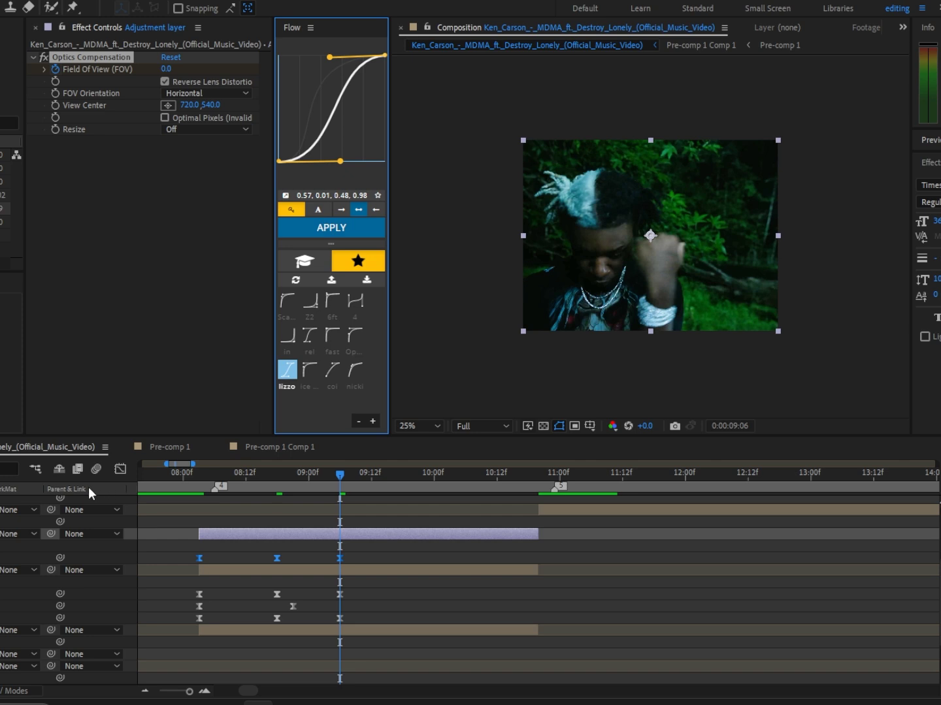
click(120, 469)
click(198, 651)
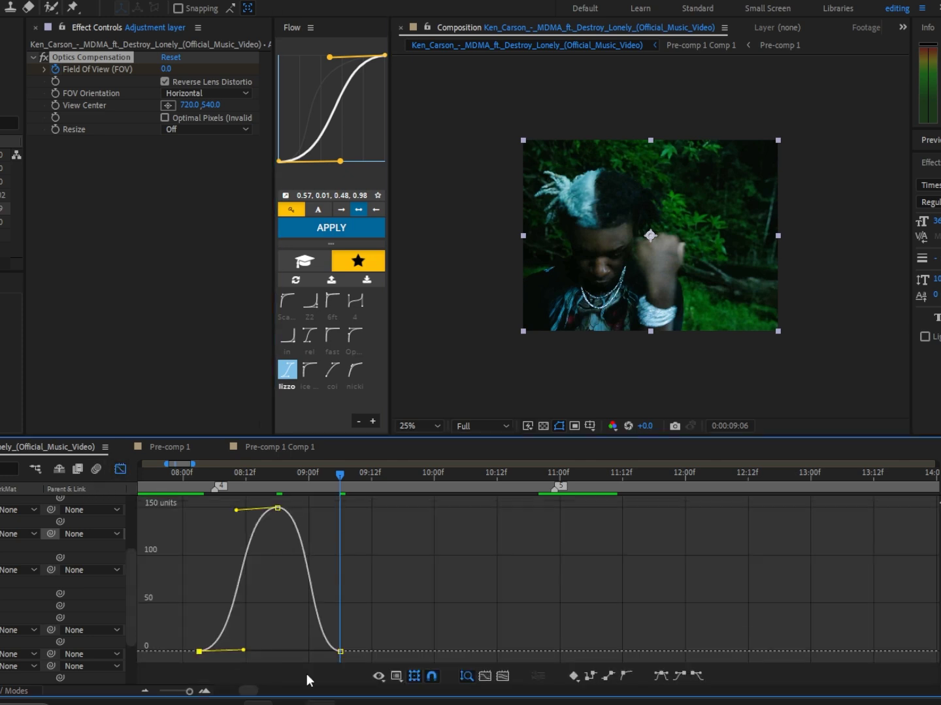
key(shift+F3)
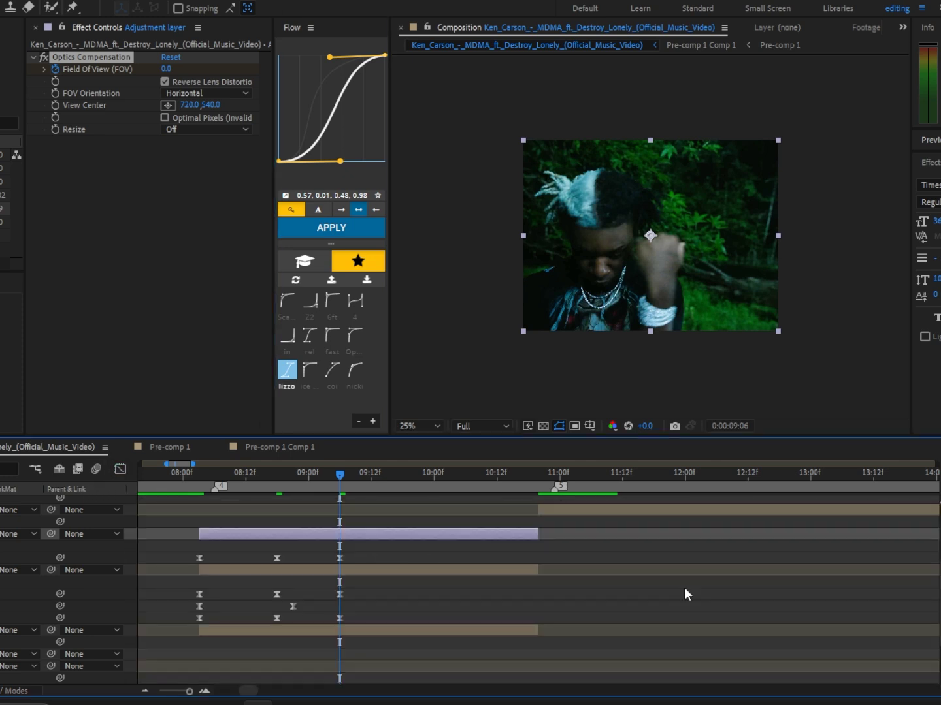
Add a second adjustment layer above the Optics Compensation layer and apply S_Shake to it
key(ctrl+alt+y)
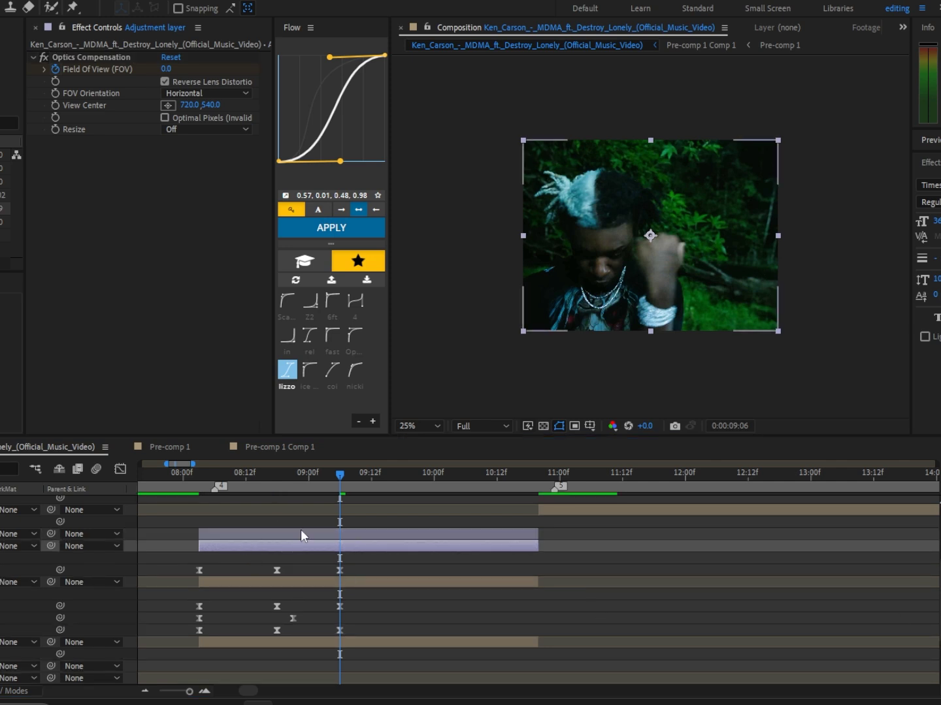
click(299, 532)
key(ctrl+space)
text(s_sh)
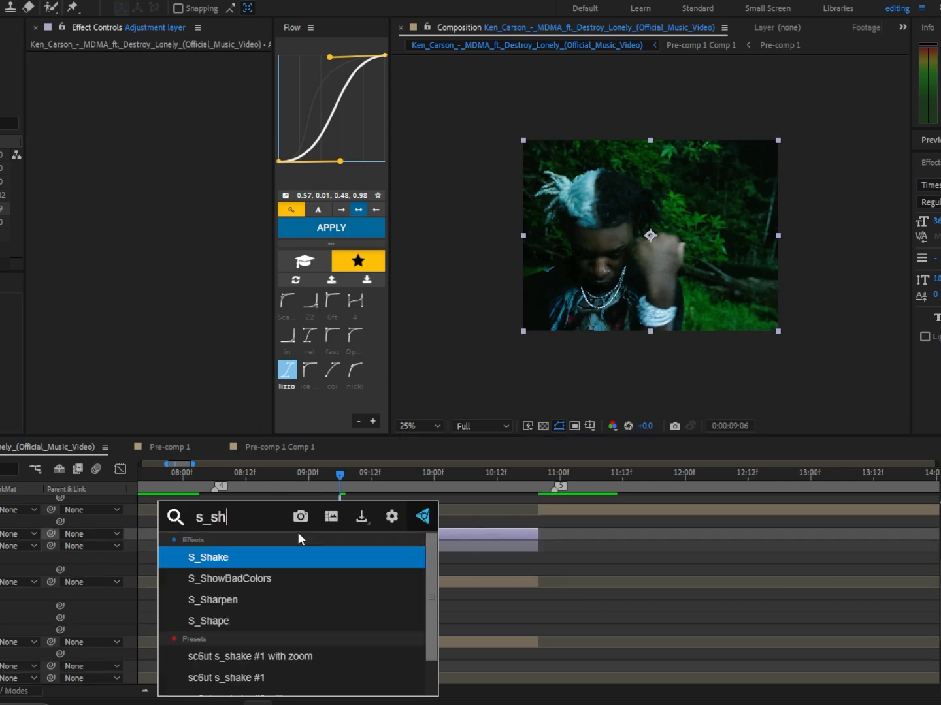
key(Return)
Keyframe the S_Shake Amplitude at 0 at 0:00:08:03 and at 3.1 at 0:00:08:18
click(205, 474)
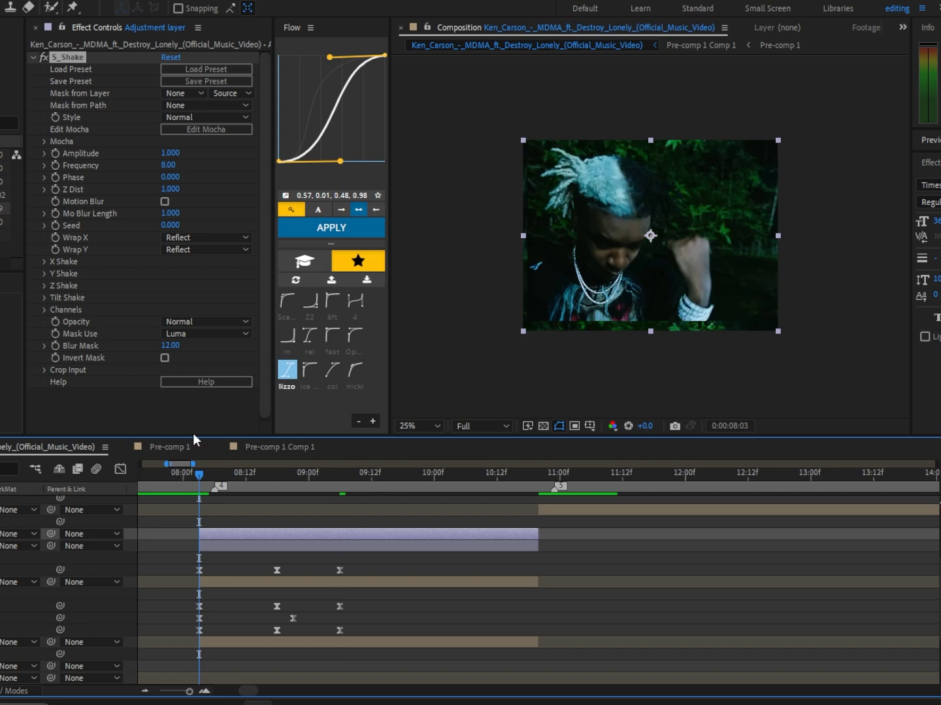
click(55, 154)
drag(173, 154, 53, 155)
click(277, 473)
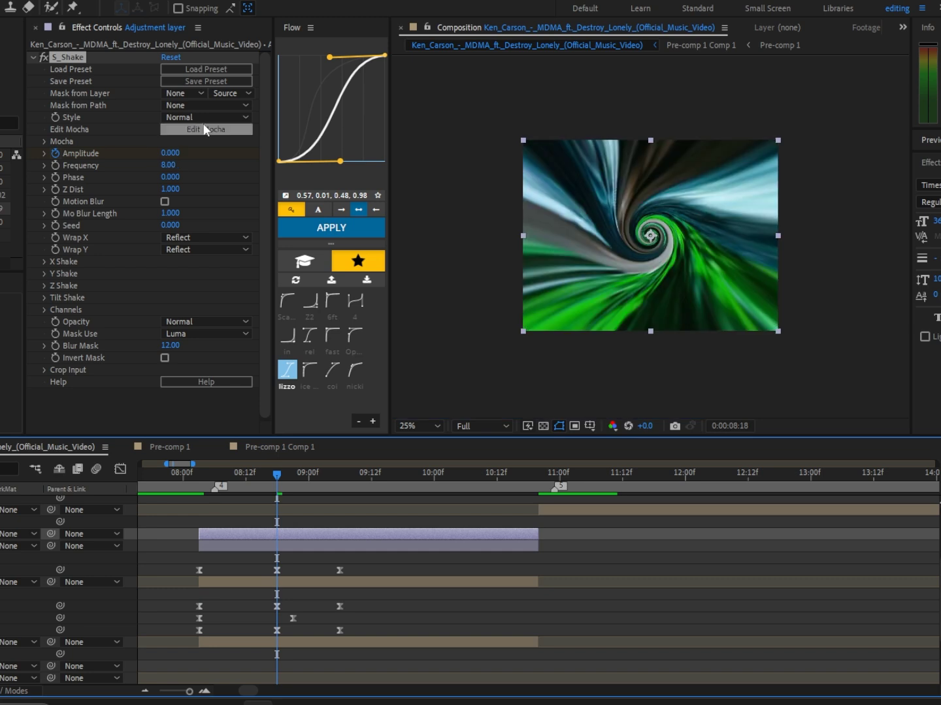
click(172, 154)
text(3.1)
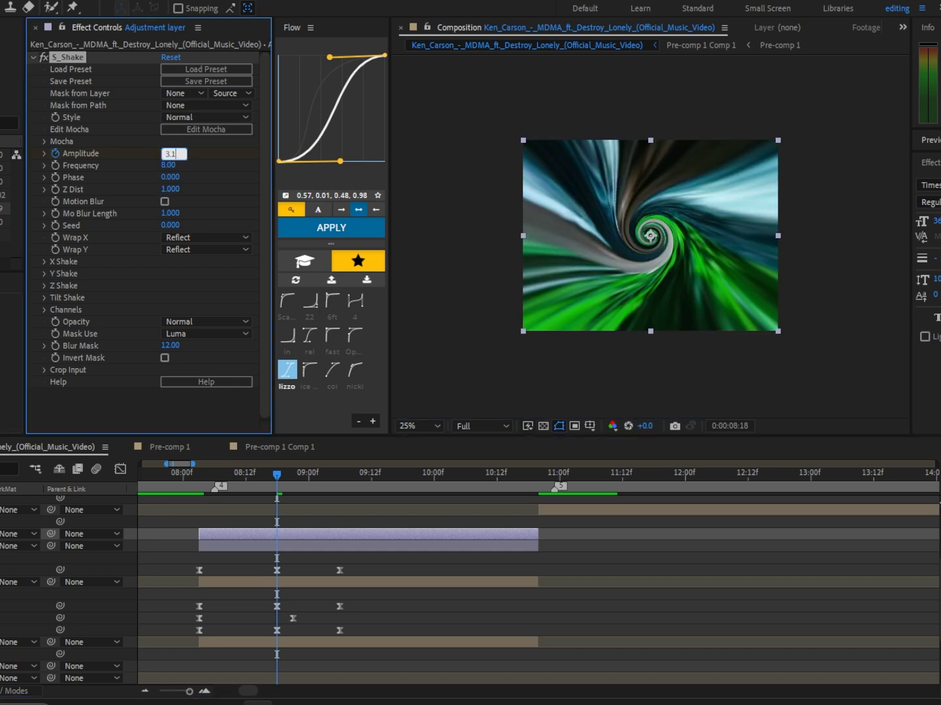
key(Return)
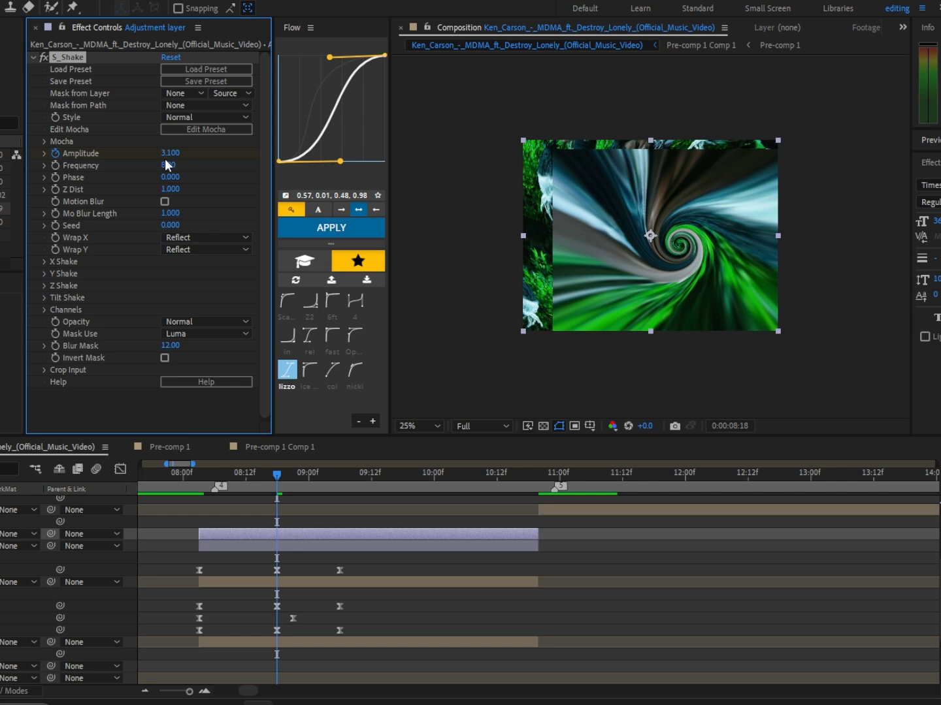
Set the S_Shake Frequency to 8.8 and its Amplitude to 0 at 0:00:09:06
click(168, 165)
text(8.8)
key(Return)
drag(343, 488, 337, 488)
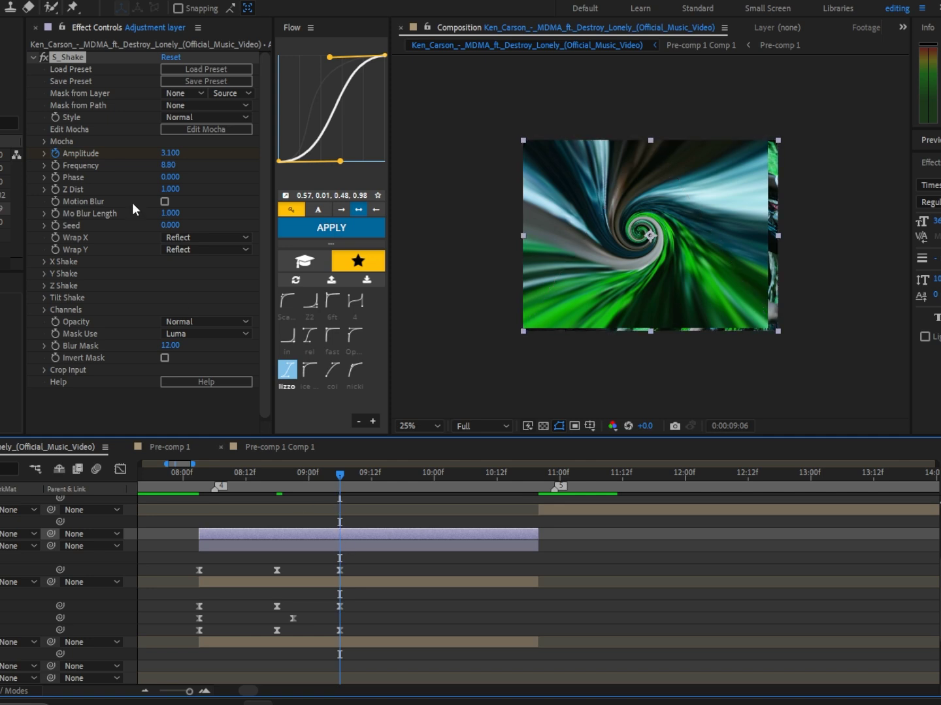
drag(171, 154, 0, 150)
Apply the lizzo easing curve to the three S_Shake Amplitude keyframes
drag(331, 482, 193, 477)
key(u)
drag(358, 548, 188, 557)
click(321, 228)
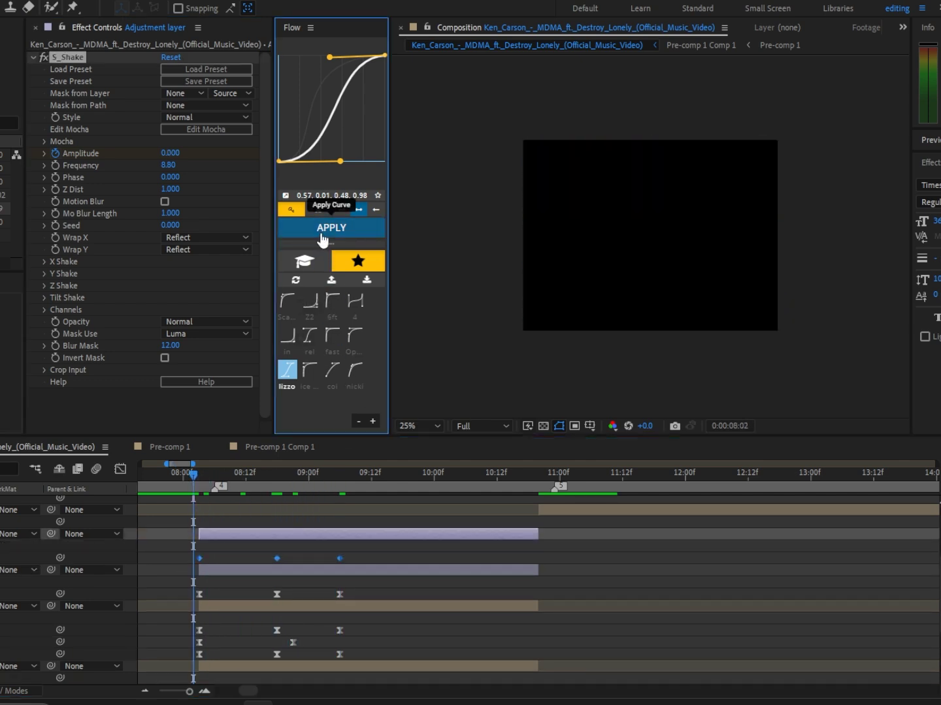
Turn on Mirror Edges in the Motion Tile effect of the vortex Pre-comp 1 layer
click(235, 484)
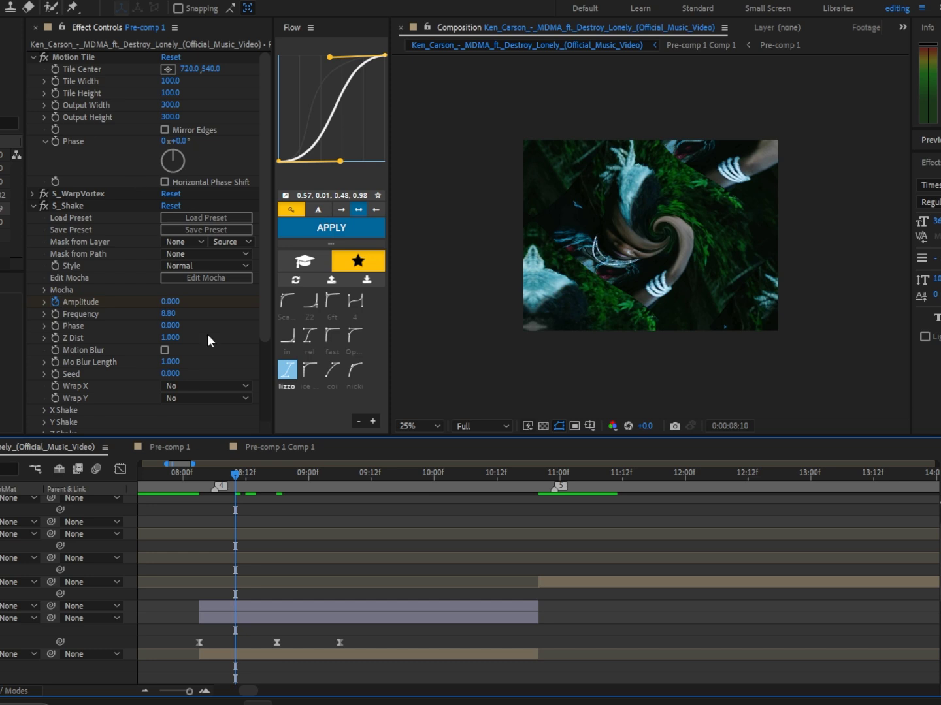
click(244, 652)
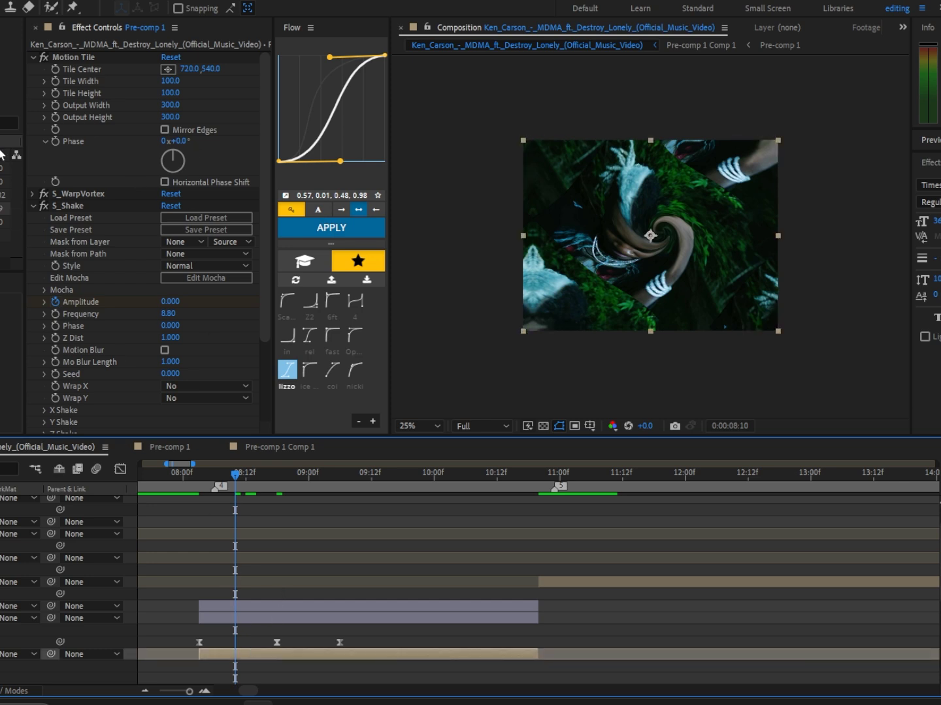
click(164, 130)
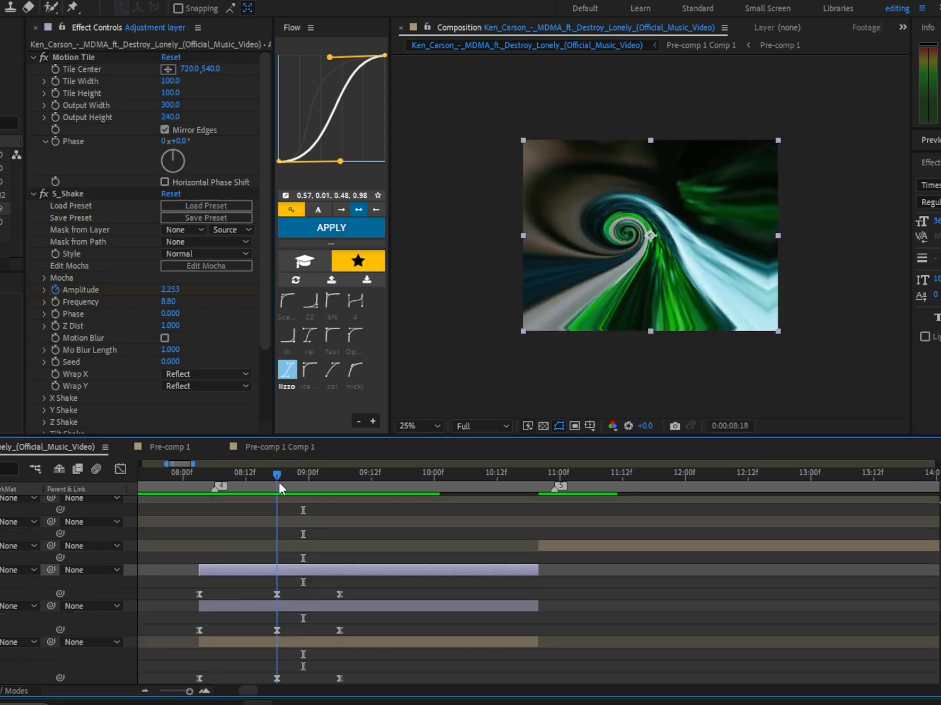
Keyframe the S_Shake Z Dist at 1 at 0:00:08:03 and at 0.5 at 0:00:08:18
click(200, 479)
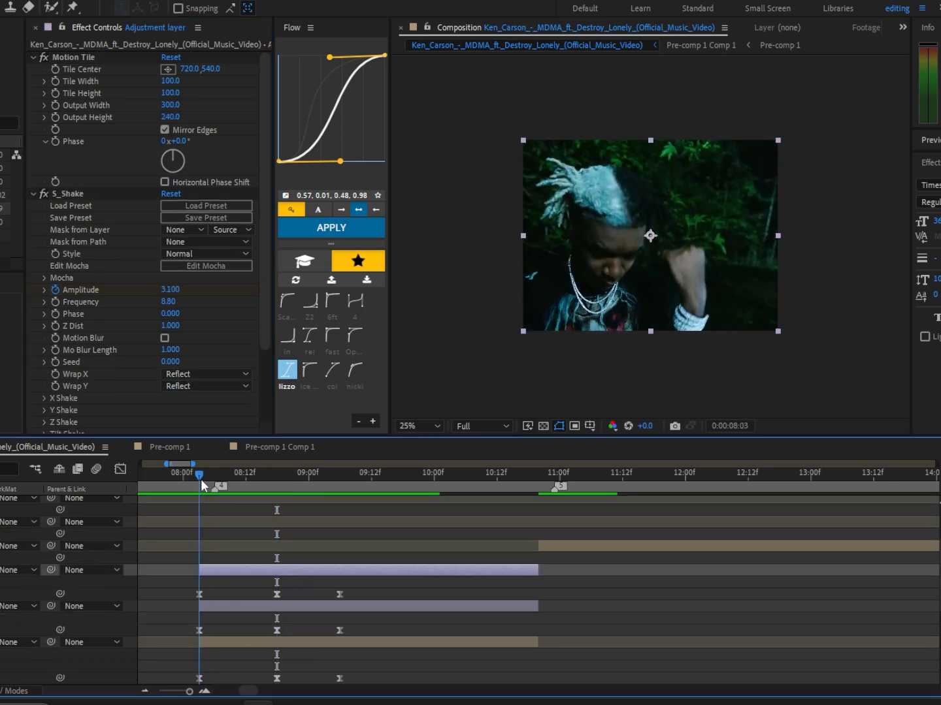
click(275, 482)
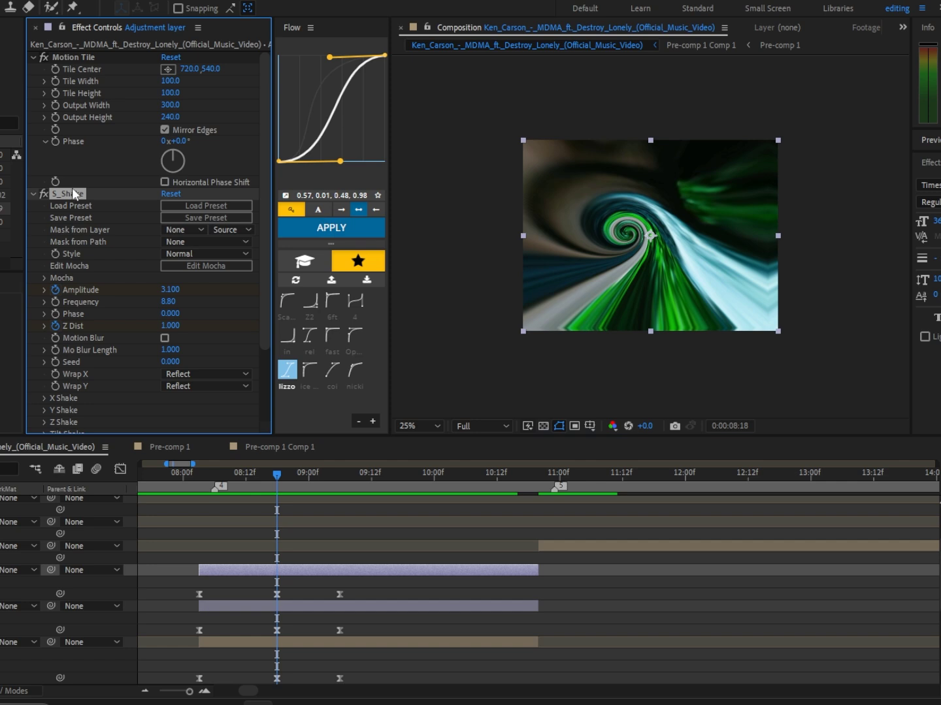
key(u)
key(u)
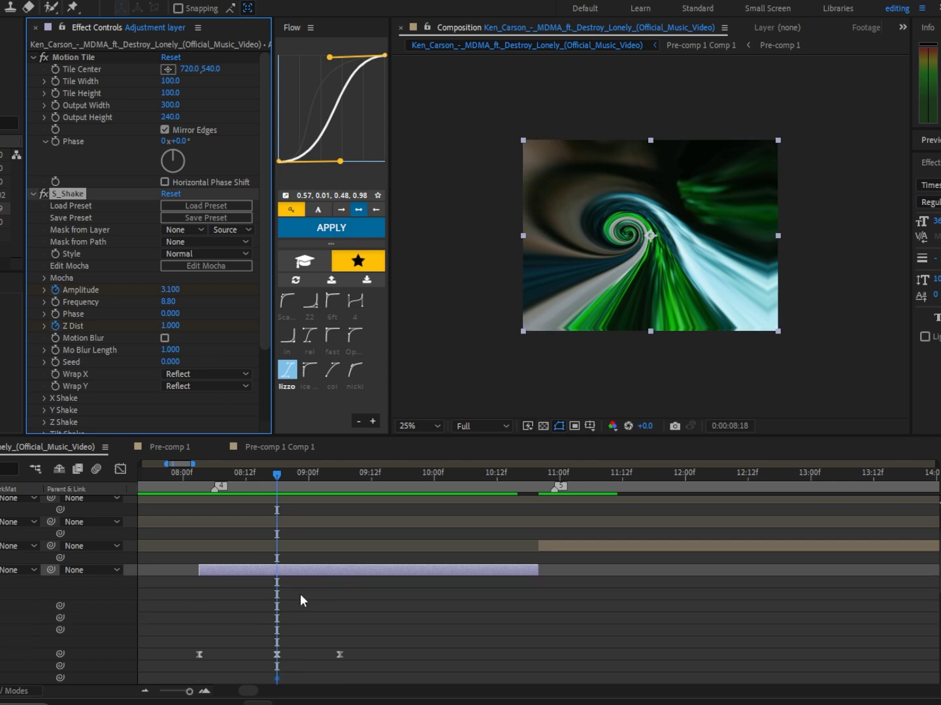
scroll(302, 588, down, 2)
drag(276, 606, 198, 609)
drag(173, 328, 155, 341)
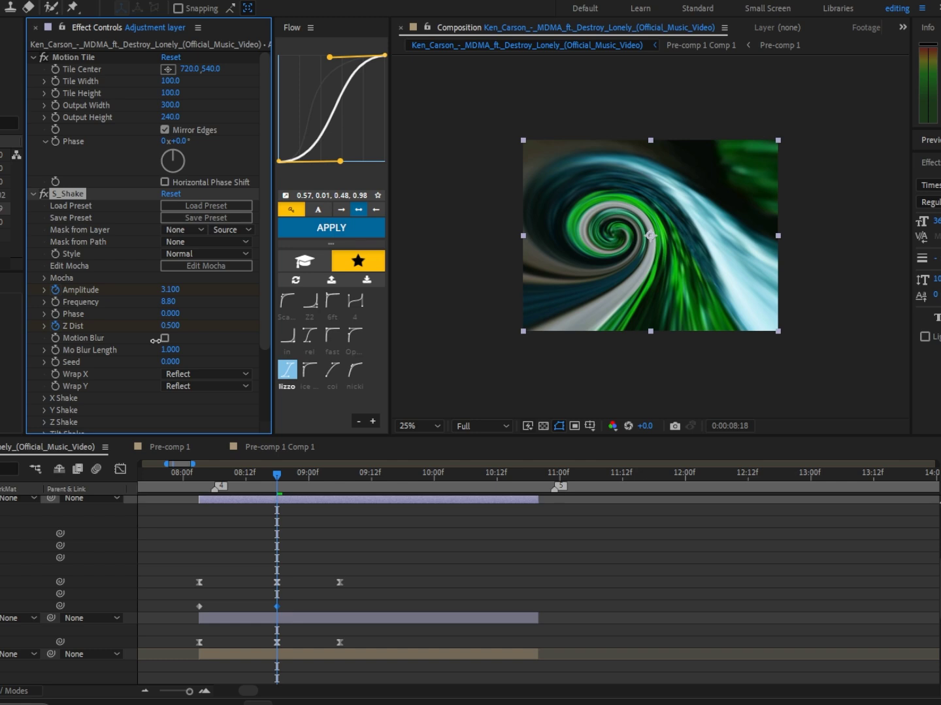
Set the S_Shake Z Dist to 1 at 0:00:09:06 and apply the lizzo easing curve to its three keyframes
key(k)
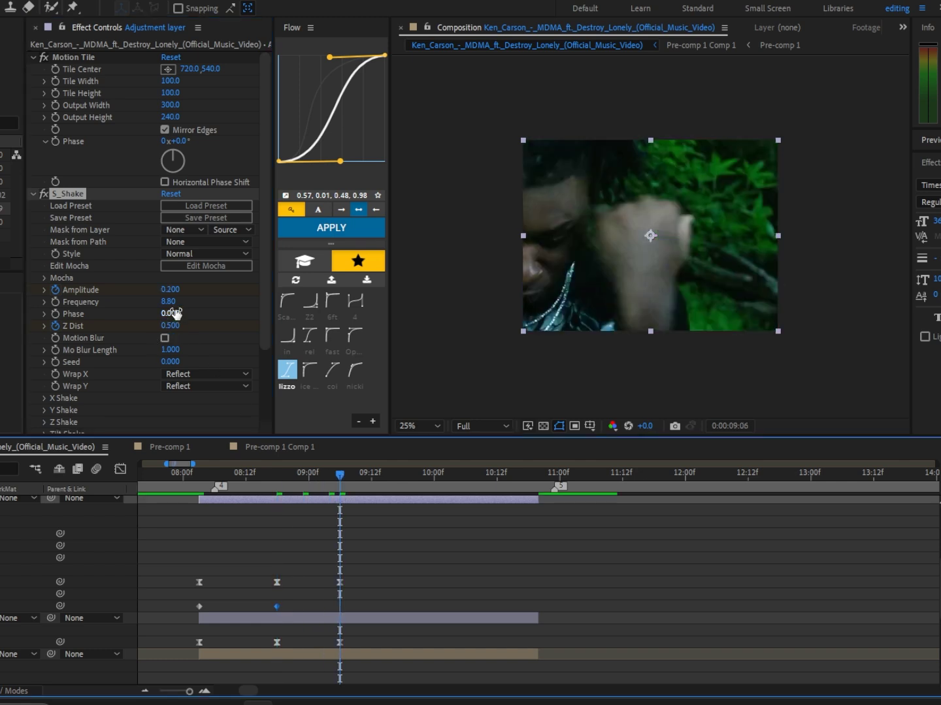
click(172, 327)
text(1)
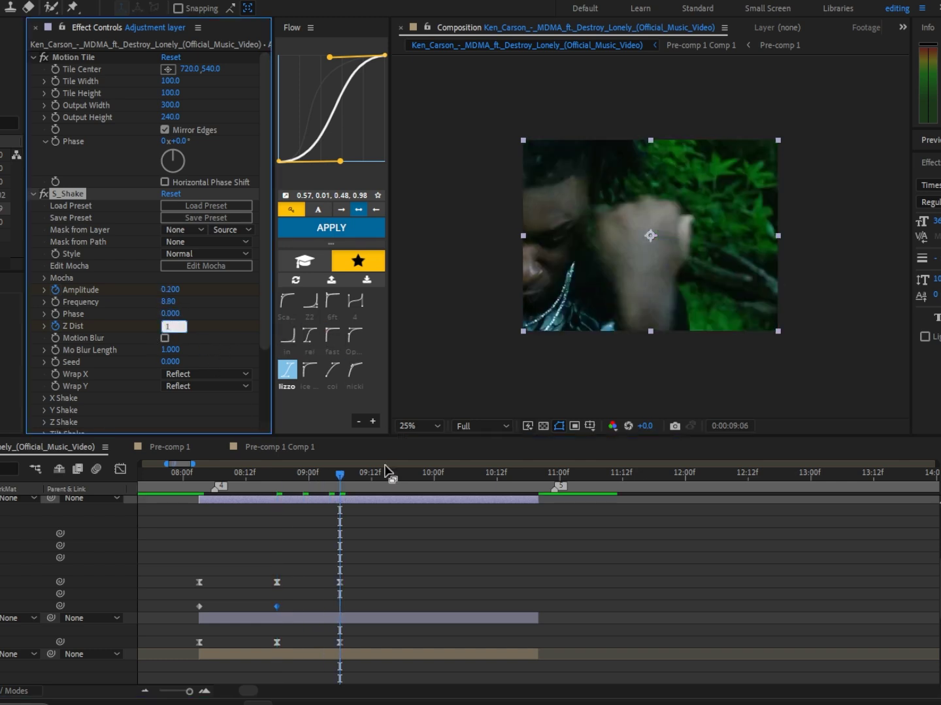
key(Return)
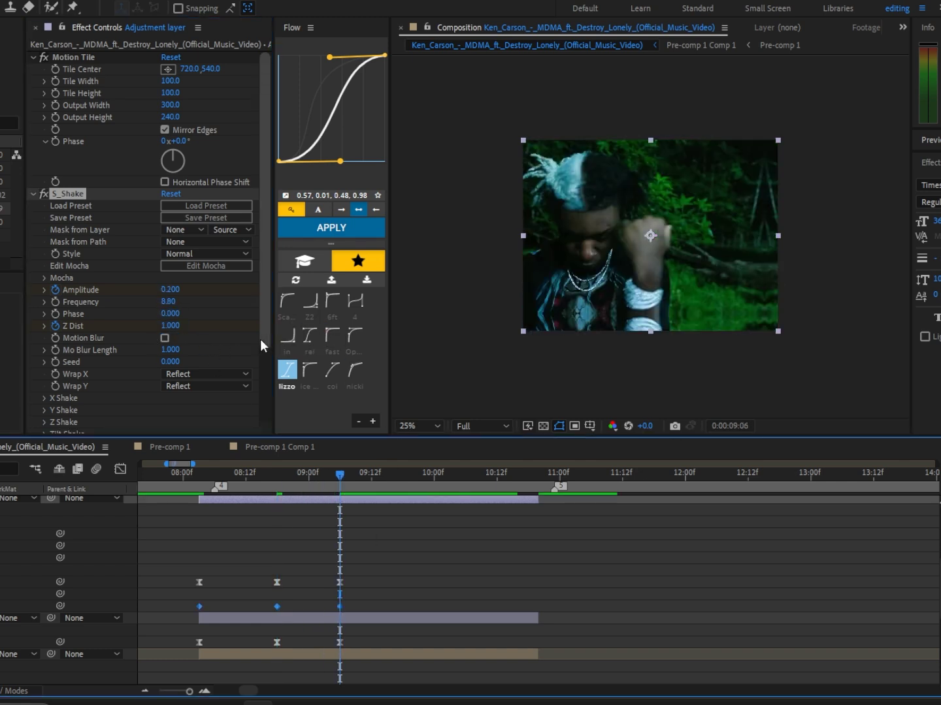
click(346, 229)
drag(341, 480, 230, 481)
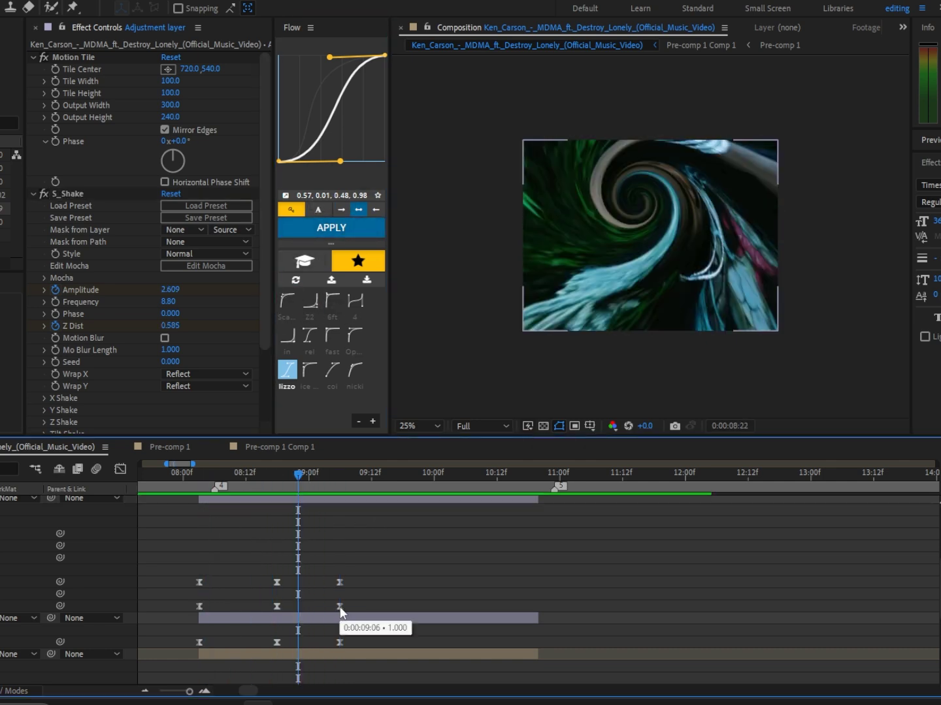
Move the middle Z Dist keyframe to about 0:00:08:23 and the last one to 0:00:09:07
click(340, 607)
drag(361, 607, 397, 608)
drag(278, 607, 303, 607)
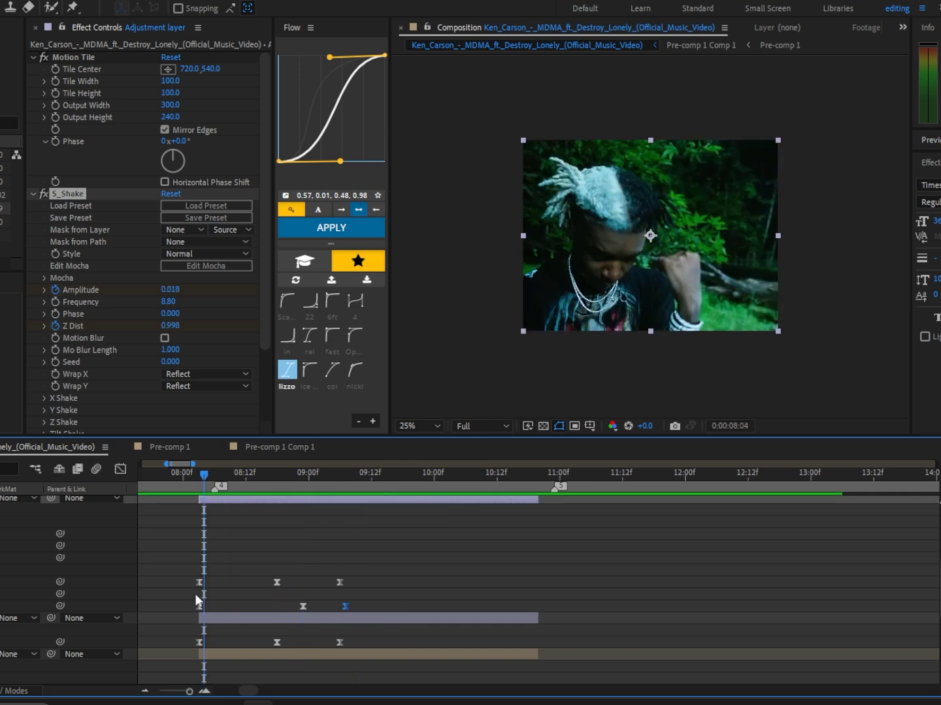
drag(197, 595, 367, 619)
click(345, 547)
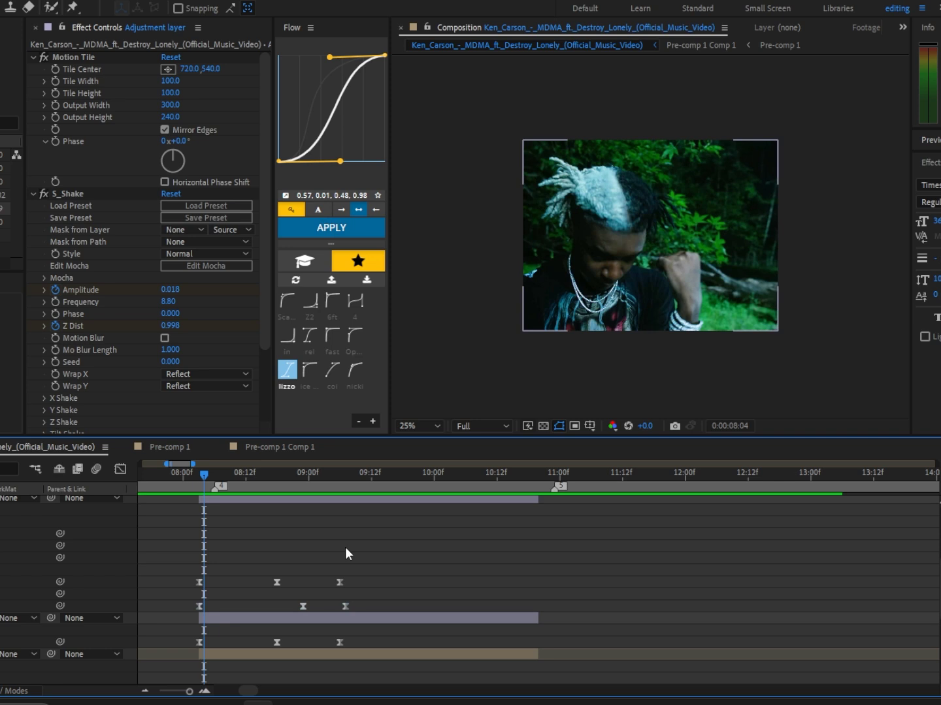
Set the S_Shake Amplitude to 2.5 at 0:00:08:18, with Frequency at 7 and Seed at 0.14
click(287, 478)
scroll(293, 587, up, 1)
click(285, 535)
scroll(282, 534, down, 3)
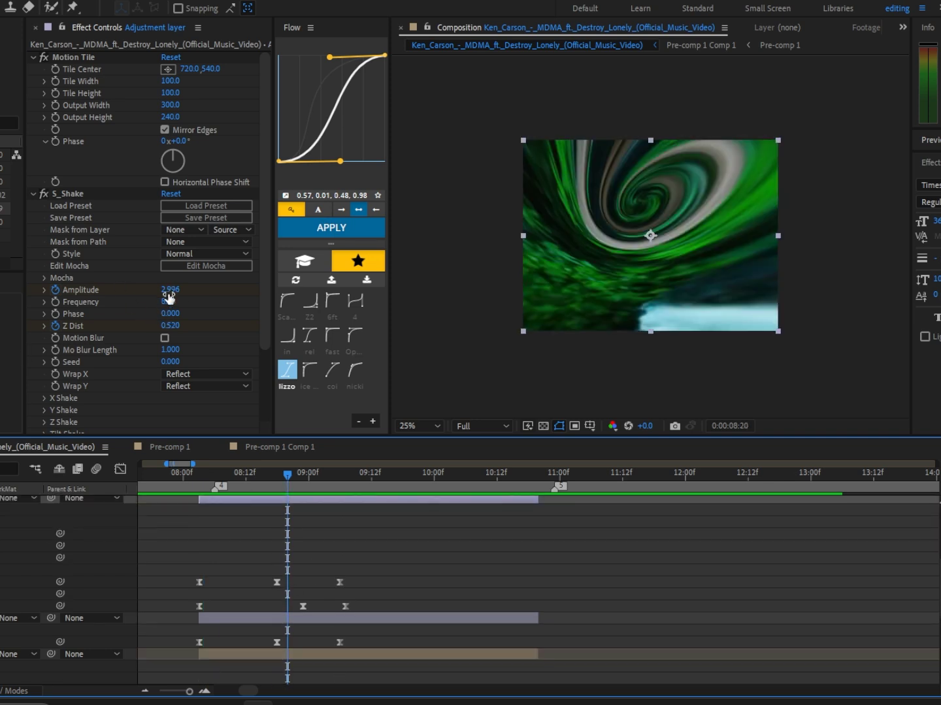
click(281, 485)
click(274, 483)
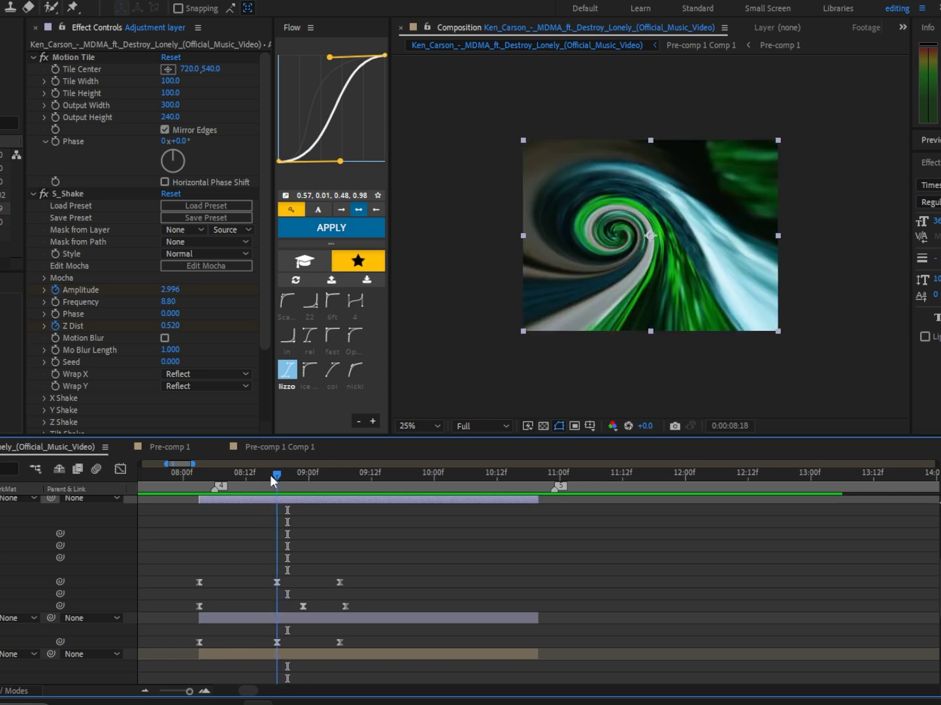
mouse_move(171, 290)
mouse_down()
mouse_move(113, 290)
mouse_move(166, 303)
mouse_move(158, 303)
mouse_up()
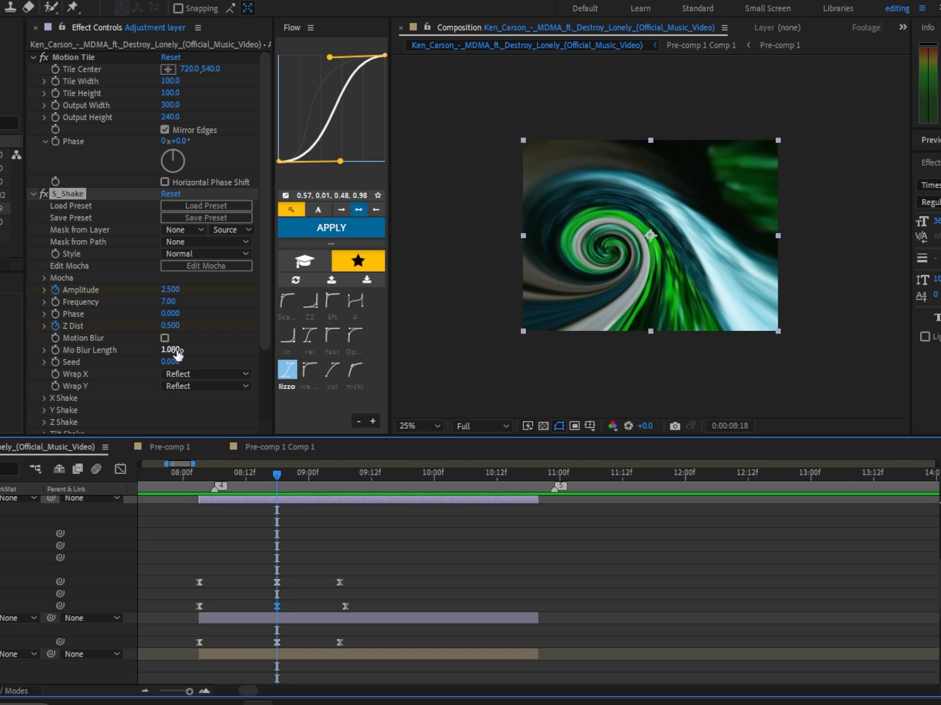
drag(170, 362, 180, 365)
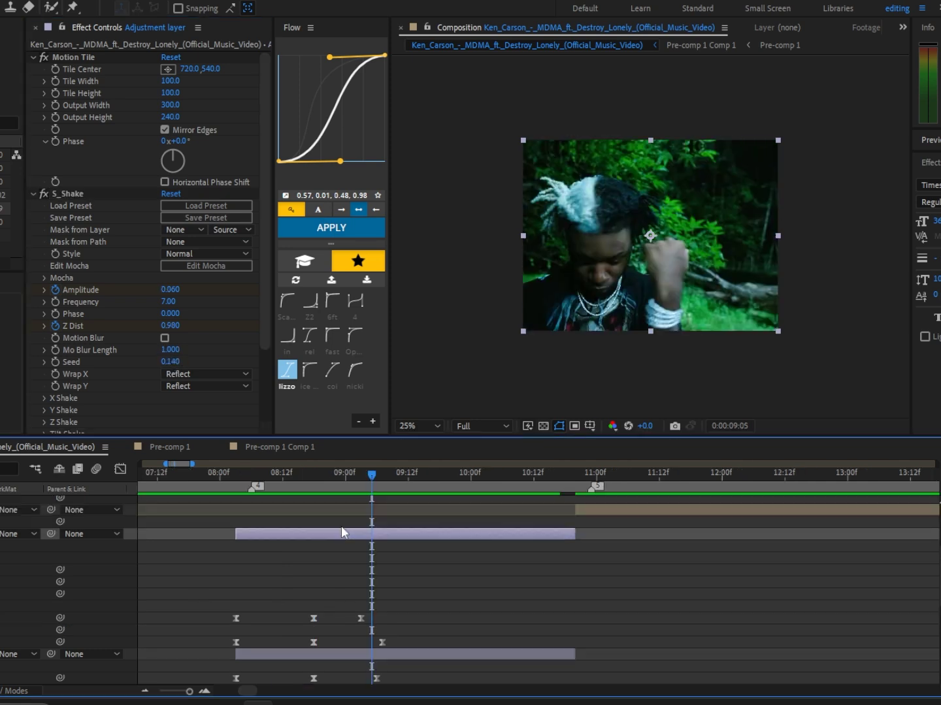
Duplicate the S_Shake adjustment layer, clear the upper copy's effects and apply S_Flicker to it
key(ctrl+d)
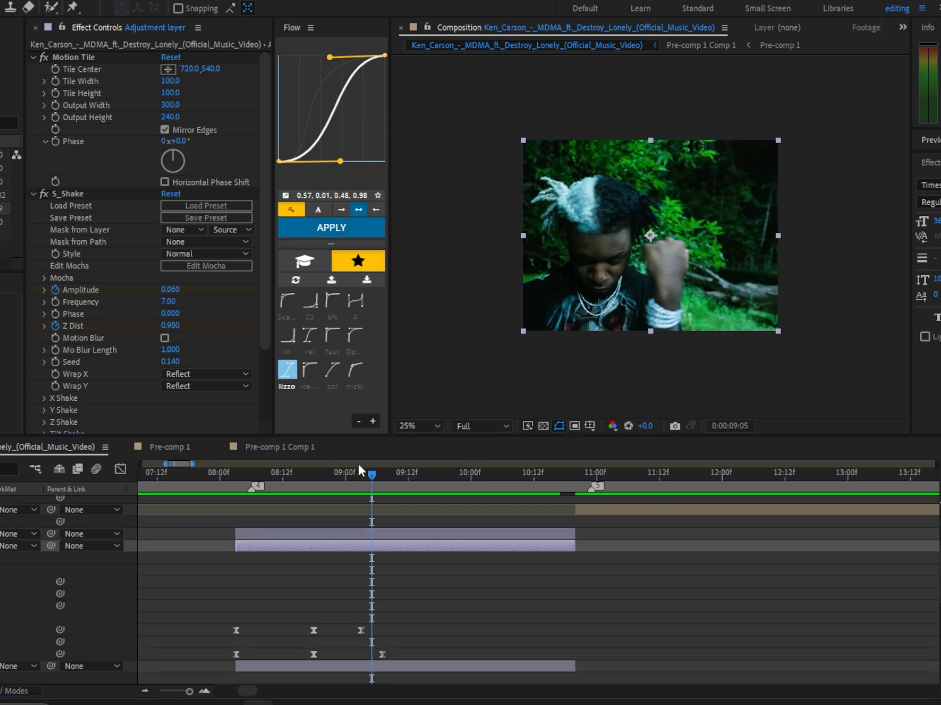
key(ctrl+space)
text(s_flick)
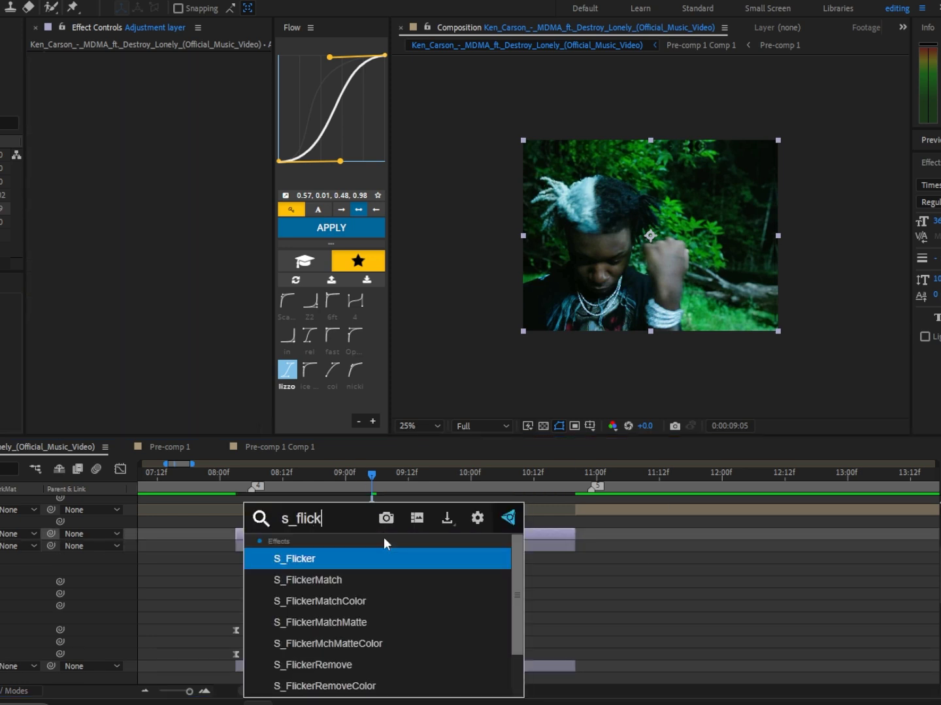
key(Return)
Keyframe the S_Flicker Amplitude at 0 at 0:00:08:03
click(237, 476)
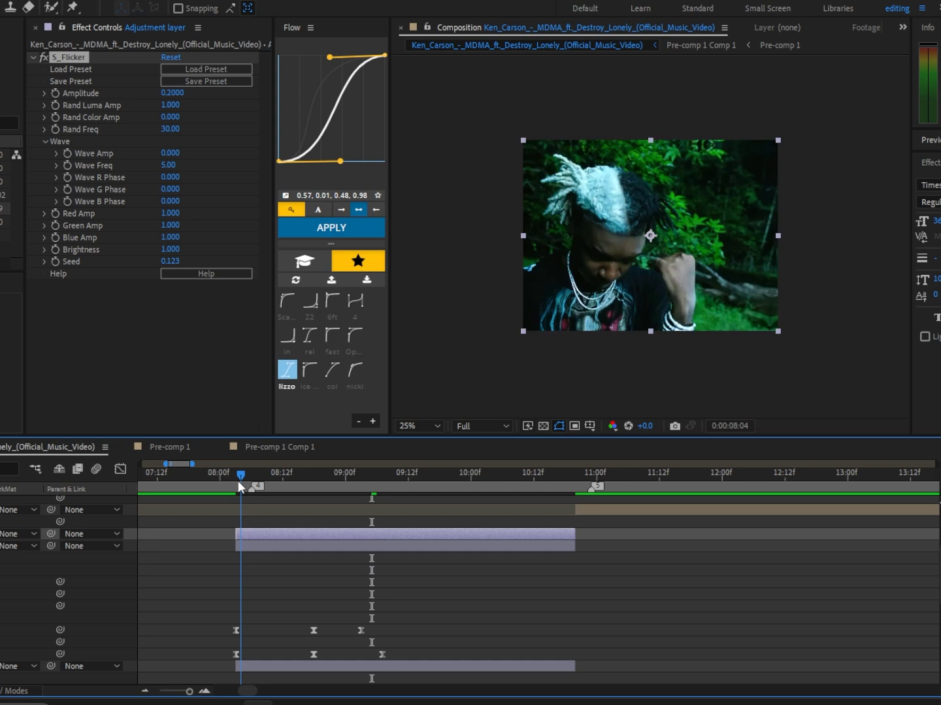
click(56, 94)
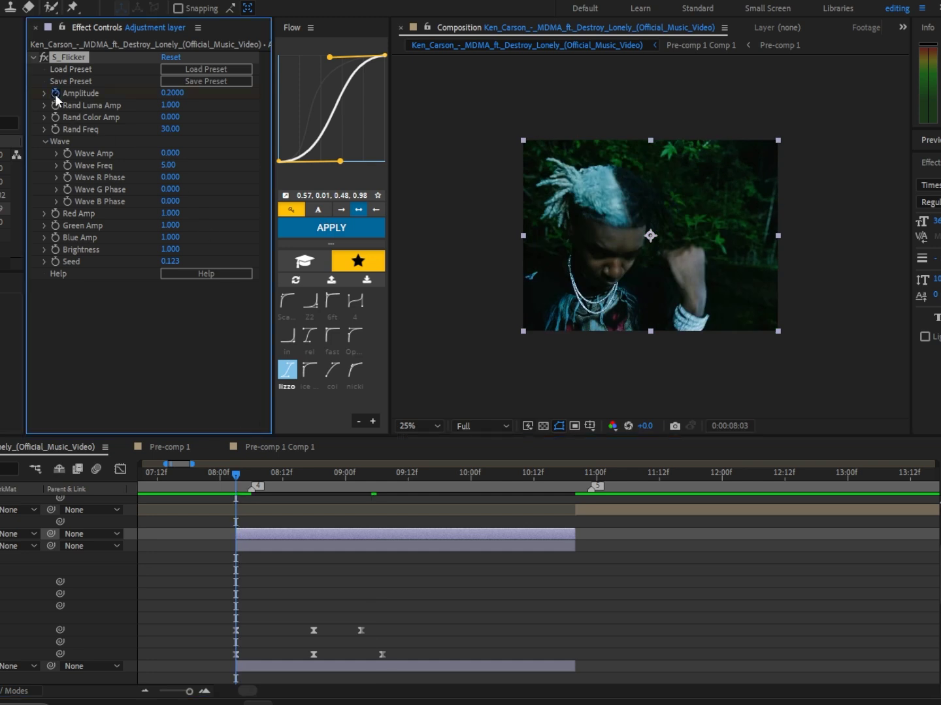
click(172, 93)
text(0)
key(Return)
Set the S_Flicker Amplitude to 0.98 at 0:00:08:18, Rand Freq to 35 and Wave Amp to 0.82, and raise the Wave Freq
drag(325, 475, 315, 479)
drag(178, 93, 260, 106)
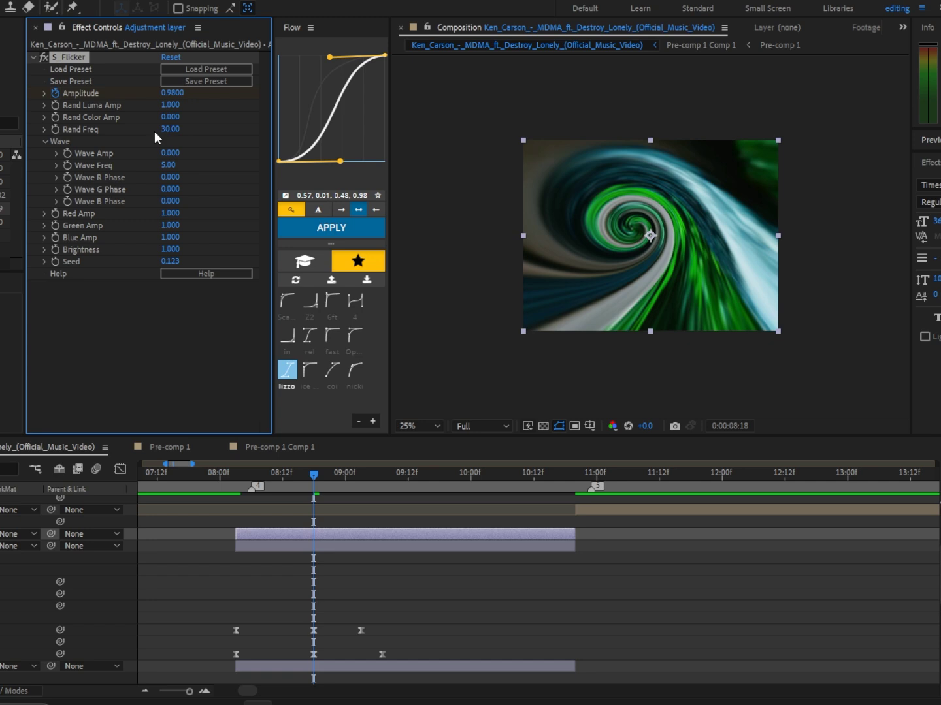
drag(164, 132, 232, 155)
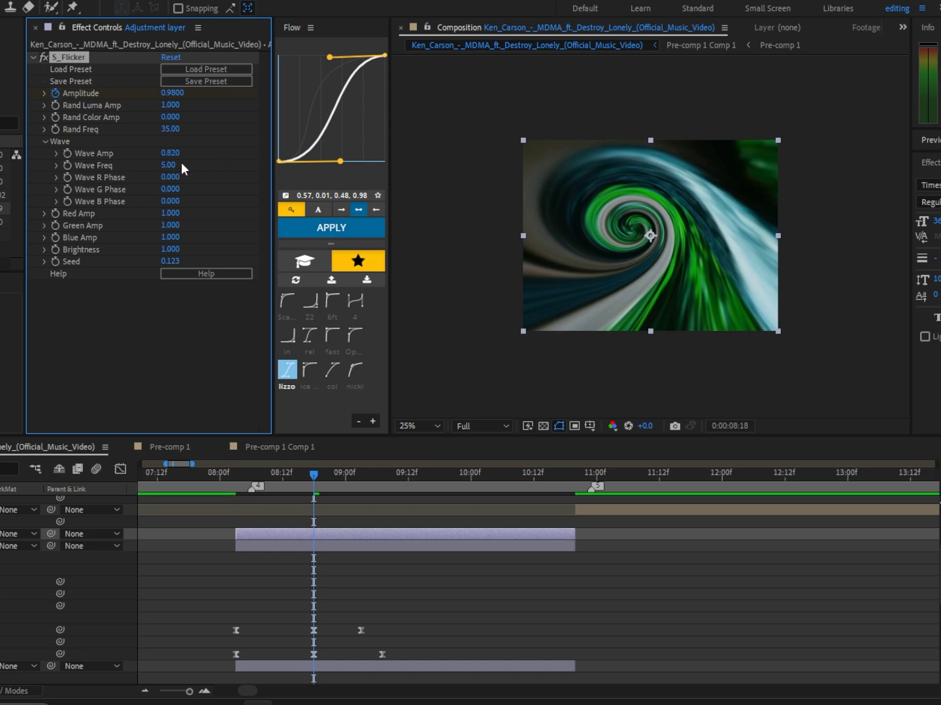
drag(176, 164, 206, 167)
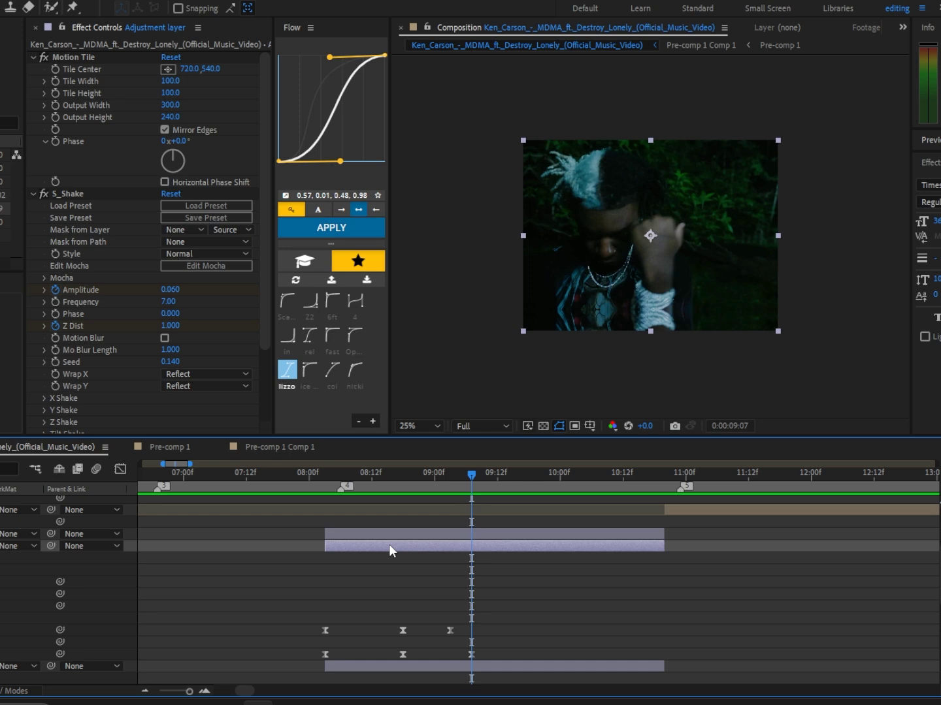
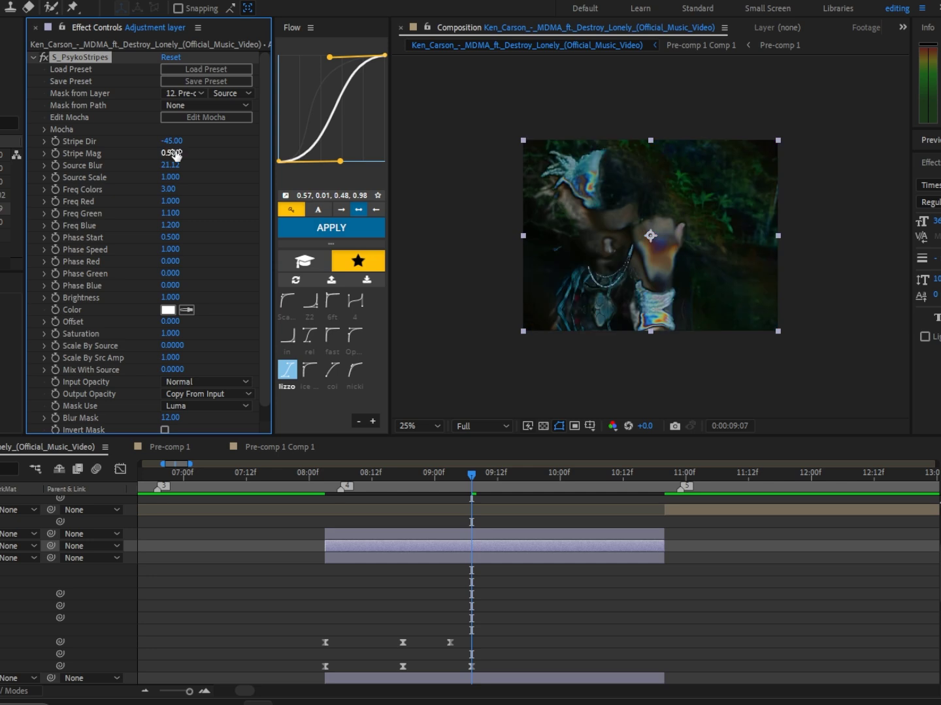
Set the S_PsykoStripes Stripe Dir, Stripe Mag and Source Blur to 0 and its Freq Red to 0.56
text(0)
key(Return)
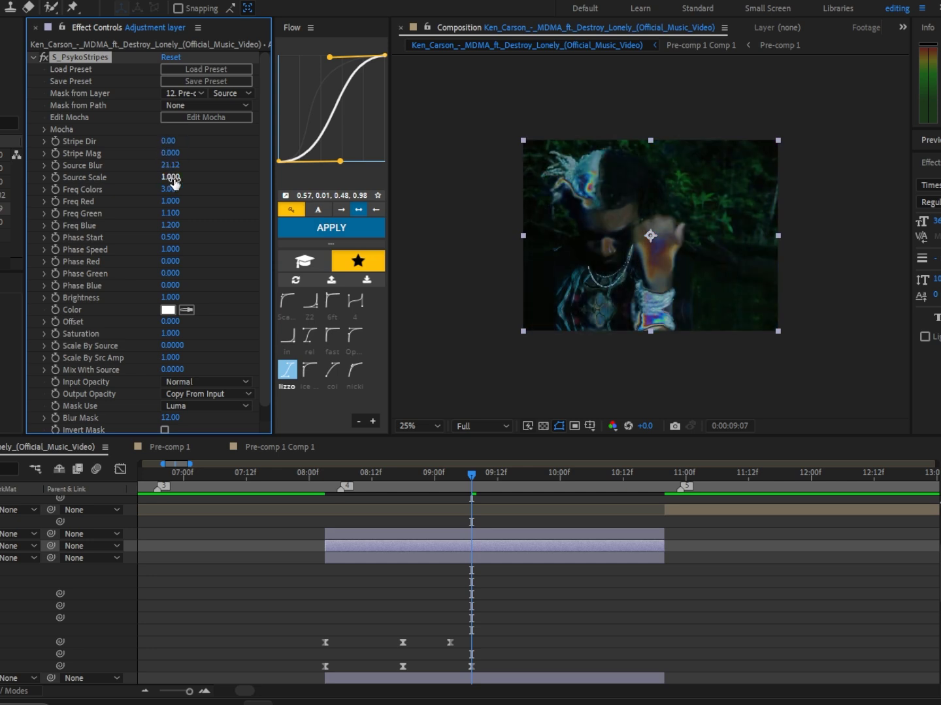
click(171, 165)
text(0)
key(Return)
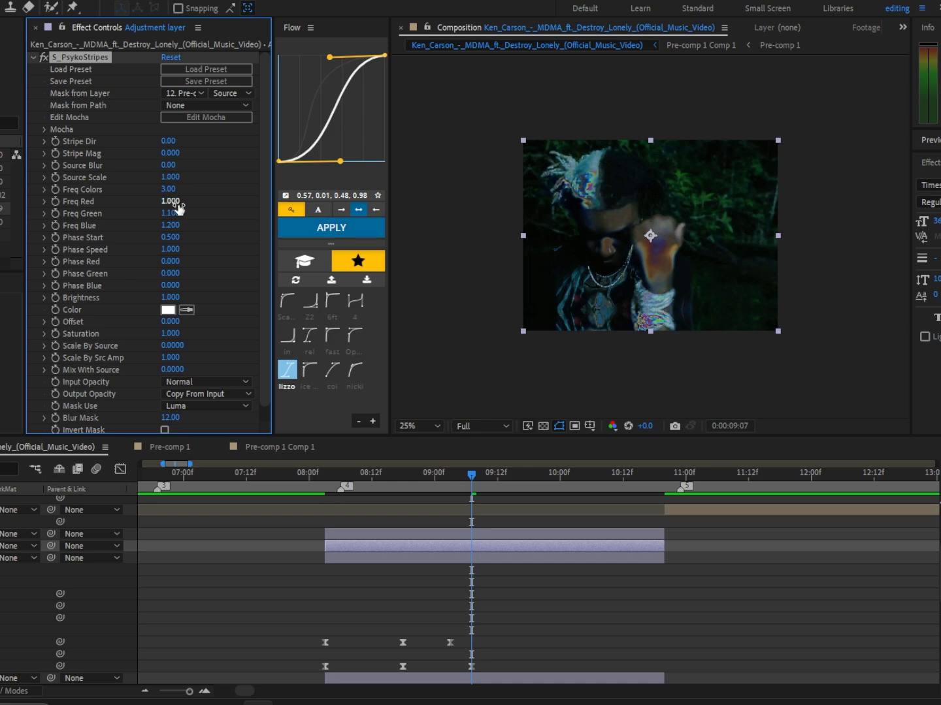
drag(157, 210, 151, 210)
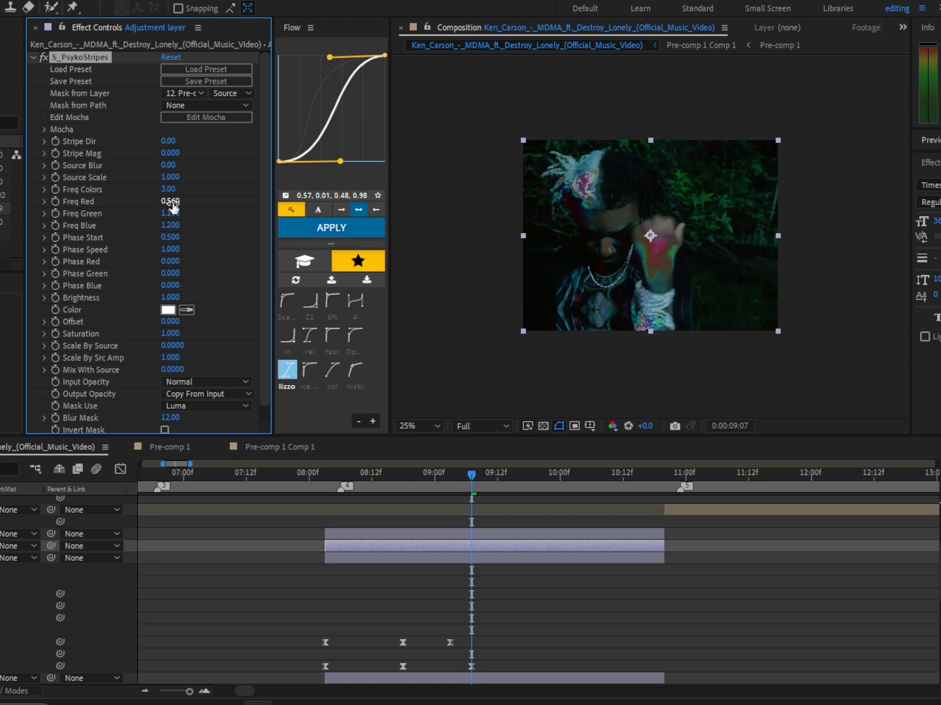
Keyframe the S_PsykoStripes Mix With Source at 1 at 0:00:08:03, 0 at 0:00:08:18 and 1 at 0:00:09:07
click(56, 370)
drag(473, 569, 399, 560)
drag(392, 480, 314, 476)
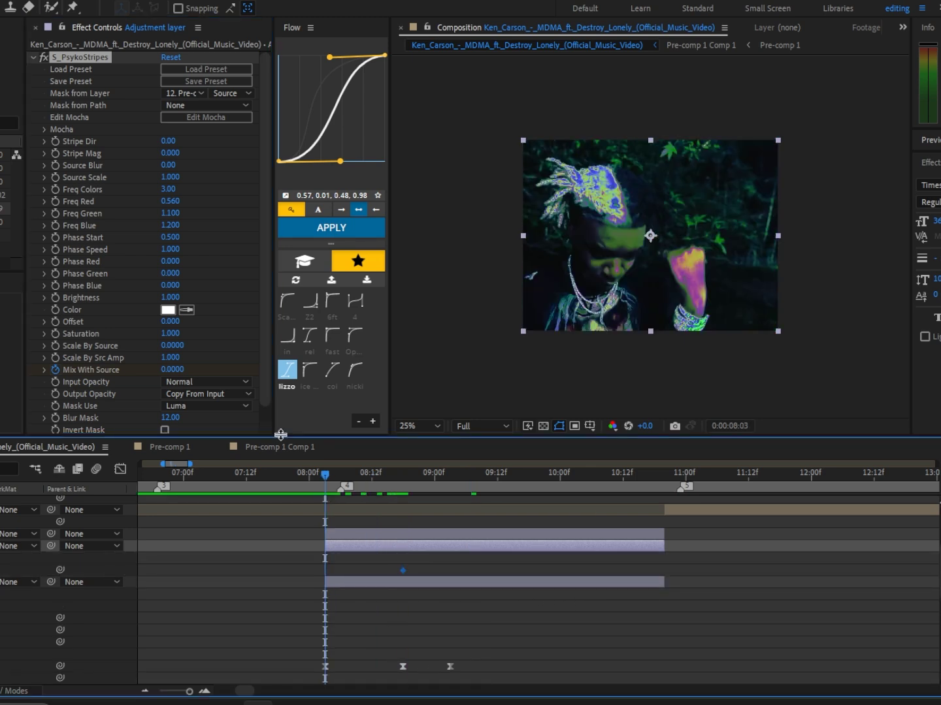
drag(164, 373, 230, 375)
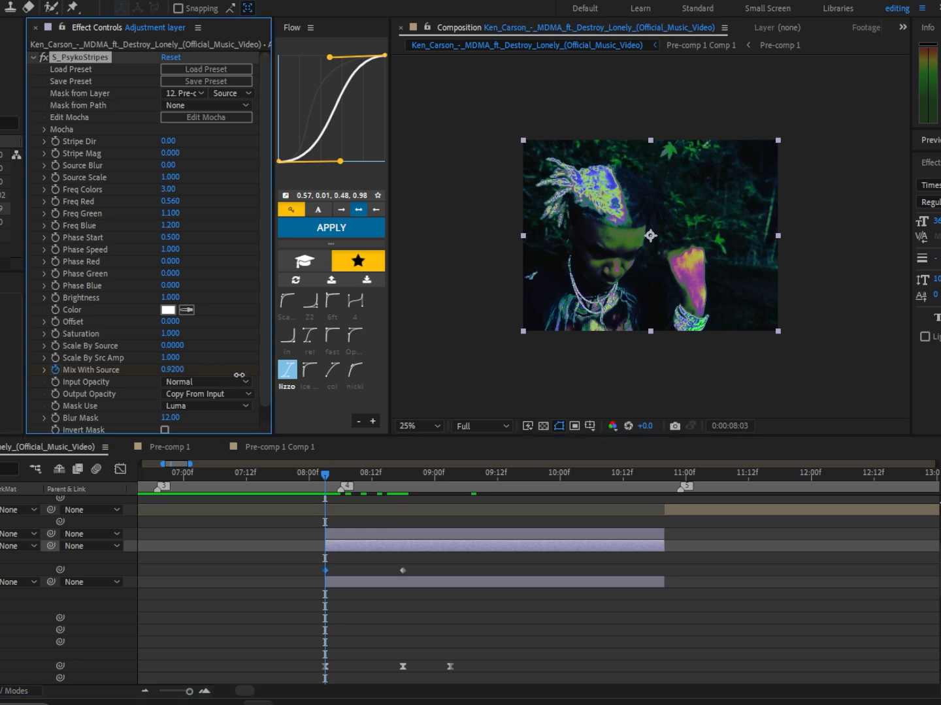
scroll(462, 505, down, 2)
drag(454, 473, 473, 478)
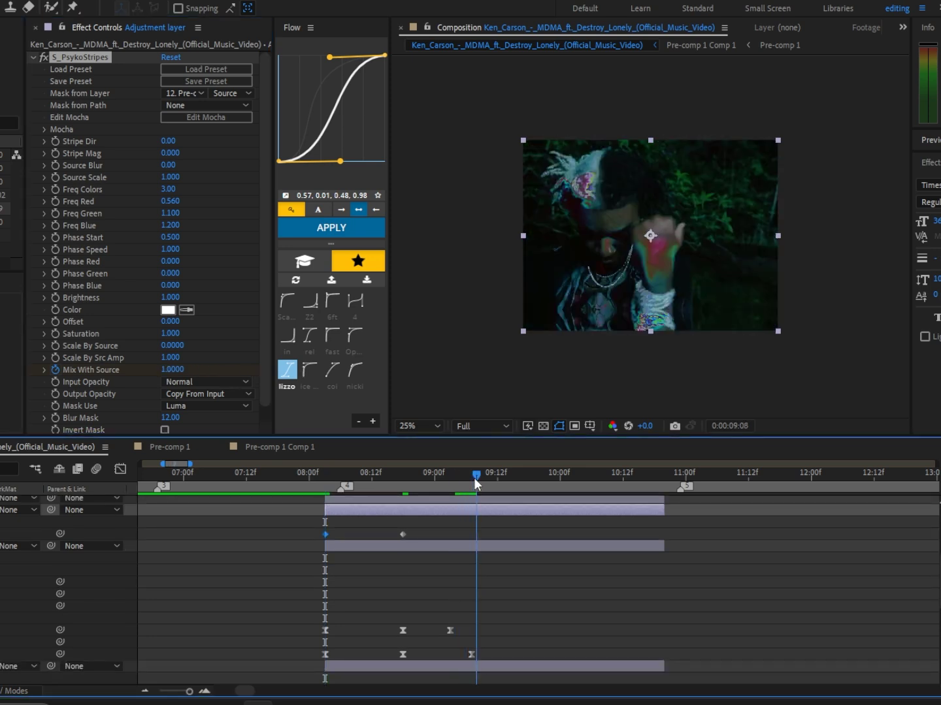
drag(171, 371, 242, 372)
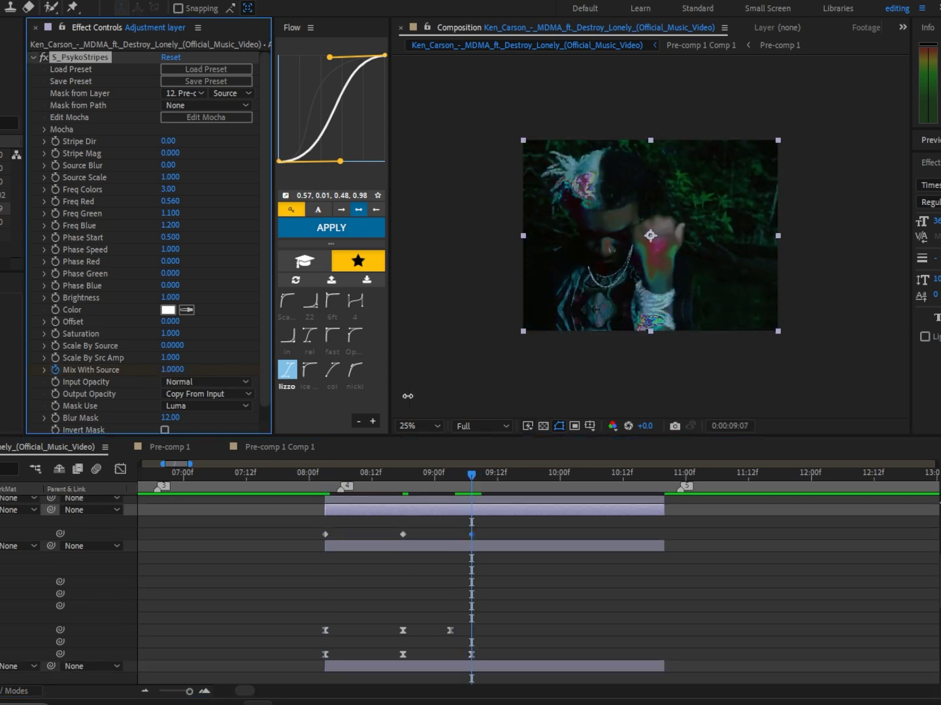
Apply Deep Glow to the S_PsykoStripes adjustment layer and keyframe its Exposure at 1 at 0:00:08:18
key(ctrl+space)
text(dee)
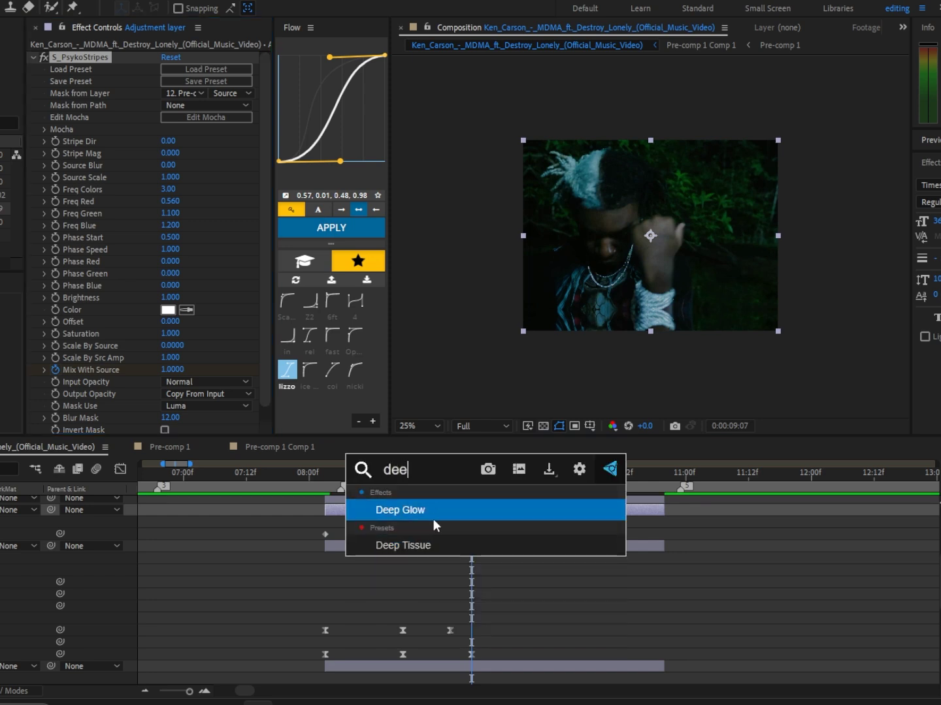
key(Return)
click(413, 476)
mouse_move(412, 480)
mouse_down()
mouse_move(380, 482)
mouse_move(403, 479)
mouse_up()
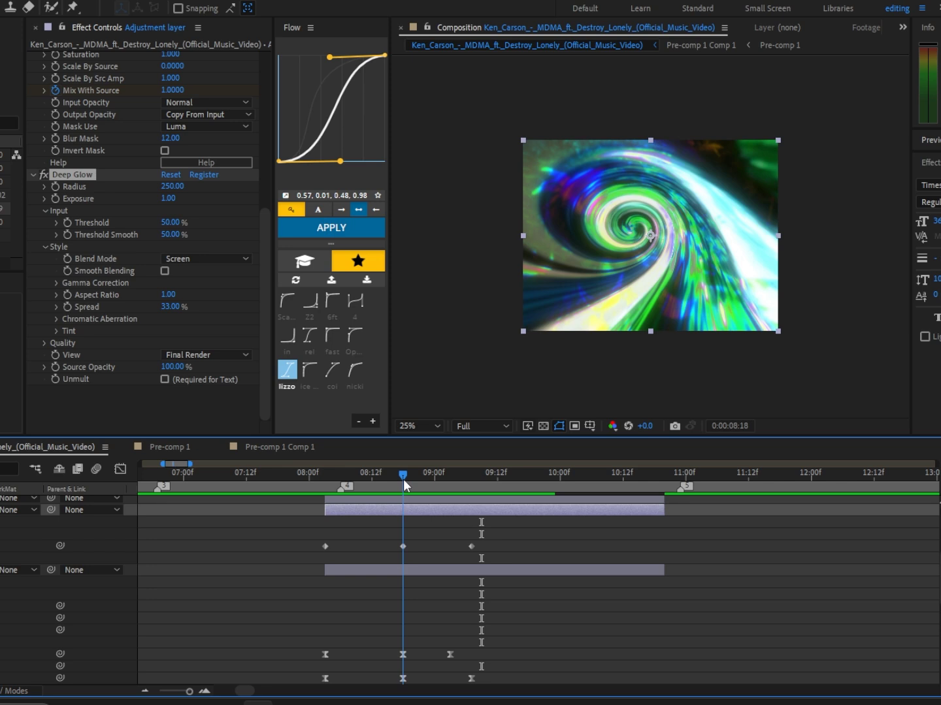
click(55, 199)
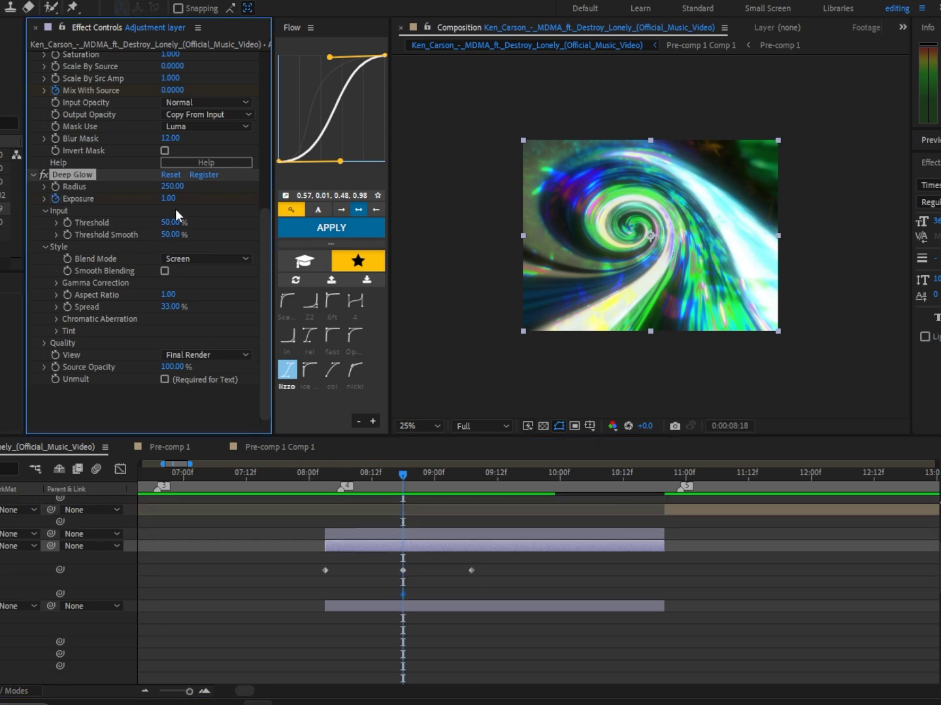
Keyframe the Deep Glow Exposure at 0 at both 0:00:08:03 and 0:00:09:07
click(412, 492)
key(j)
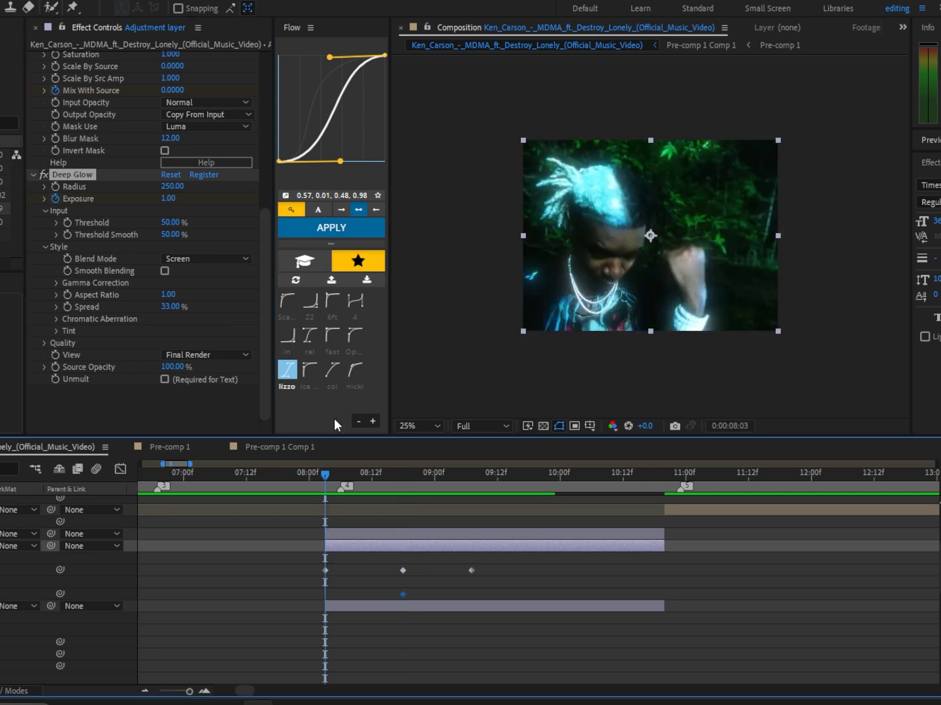
click(179, 206)
click(469, 482)
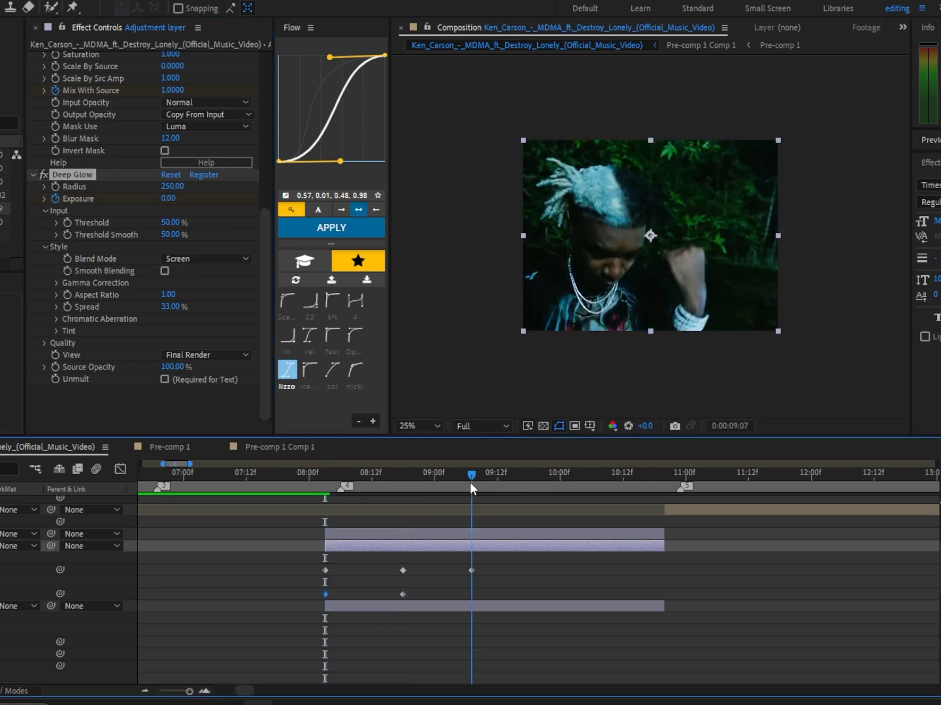
drag(168, 199, 149, 370)
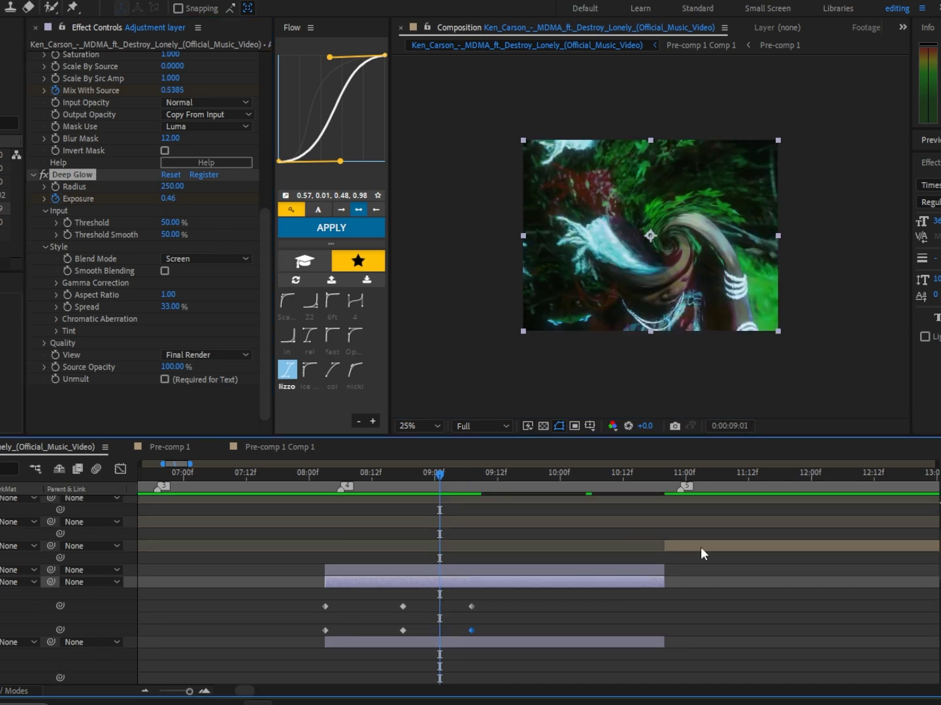
Shift the incoming Pre-comp 1 clip to start at 0:00:08:18 and place it beneath the adjustment layers, directly above the outgoing vortex clip
click(701, 547)
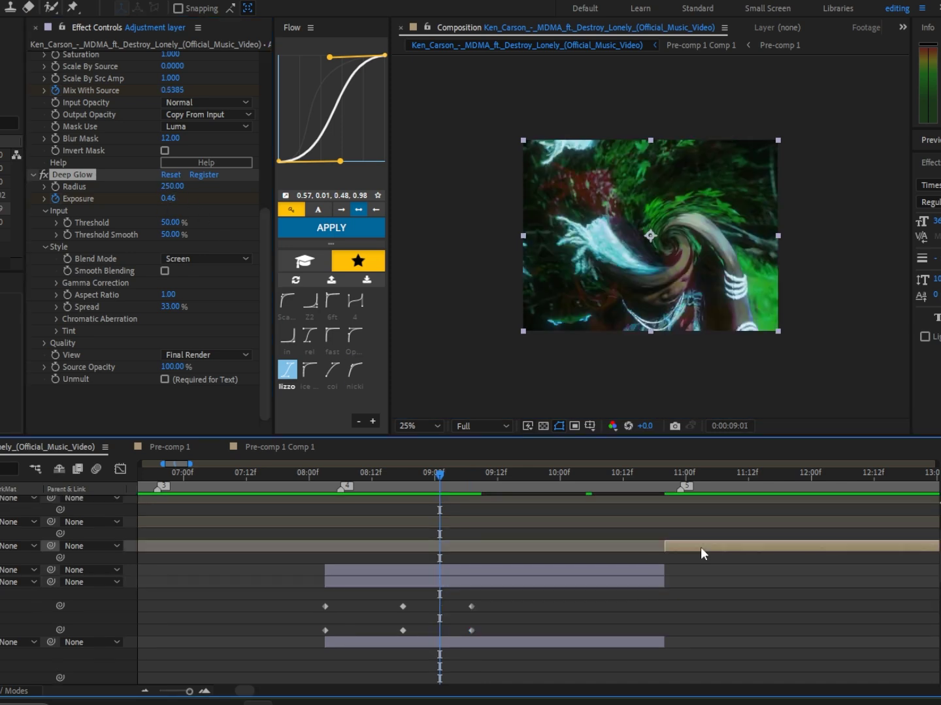
drag(700, 546, 444, 547)
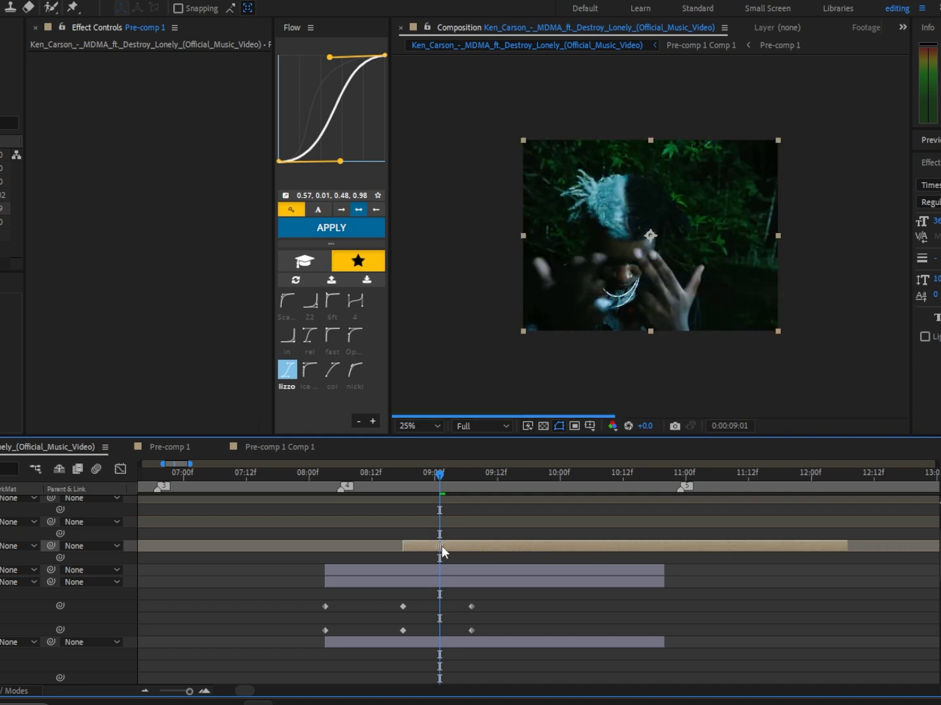
scroll(537, 588, down, 6)
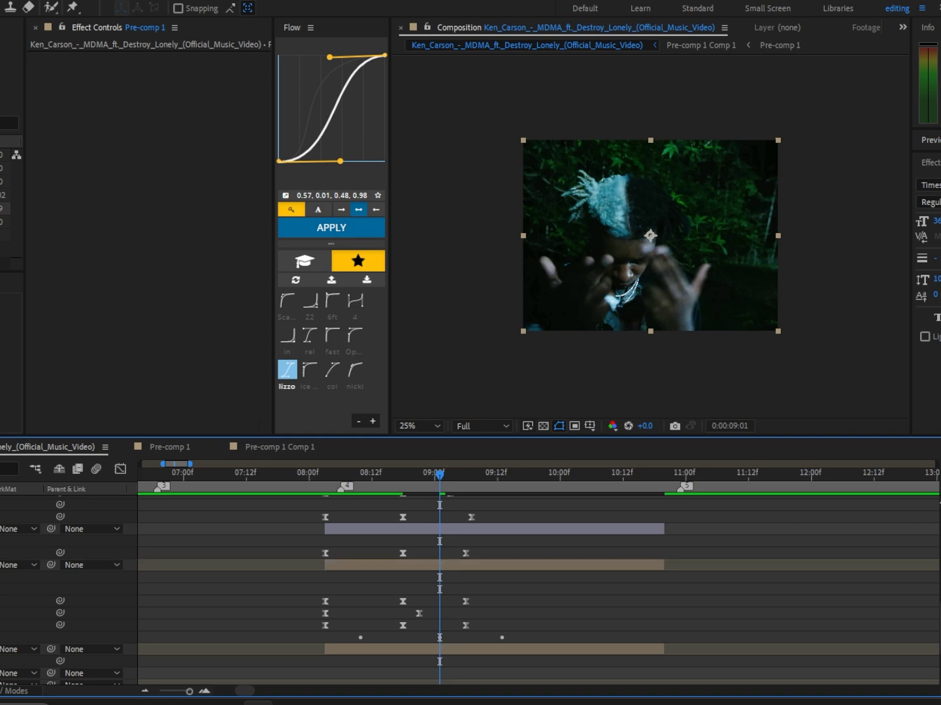
scroll(492, 550, down, 2)
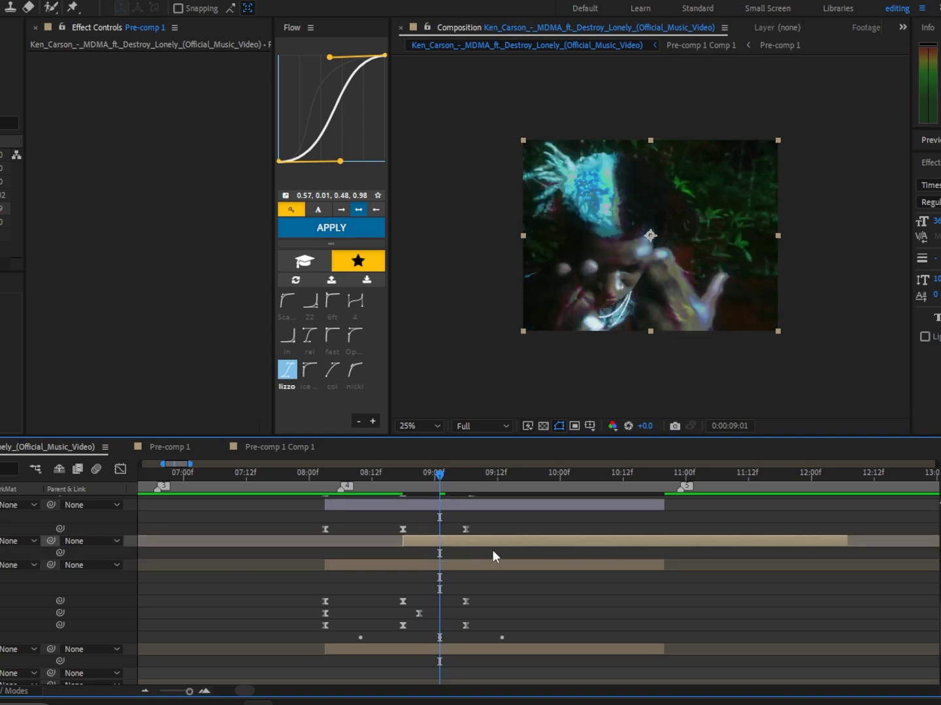
Check the S_PsykoStripes Mask from Layer source options and review the transition around 0:00:08:18
click(409, 484)
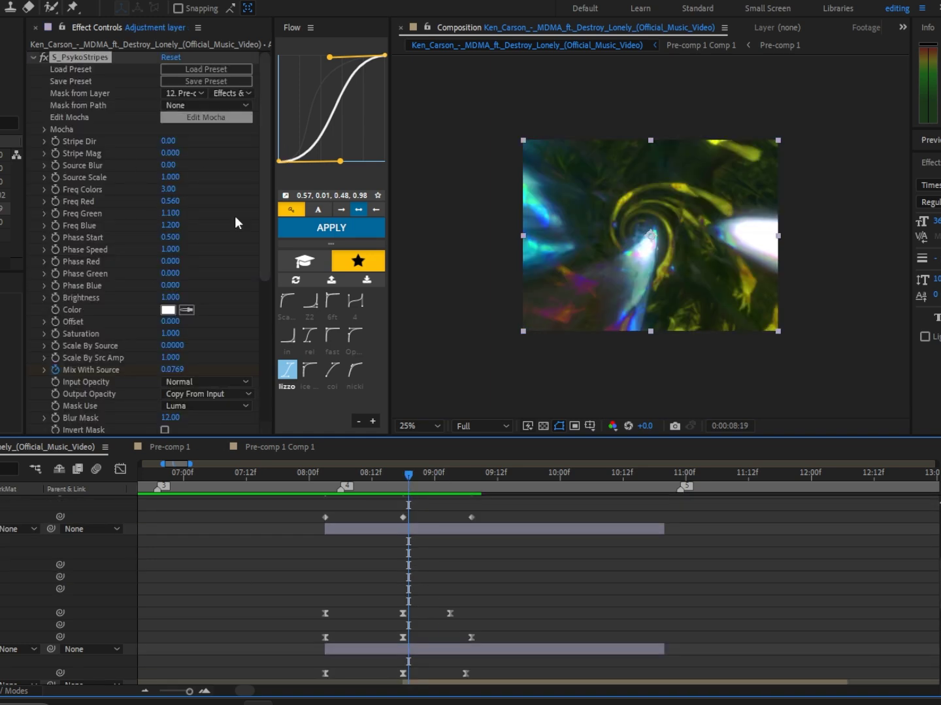
scroll(436, 549, up, 4)
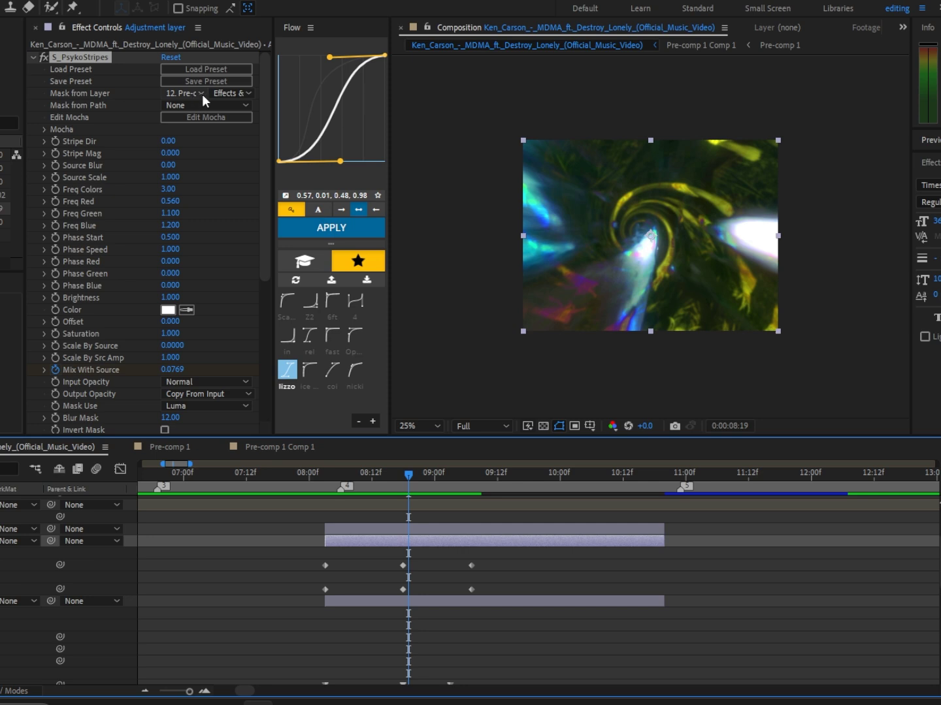
click(228, 94)
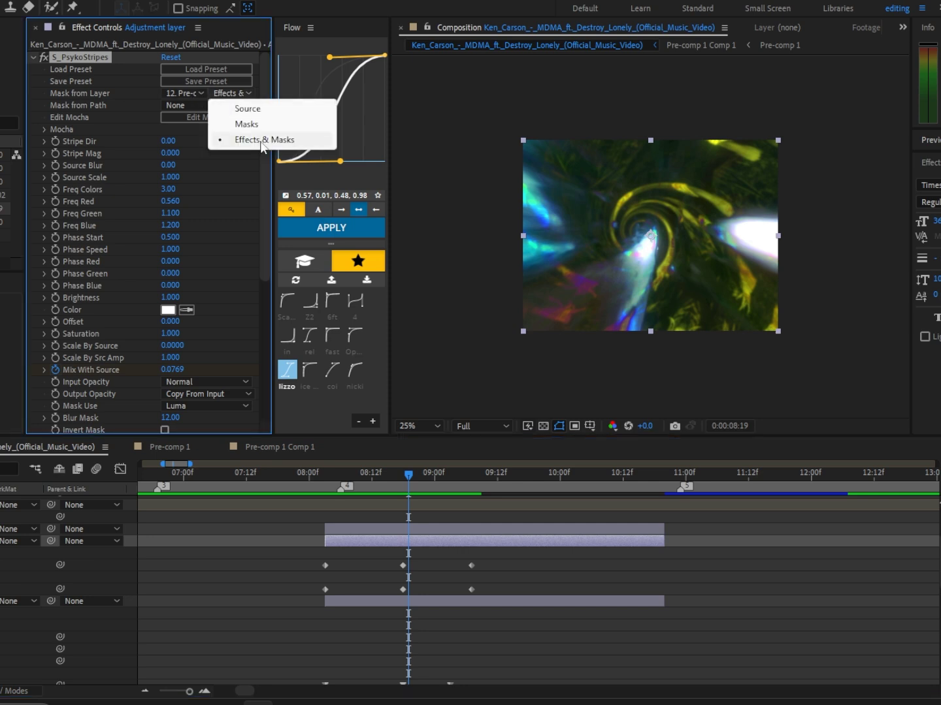
drag(405, 472, 401, 496)
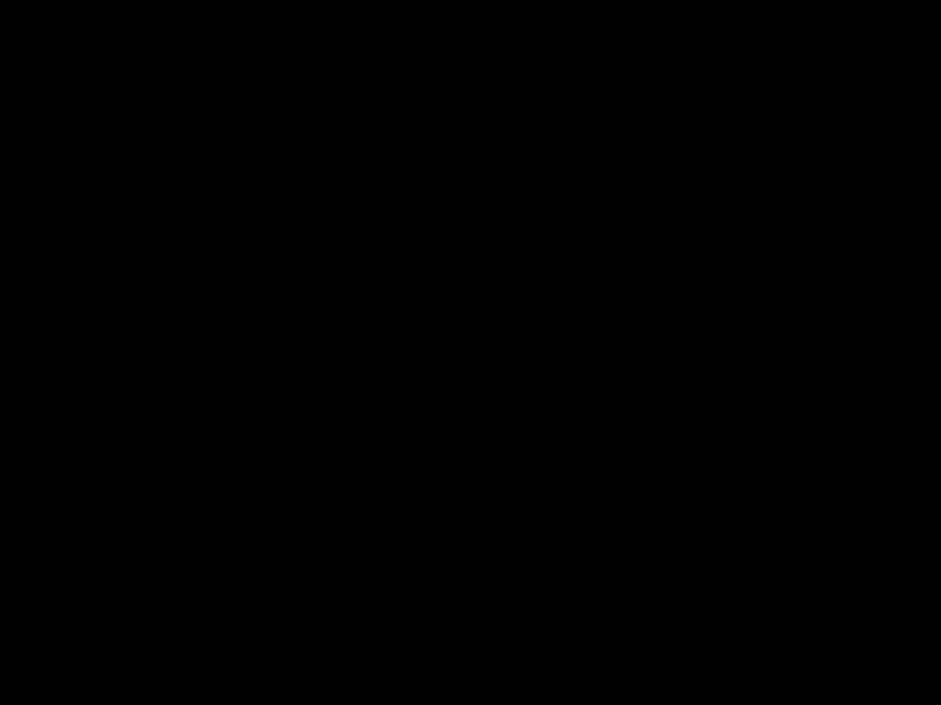